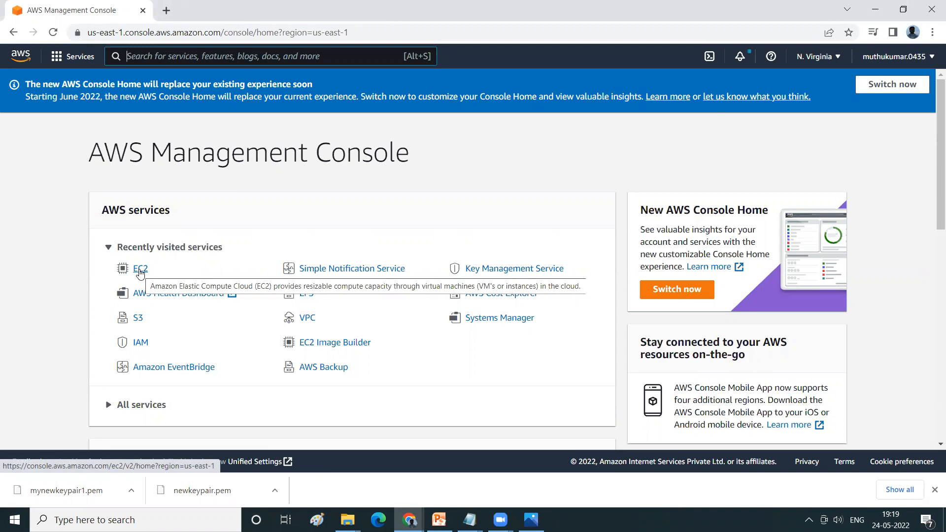
# Start launching a new instance from the EC2 Instances list and name it mynewwebserver
pyautogui.click(140, 272)
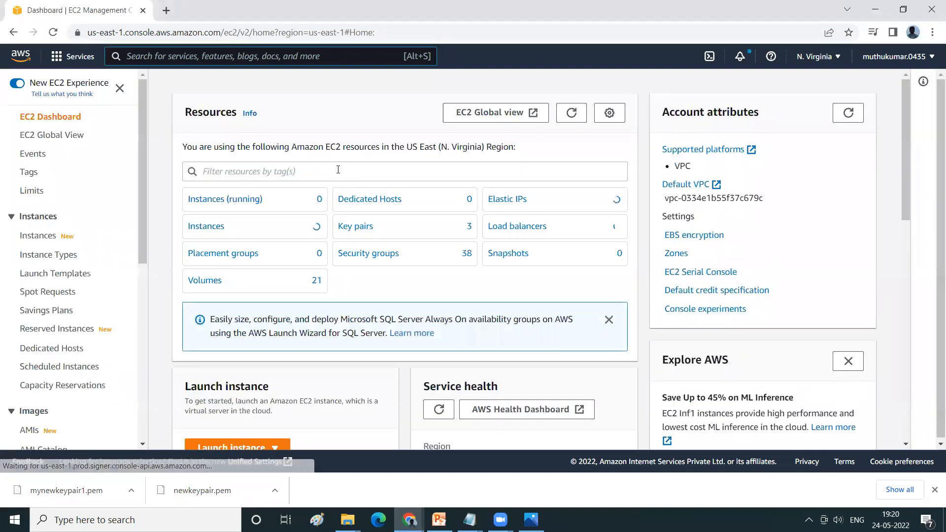
pyautogui.click(29, 238)
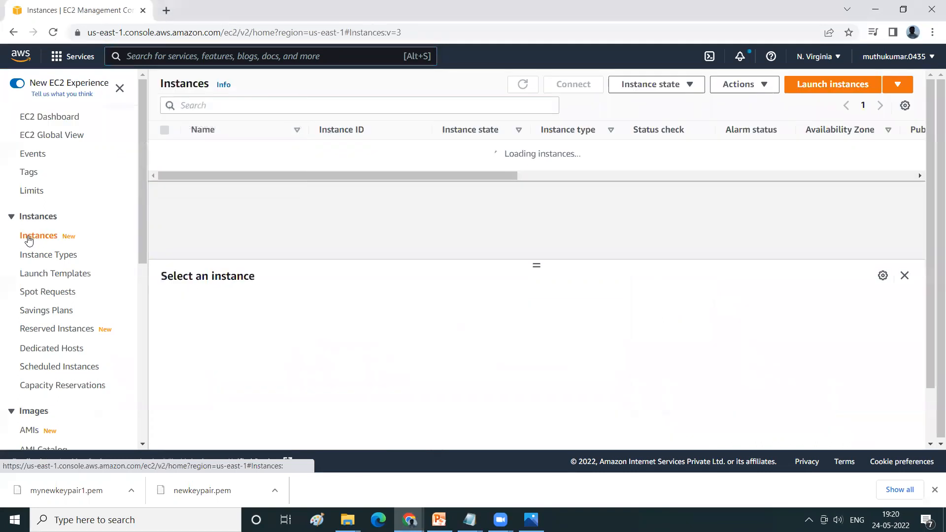
pyautogui.click(814, 93)
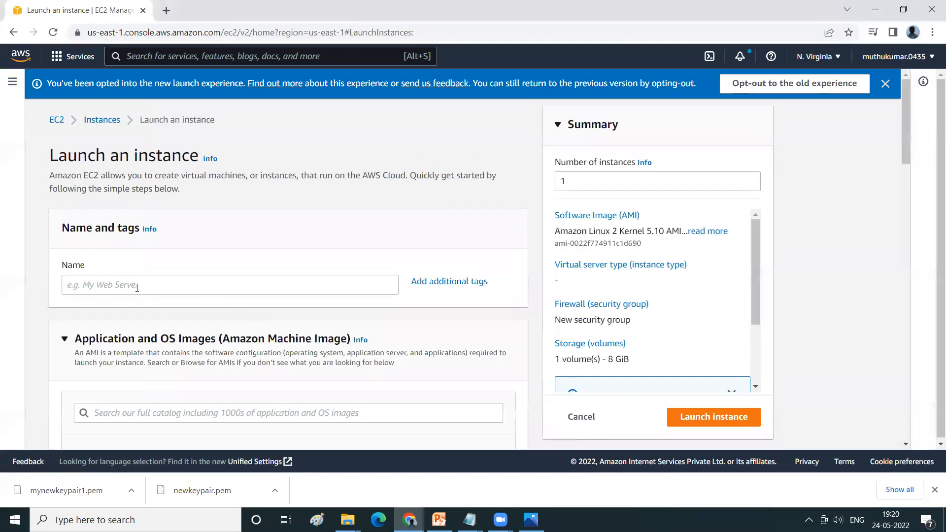
pyautogui.click(136, 286)
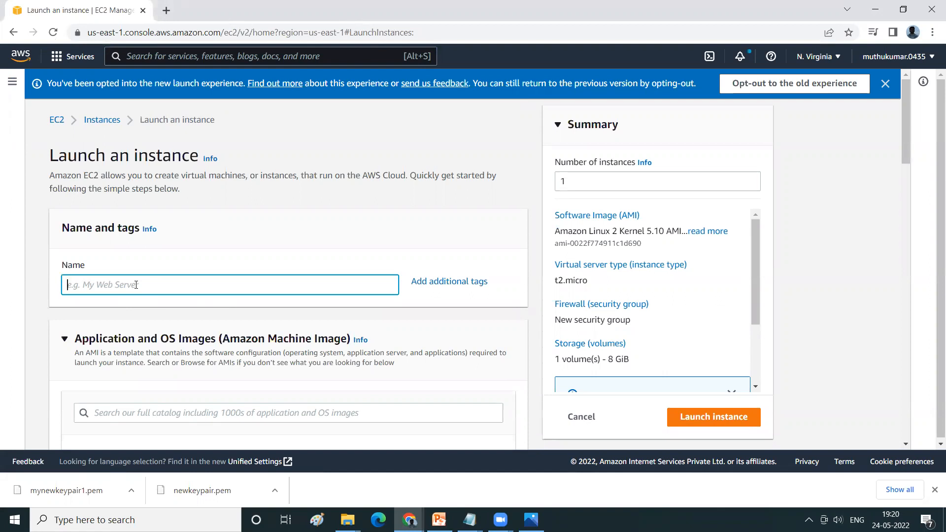
pyautogui.write('mynewwebserver')
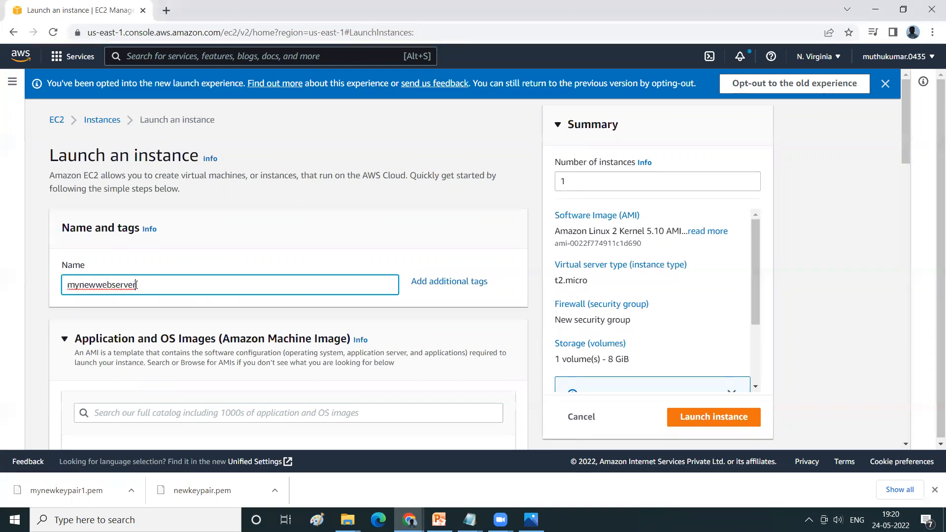
# Create an RSA key pair named keypair1 in .pem format for logging in to the instance
pyautogui.scroll(-5, 173, 328)
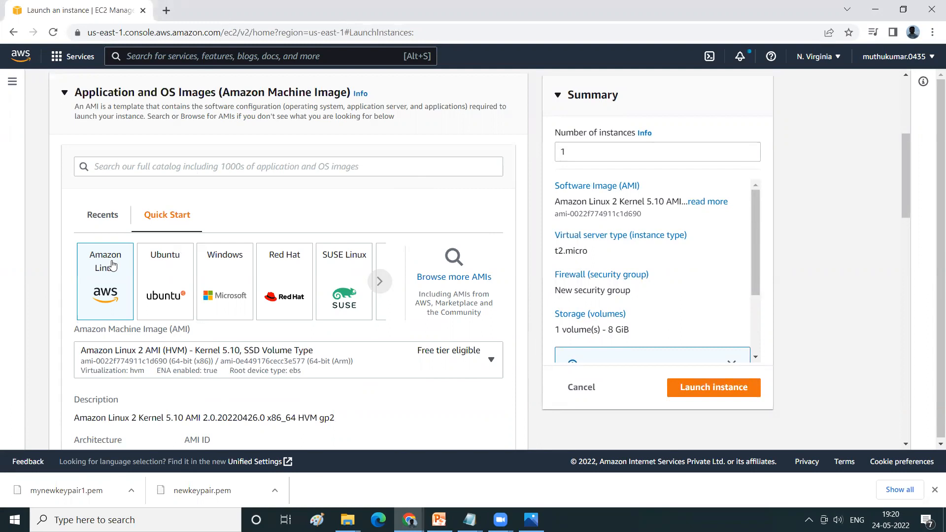
pyautogui.scroll(-5, 143, 293)
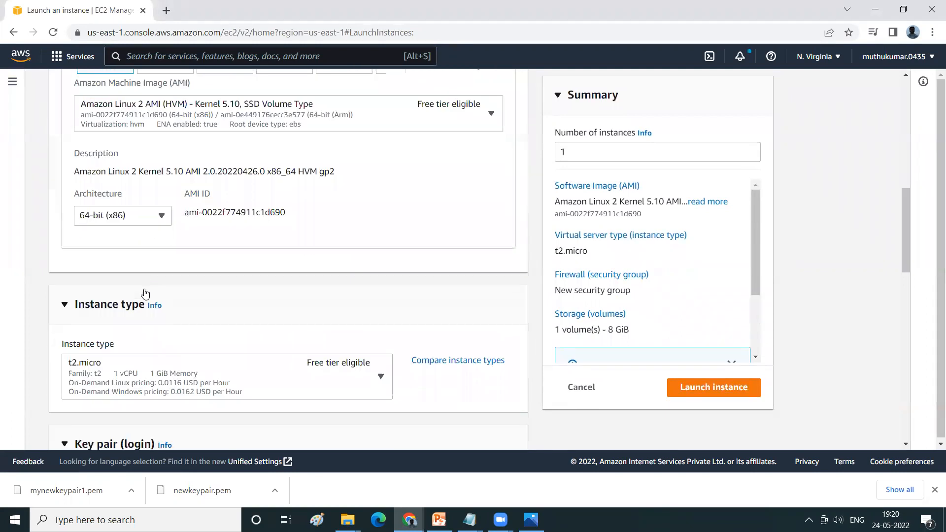
pyautogui.scroll(3, 177, 283)
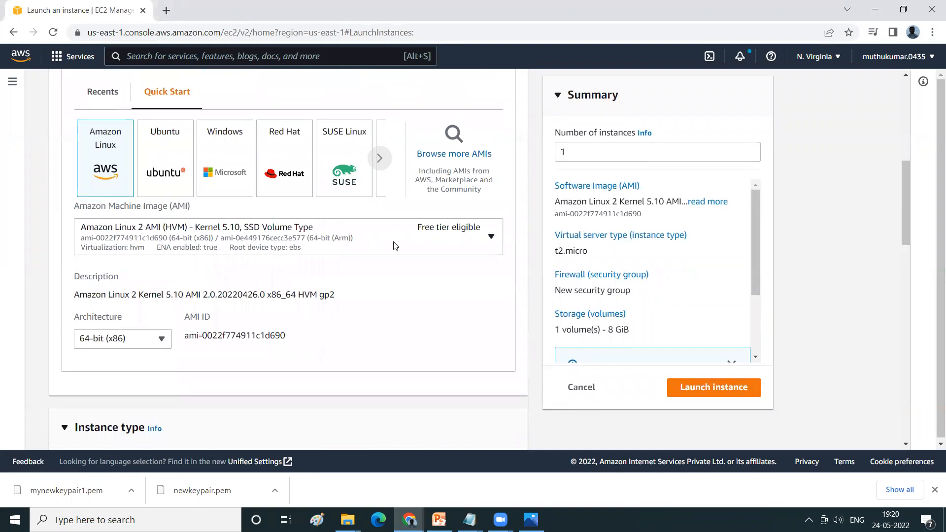
pyautogui.scroll(-5, 254, 364)
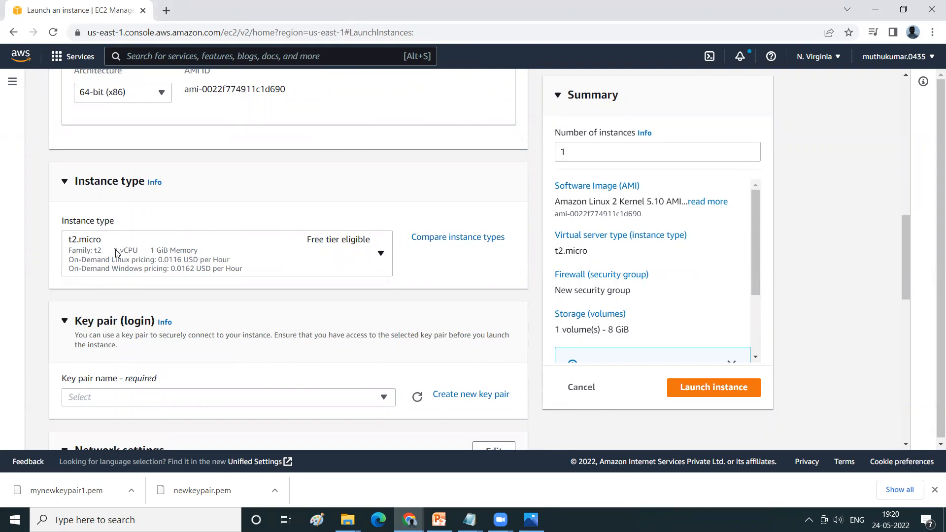
pyautogui.scroll(-3, 291, 295)
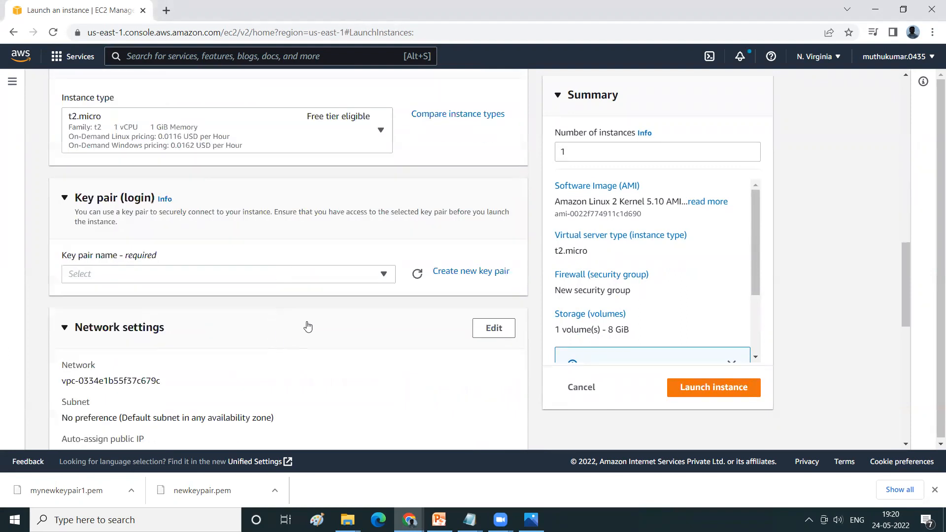
pyautogui.click(453, 273)
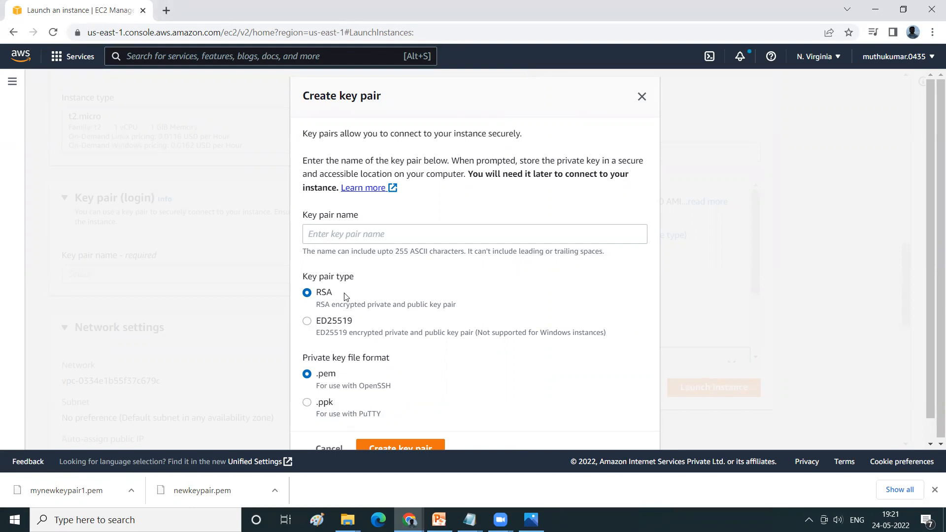
pyautogui.click(362, 234)
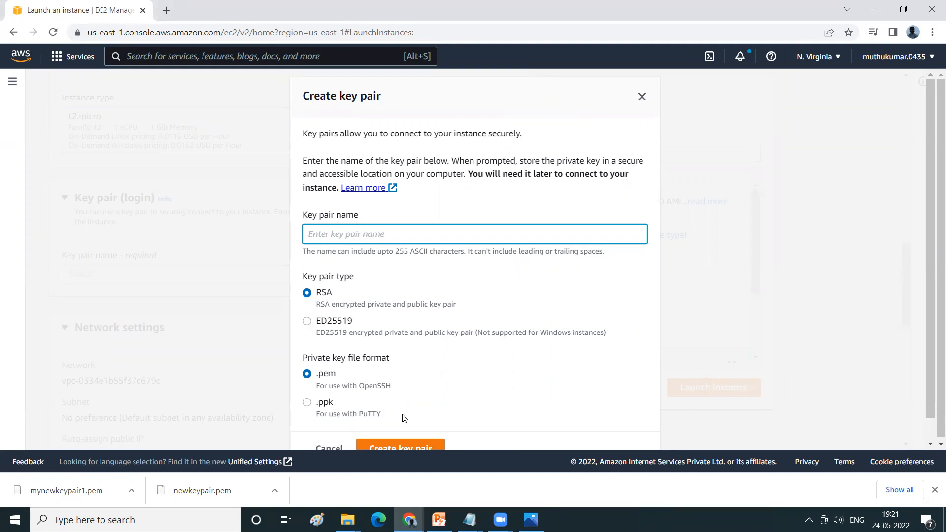
pyautogui.moveTo(389, 415); pyautogui.dragTo(319, 419)
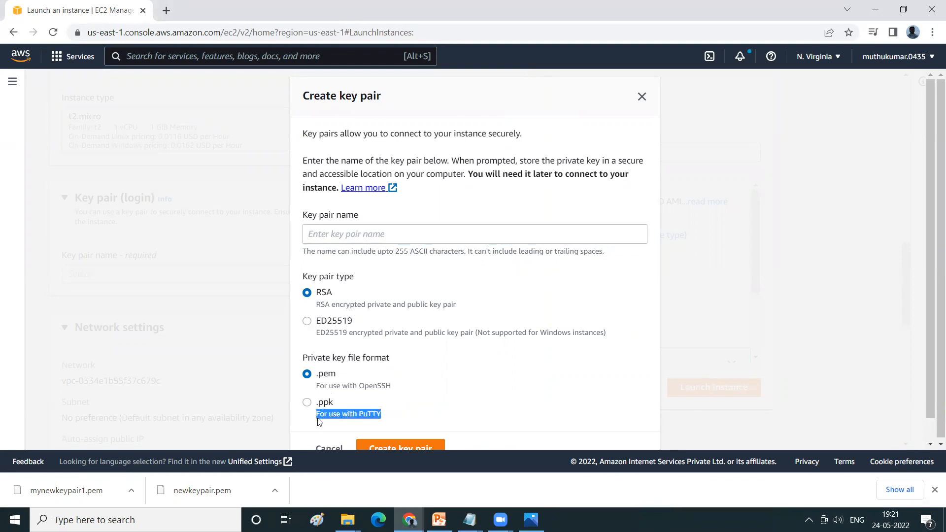
pyautogui.click(363, 236)
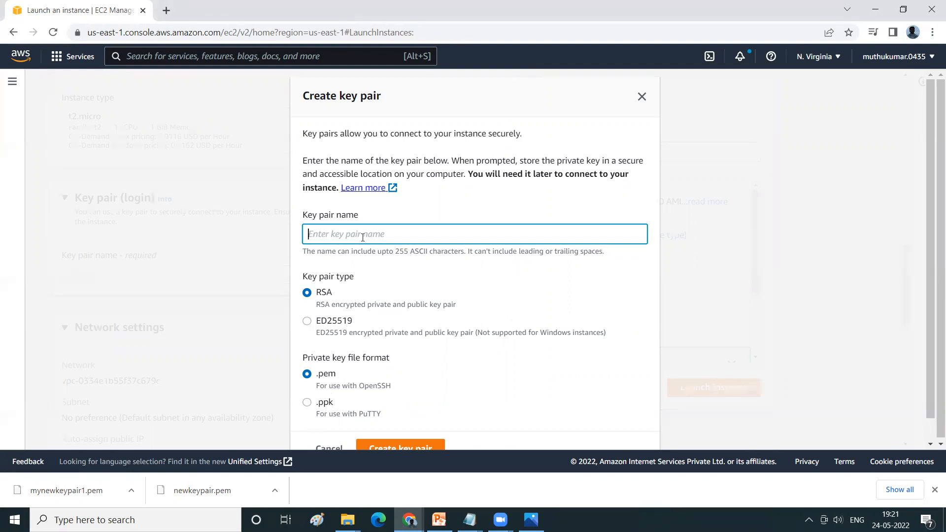
pyautogui.write('keypa')
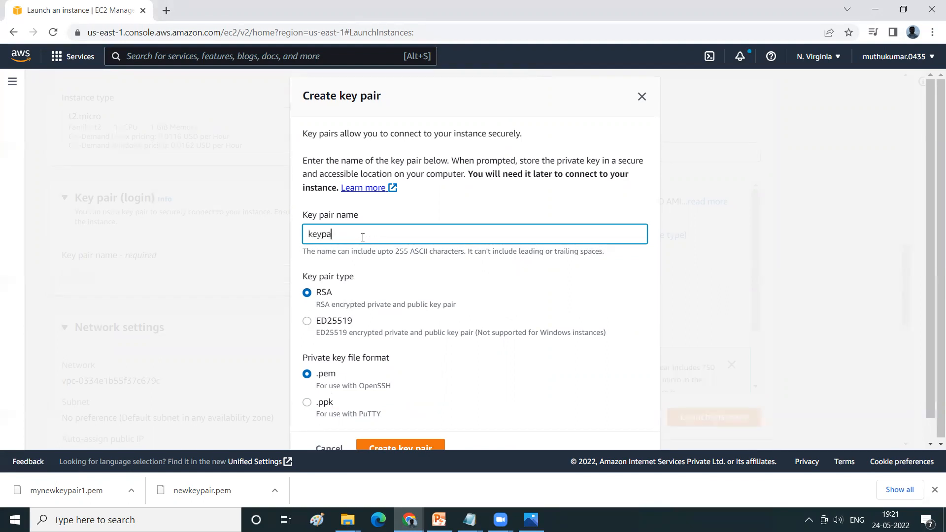
pyautogui.write('ir1')
pyautogui.scroll(-1, 424, 401)
pyautogui.click(430, 424)
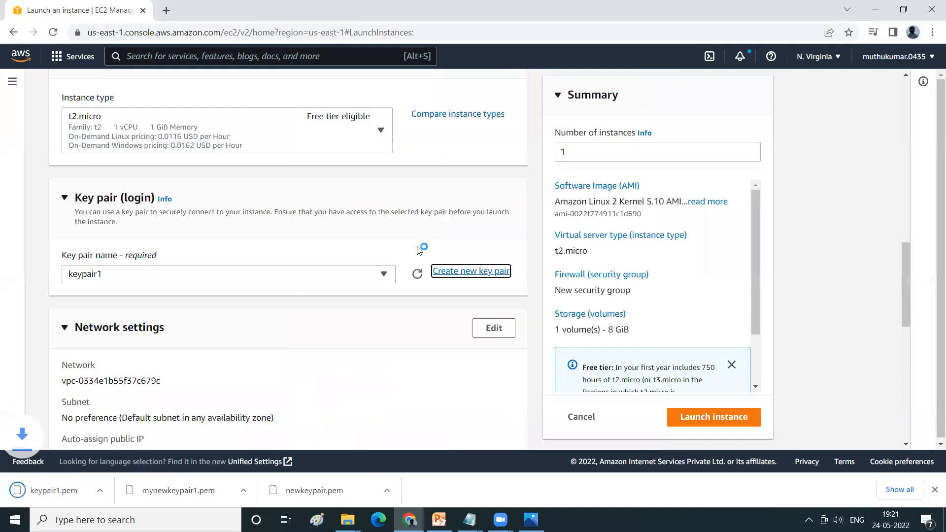
# Allow HTTP traffic from the internet in the instance's network settings
pyautogui.scroll(-5, 270, 293)
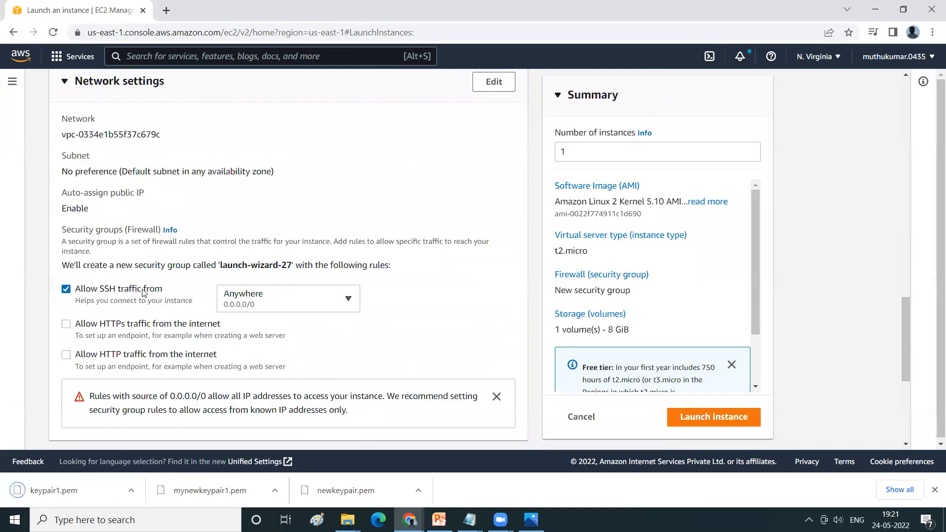
pyautogui.click(66, 355)
# Try Custom and My IP as the allowed SSH traffic source, and set it back to Anywhere
pyautogui.click(345, 301)
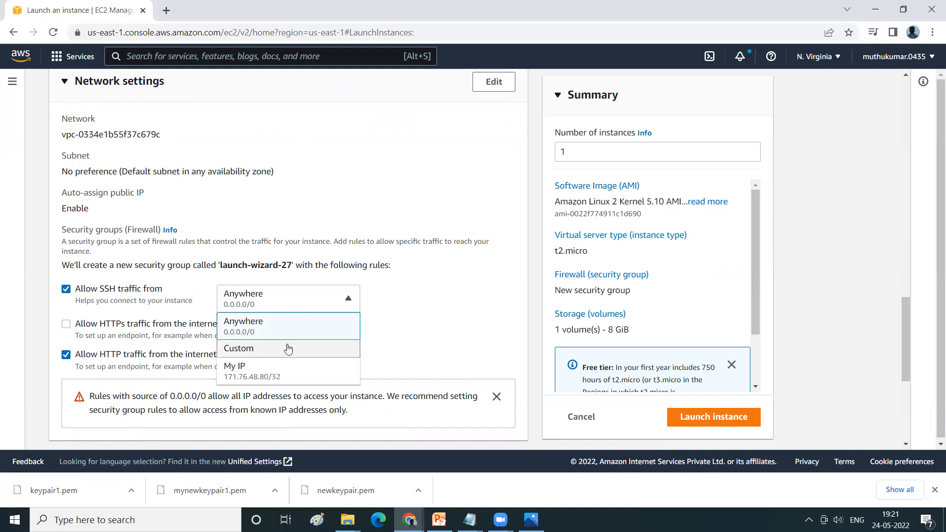
pyautogui.click(289, 349)
pyautogui.click(348, 296)
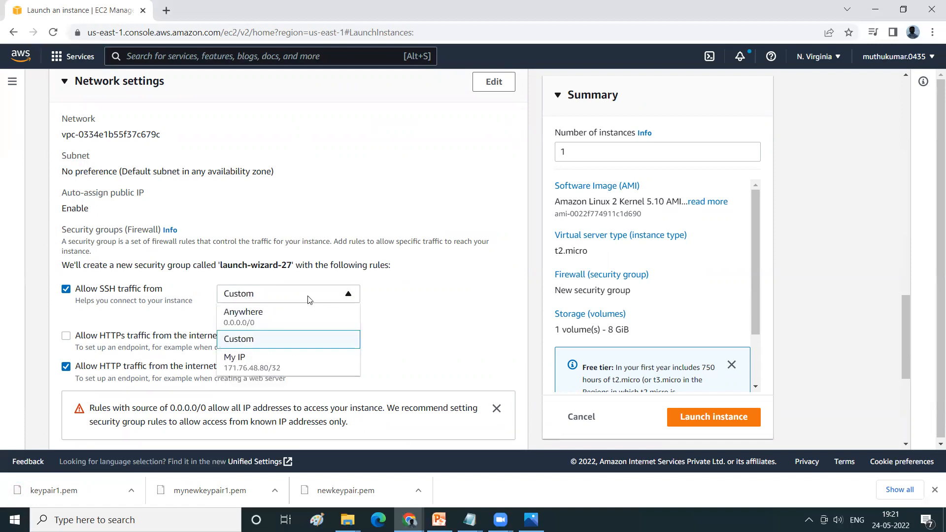
pyautogui.click(284, 362)
pyautogui.click(299, 301)
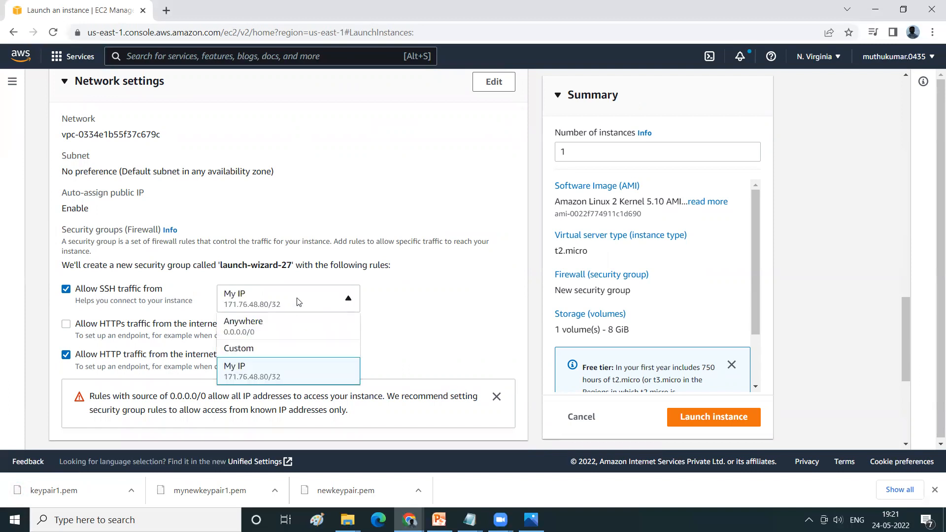
pyautogui.click(268, 334)
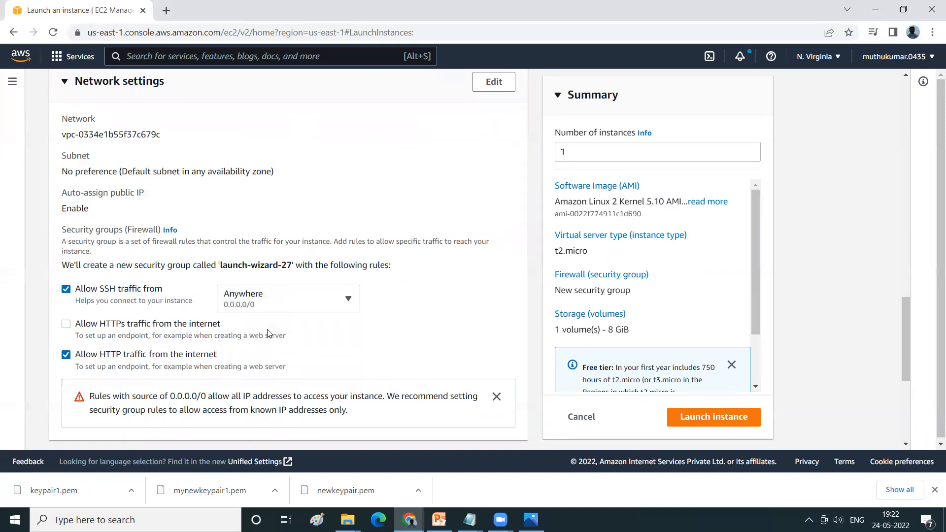
# Show the advanced storage settings and examine the root volume's details, including its Delete on termination options
pyautogui.scroll(-3, 209, 275)
pyautogui.scroll(-2, 209, 276)
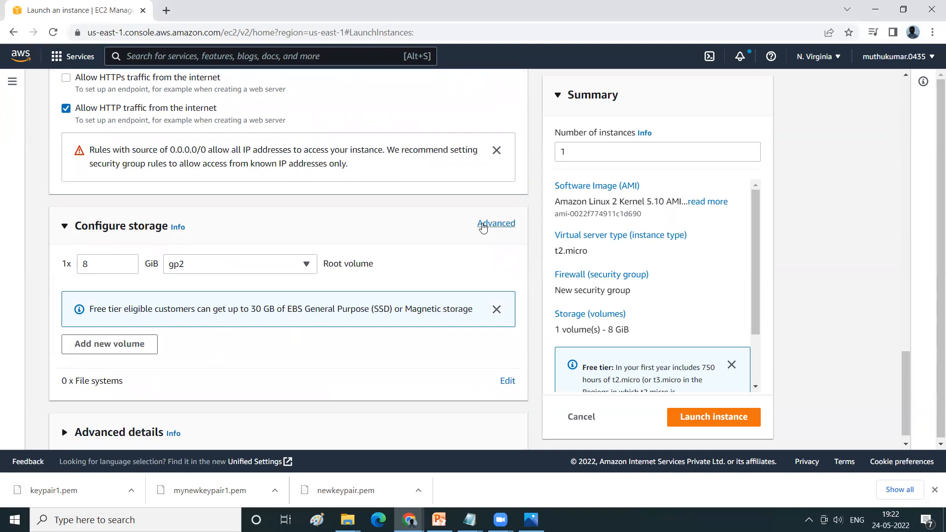
pyautogui.click(483, 225)
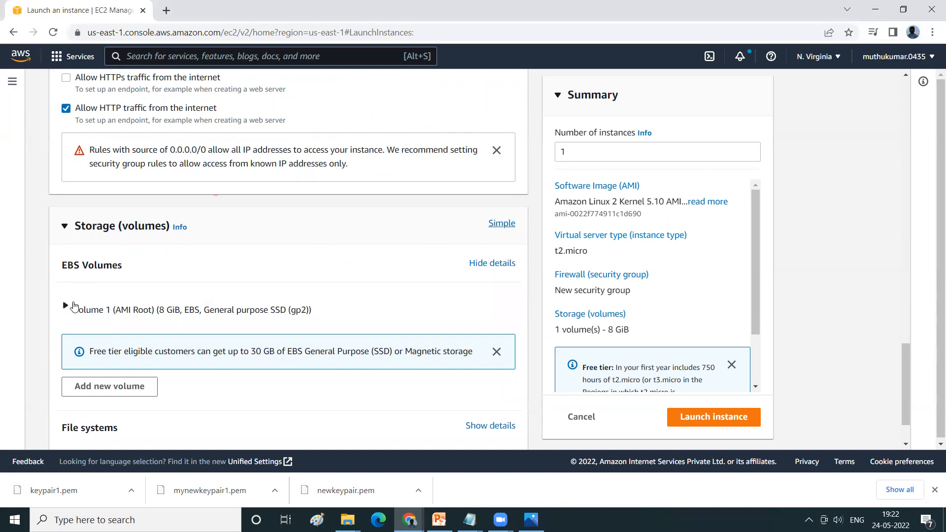
pyautogui.click(65, 306)
pyautogui.scroll(-4, 184, 310)
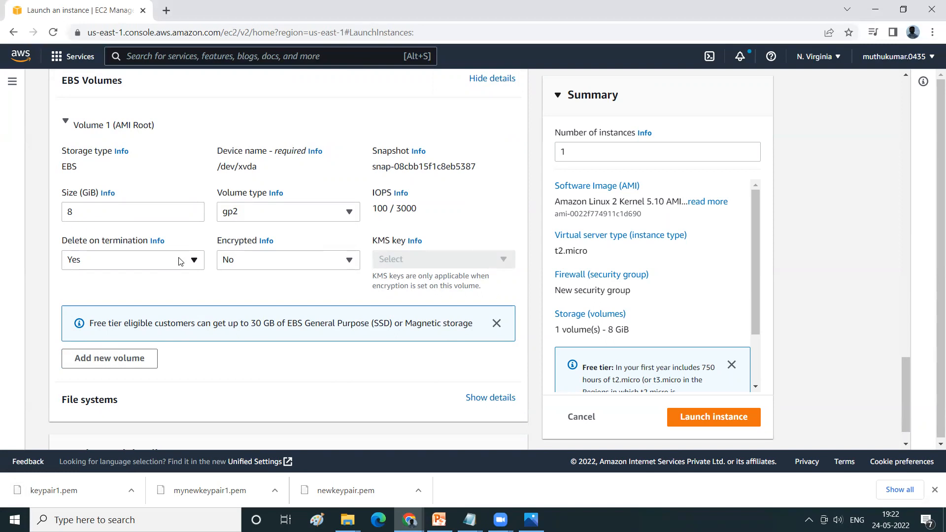
pyautogui.click(181, 261)
pyautogui.click(181, 261)
pyautogui.scroll(-1, 229, 303)
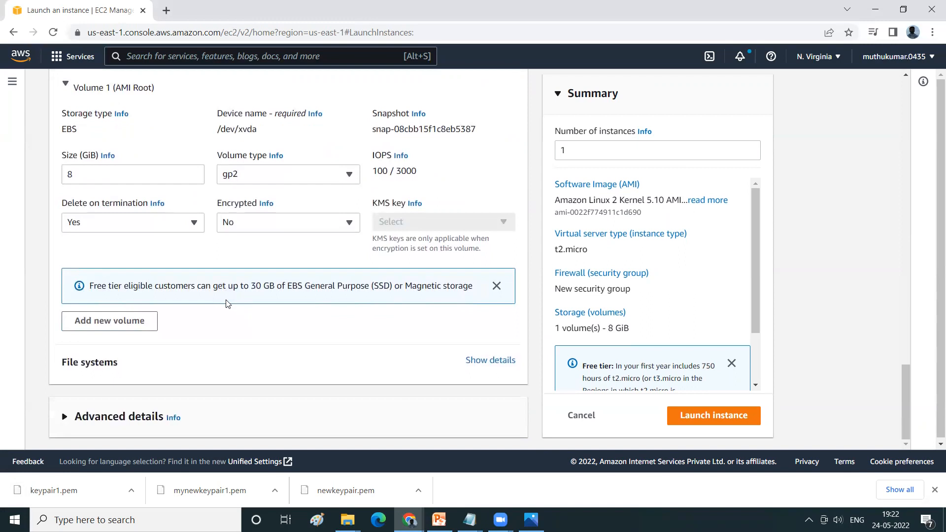
# Expand the instance's advanced details and the file systems details, and look through the options to the User data field
pyautogui.click(66, 419)
pyautogui.scroll(-4, 197, 372)
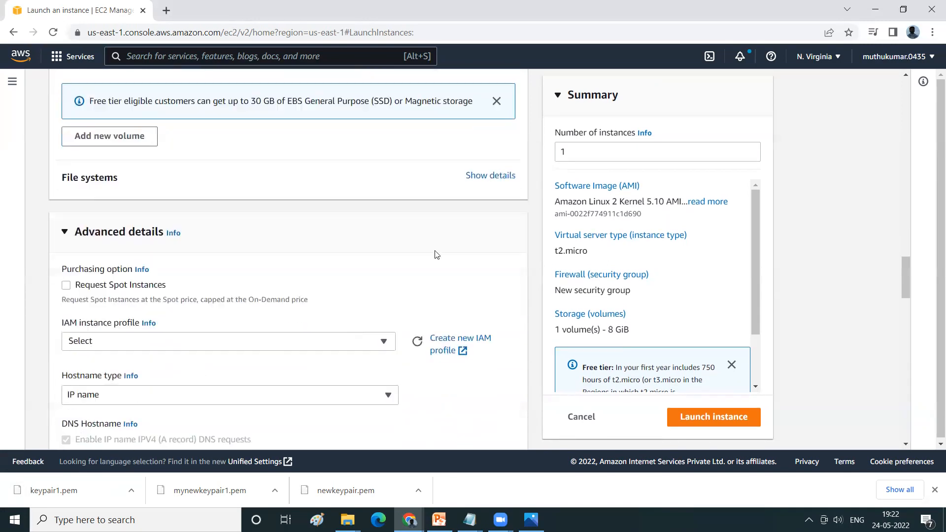
pyautogui.click(471, 179)
pyautogui.scroll(-10, 385, 291)
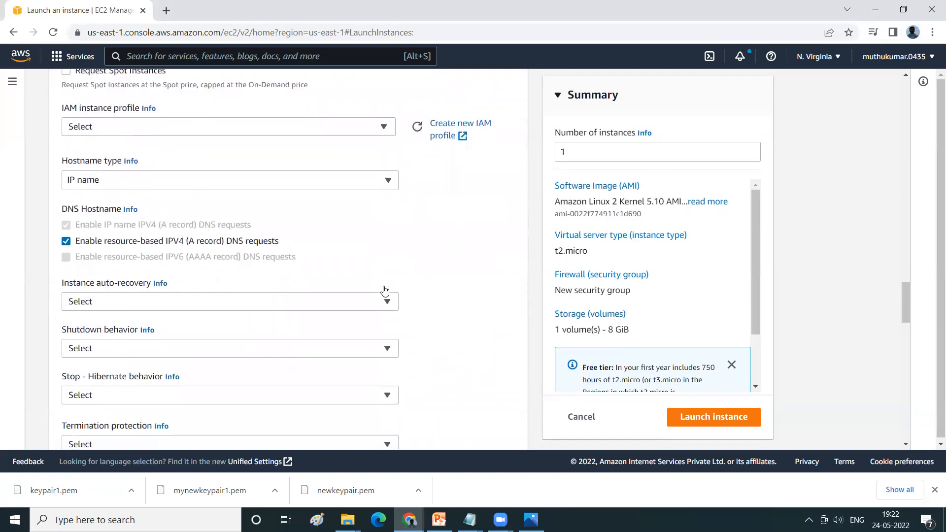
pyautogui.scroll(-10, 386, 290)
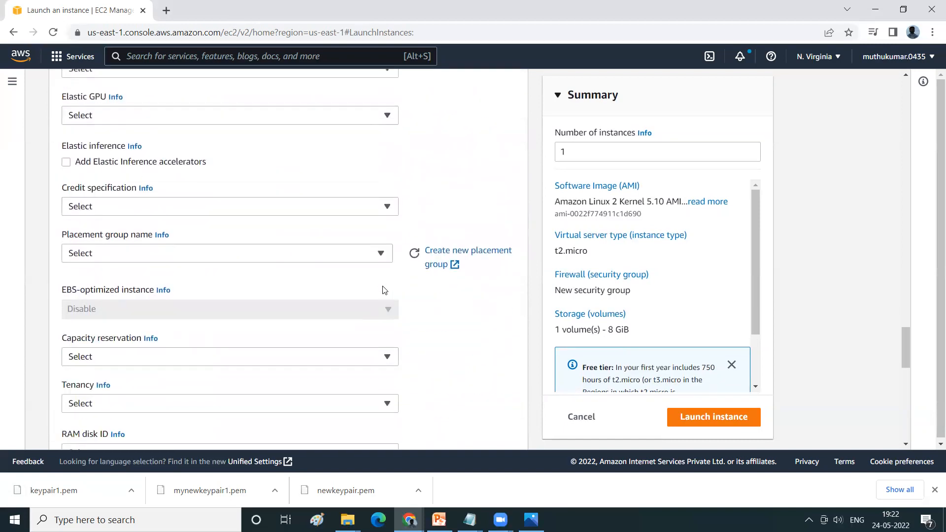
pyautogui.scroll(-10, 384, 290)
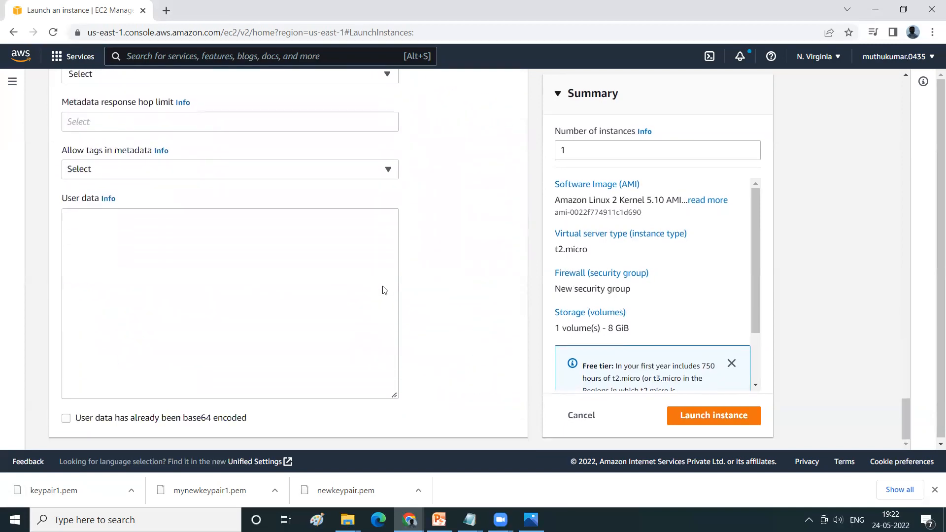
# Copy the httpd web server bash script from the untitled Notepad document into the instance's user data
pyautogui.click(278, 280)
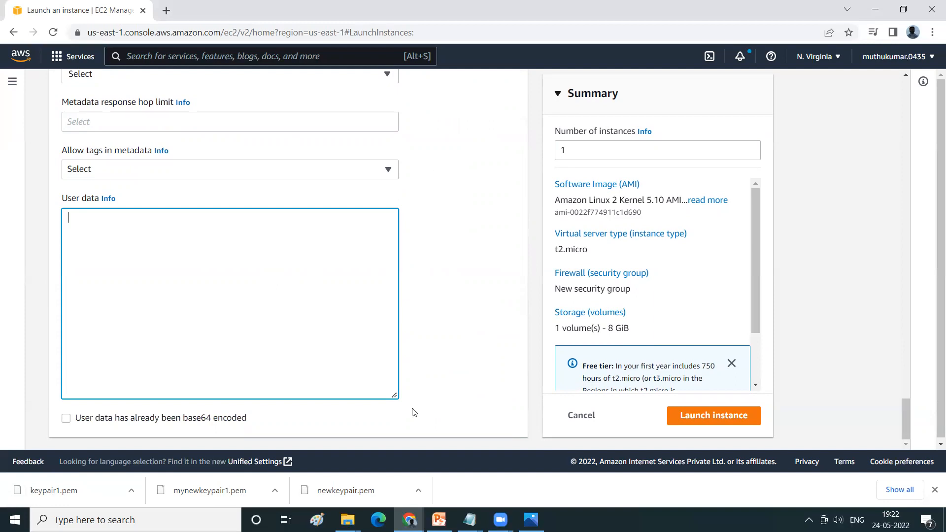
pyautogui.moveTo(469, 520)
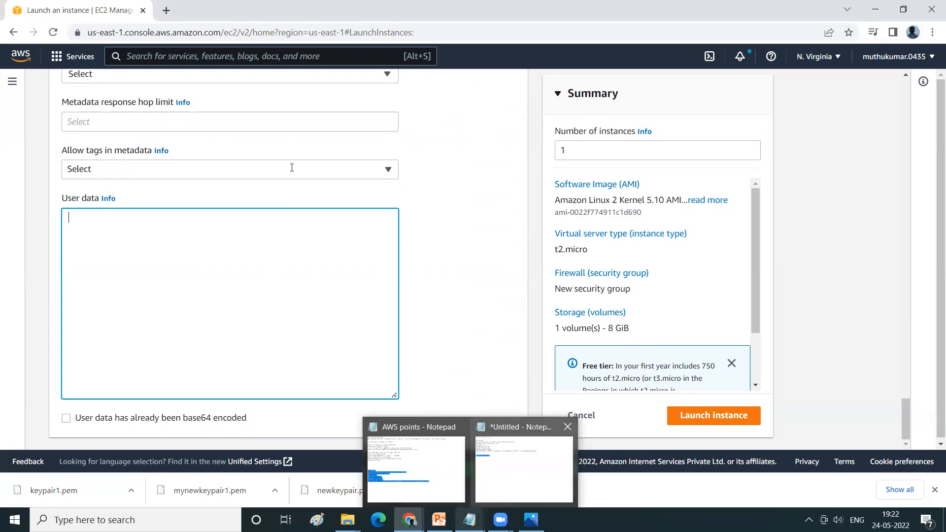
pyautogui.click(523, 468)
pyautogui.moveTo(551, 128); pyautogui.dragTo(101, 55)
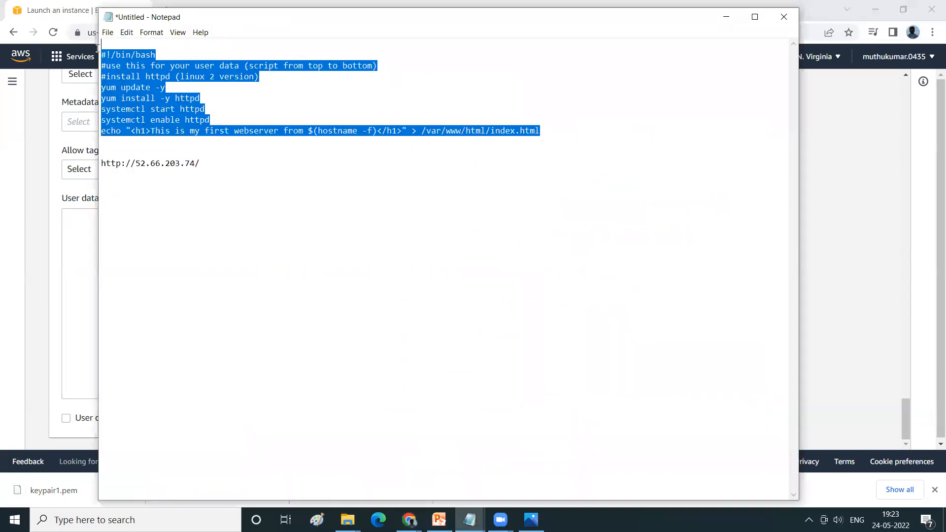
pyautogui.click(726, 17)
pyautogui.click(235, 289)
pyautogui.write('#!/bin/bash #use this for your user data (script from top to bottom) #install httpd (linux 2 version) yum update -y yum install -y httpd systemctl start httpd systemctl enable httpd echo "<h1>This is my first webserver from $(hostname -f)</h1>" > /var/www/html/index.html')
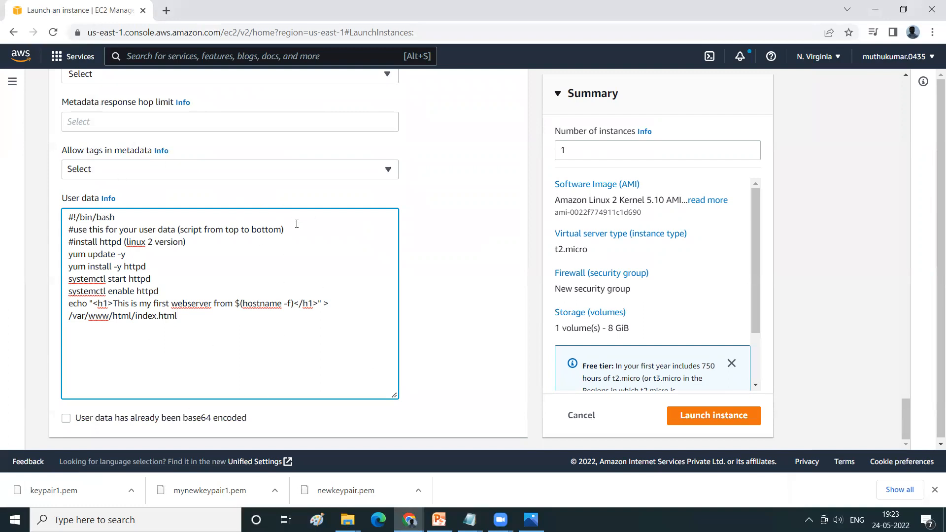
# Set the number of instances to 233
pyautogui.click(585, 147)
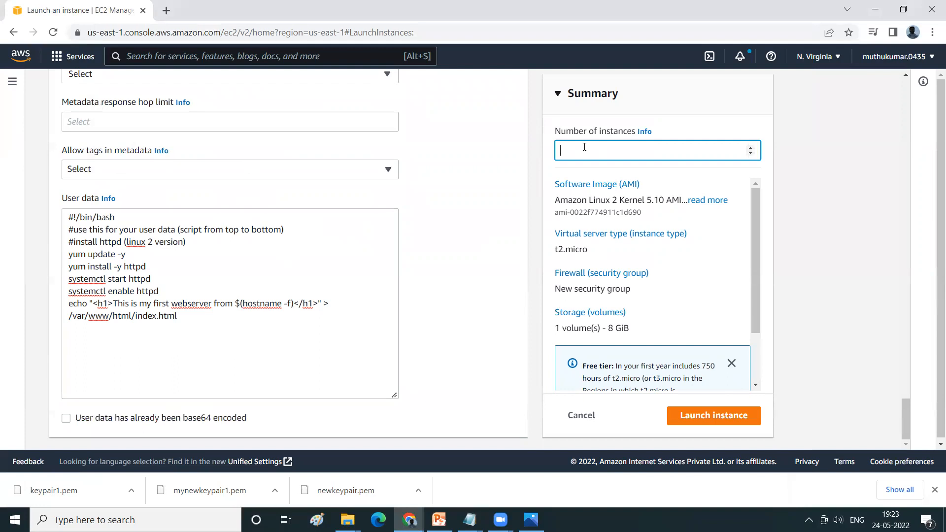
pyautogui.write('233')
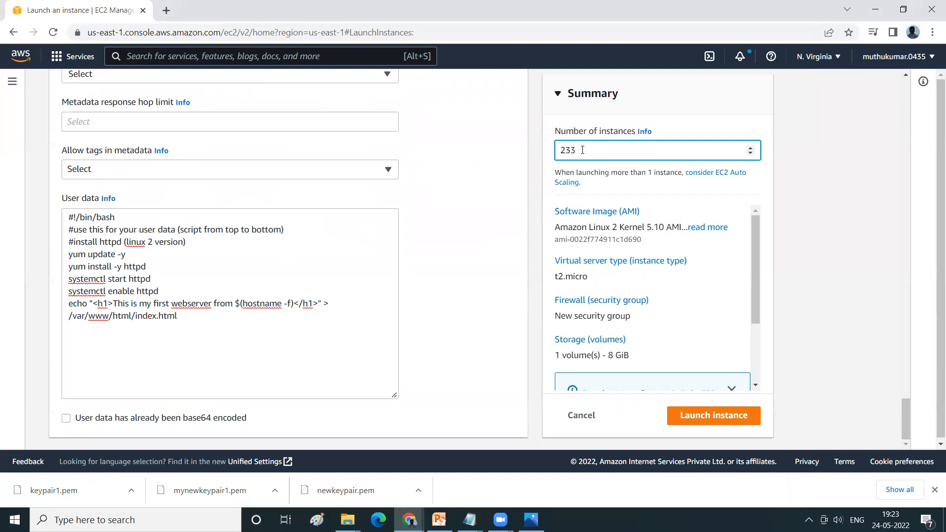
# Set the number of instances to 1 and launch the instance
pyautogui.press('BackSpace')
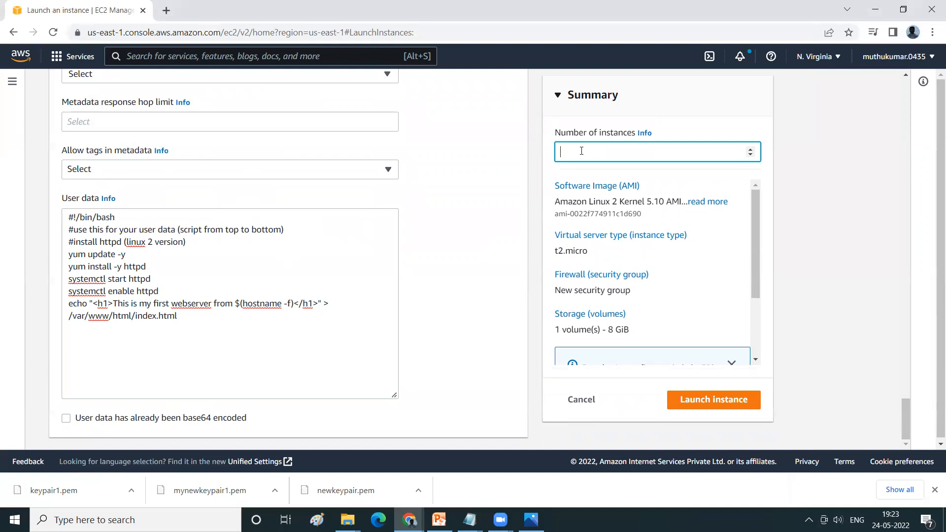
pyautogui.write('1')
pyautogui.scroll(-2, 575, 227)
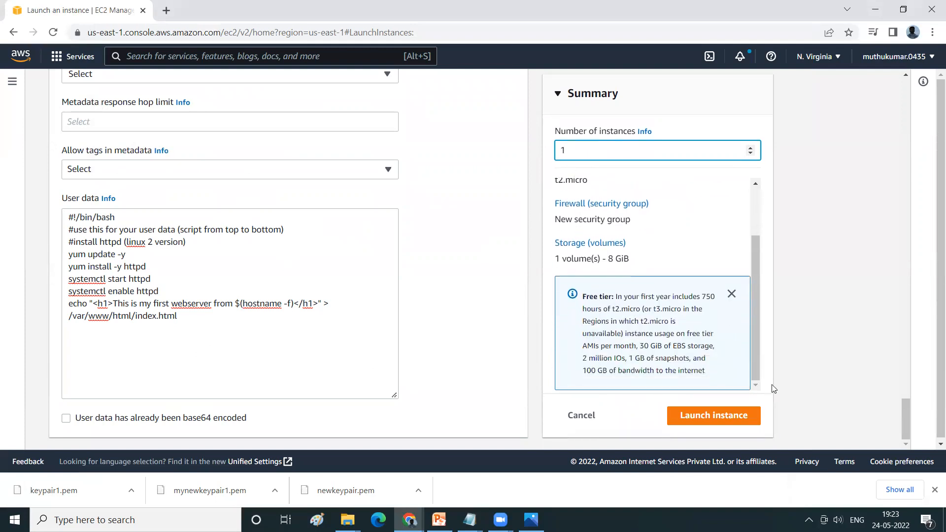
pyautogui.click(742, 416)
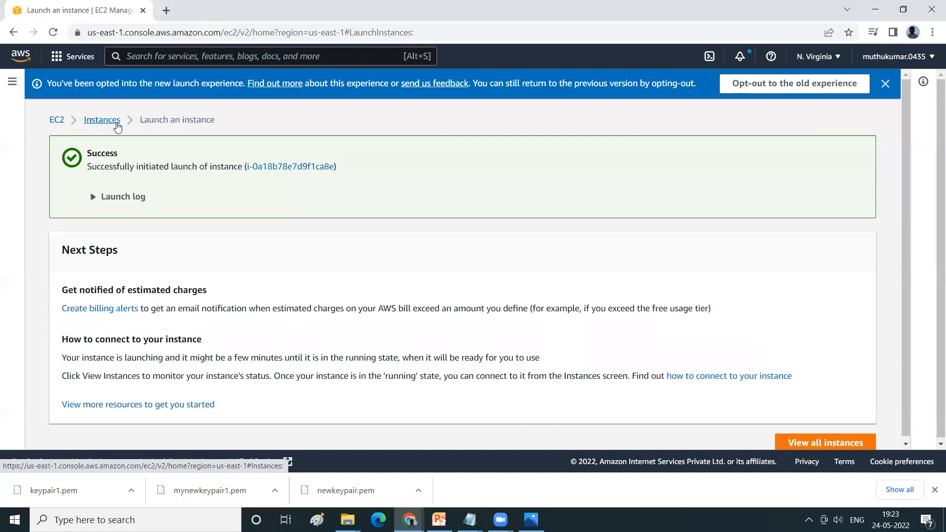
# Open the list of all instances, refresh it and select mynewwebserver
pyautogui.click(845, 442)
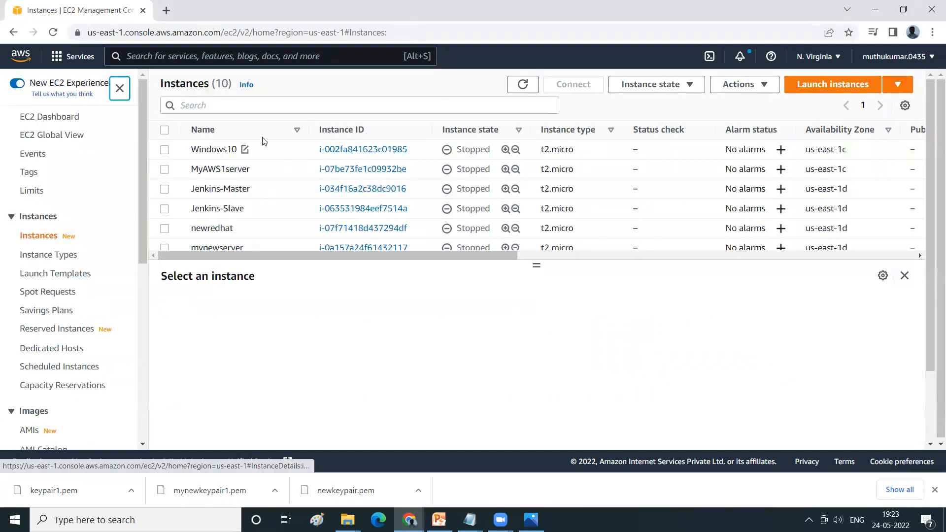
pyautogui.click(249, 113)
pyautogui.click(296, 89)
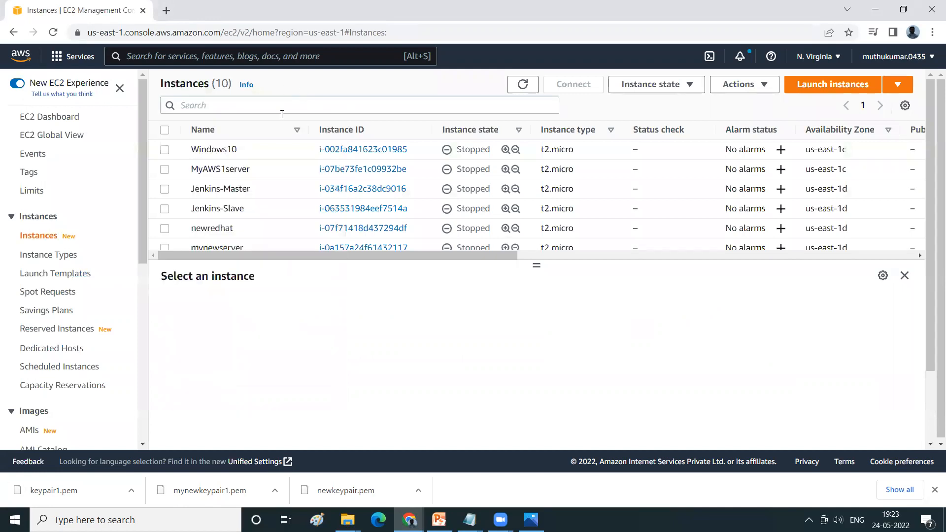
pyautogui.click(522, 85)
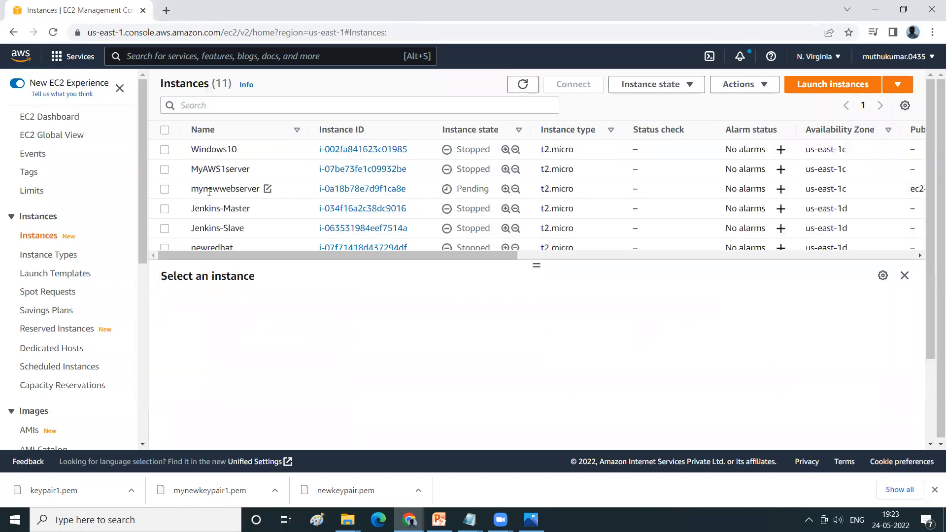
pyautogui.click(165, 190)
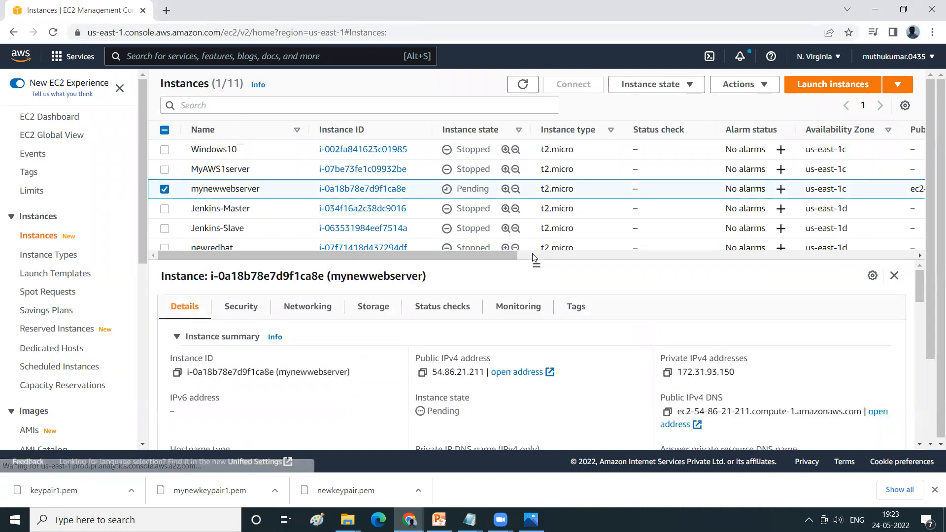
pyautogui.scroll(-3, 519, 200)
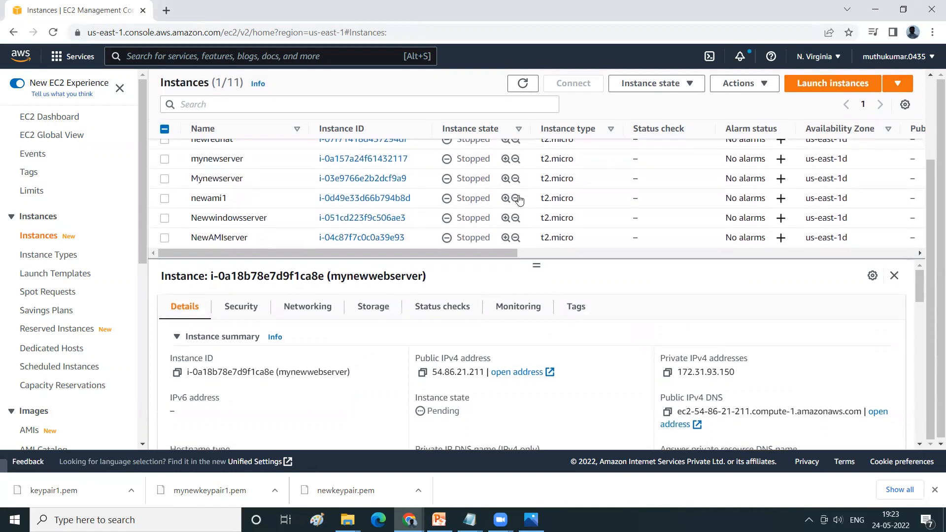
pyautogui.scroll(3, 670, 187)
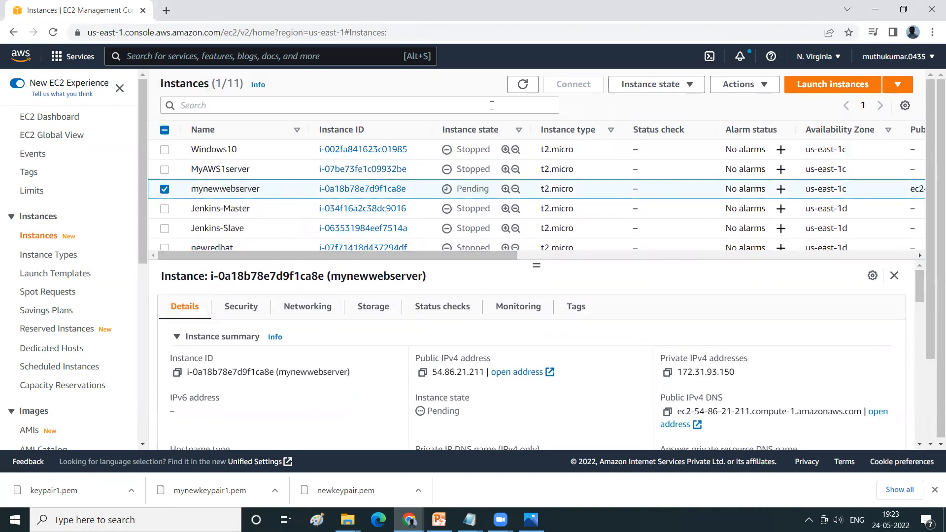
# Refresh the instance list, reselect mynewwebserver and check its private and public IPv4 addresses
pyautogui.click(520, 88)
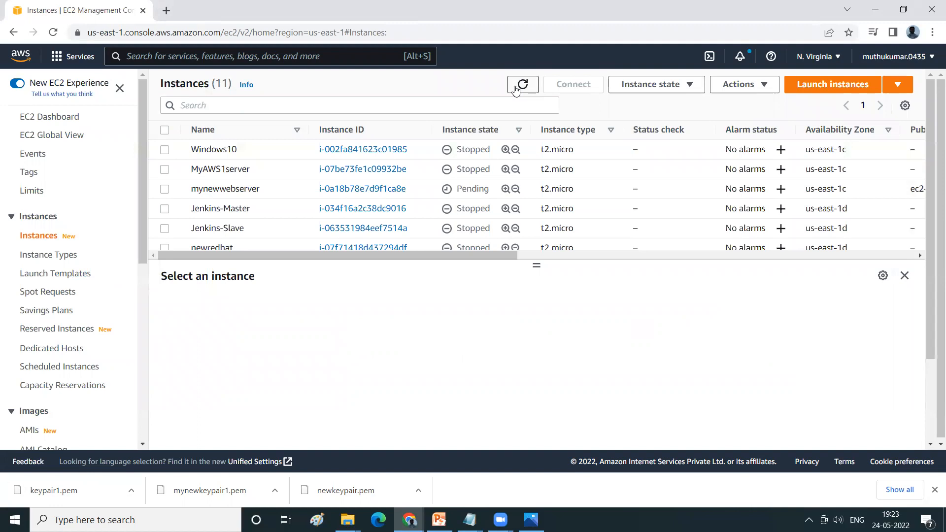
pyautogui.click(165, 190)
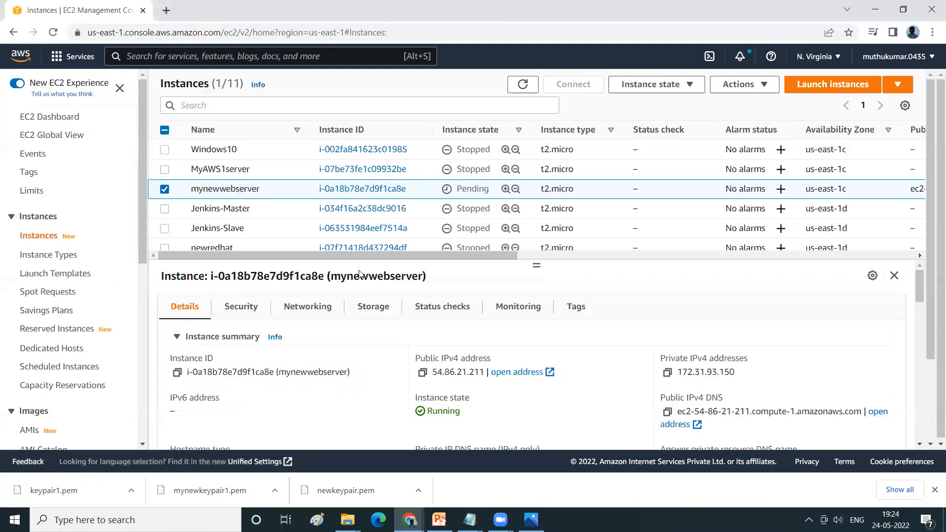
pyautogui.moveTo(661, 358); pyautogui.dragTo(757, 361)
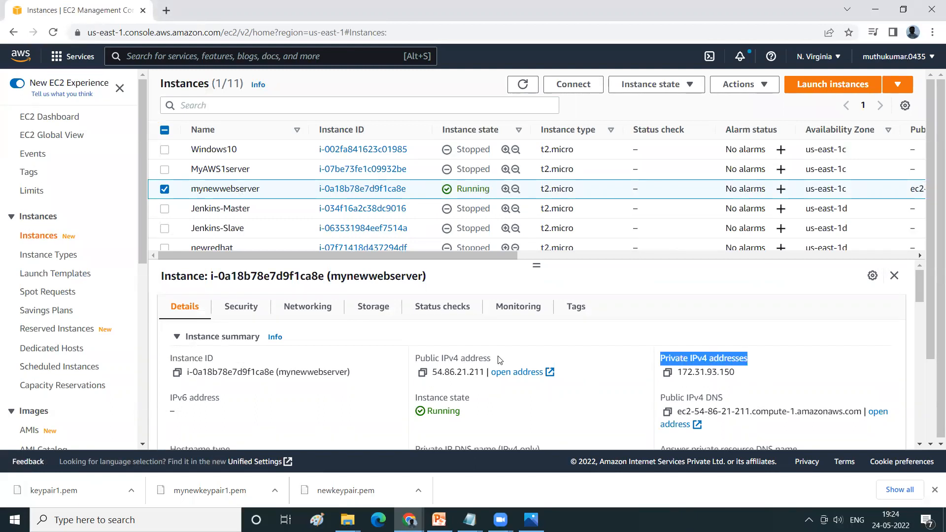
pyautogui.moveTo(499, 361); pyautogui.dragTo(417, 360)
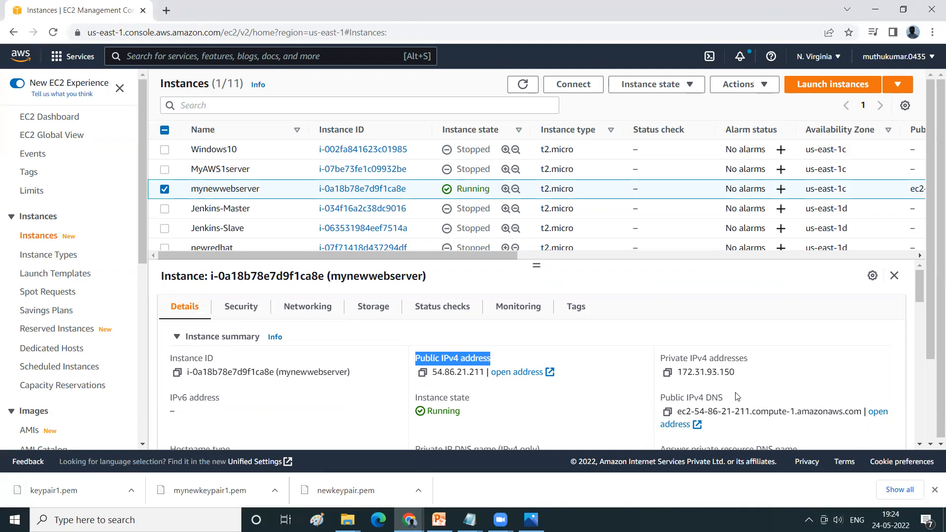
# Look through mynewwebserver's details, including its platform, AMI, launch time, key pair and capacity reservation
pyautogui.scroll(-2, 415, 379)
pyautogui.scroll(-5, 322, 358)
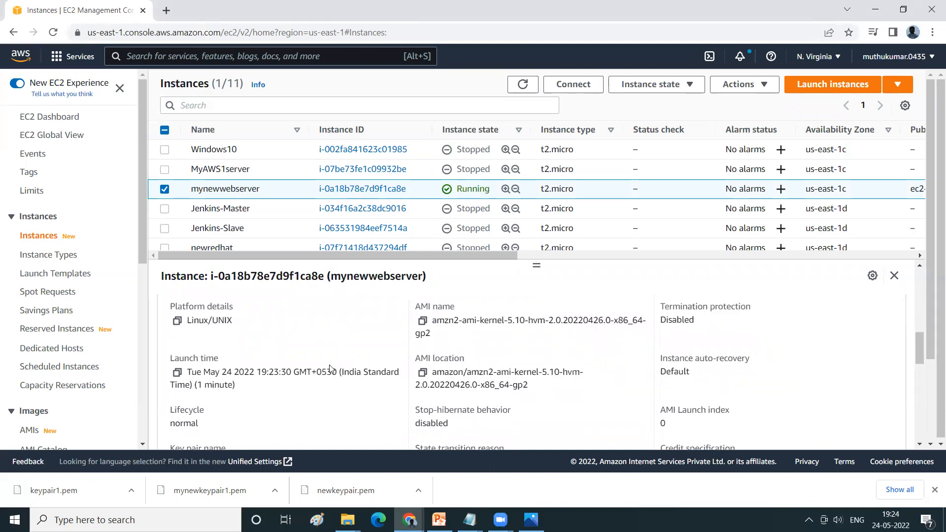
pyautogui.scroll(-2, 329, 369)
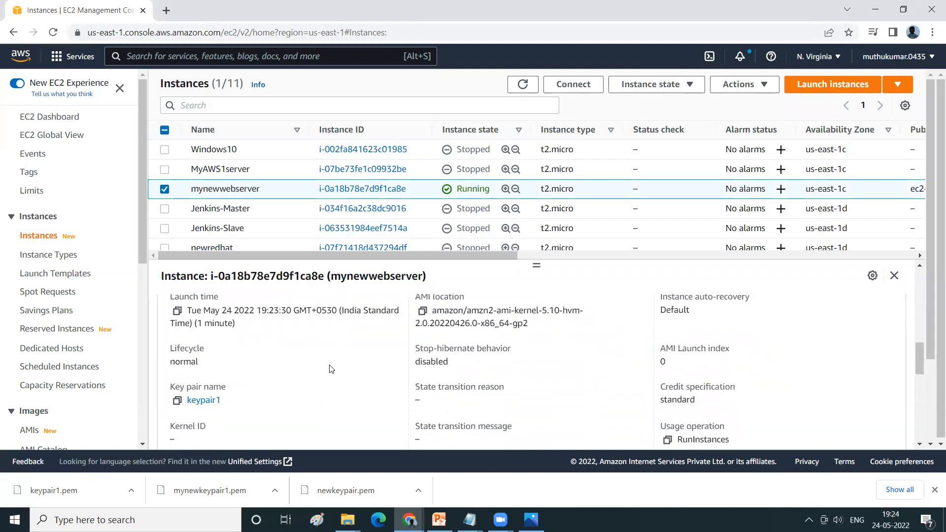
pyautogui.scroll(2, 414, 372)
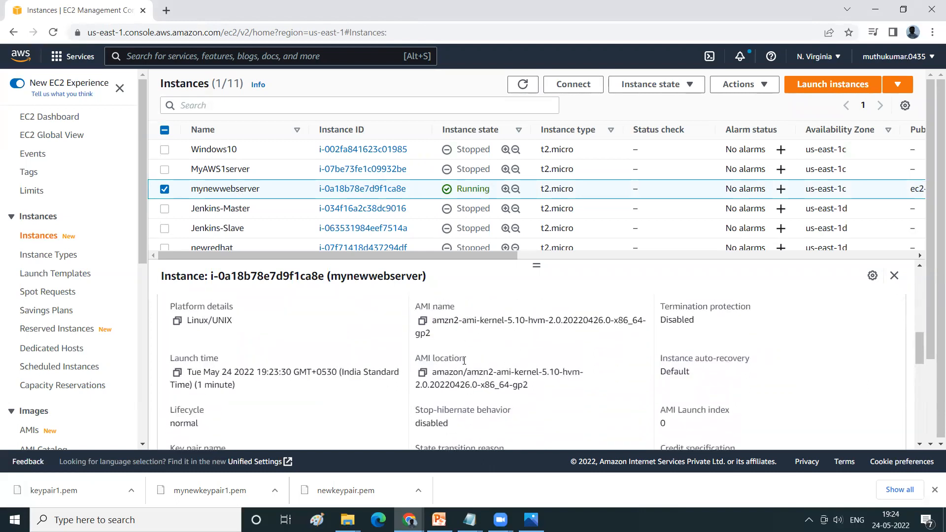
pyautogui.scroll(-1, 466, 361)
pyautogui.scroll(-2, 389, 362)
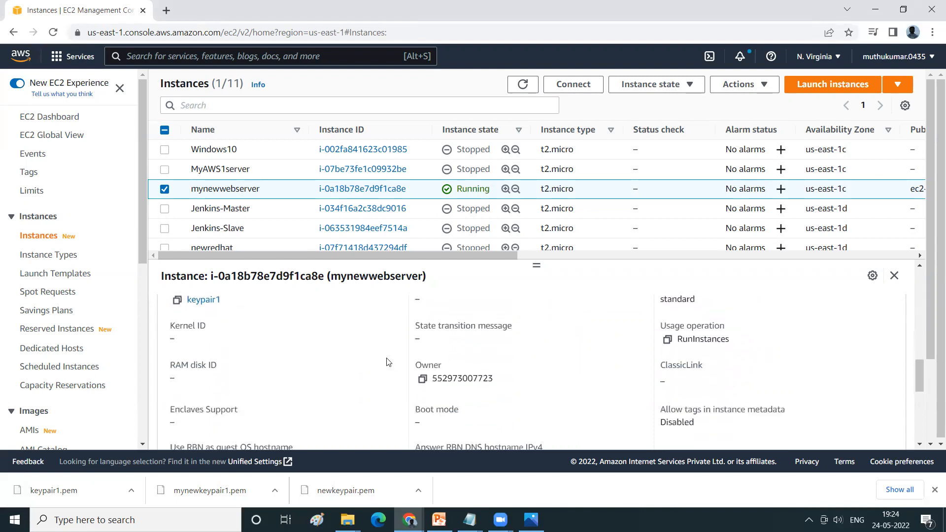
pyautogui.scroll(-5, 387, 362)
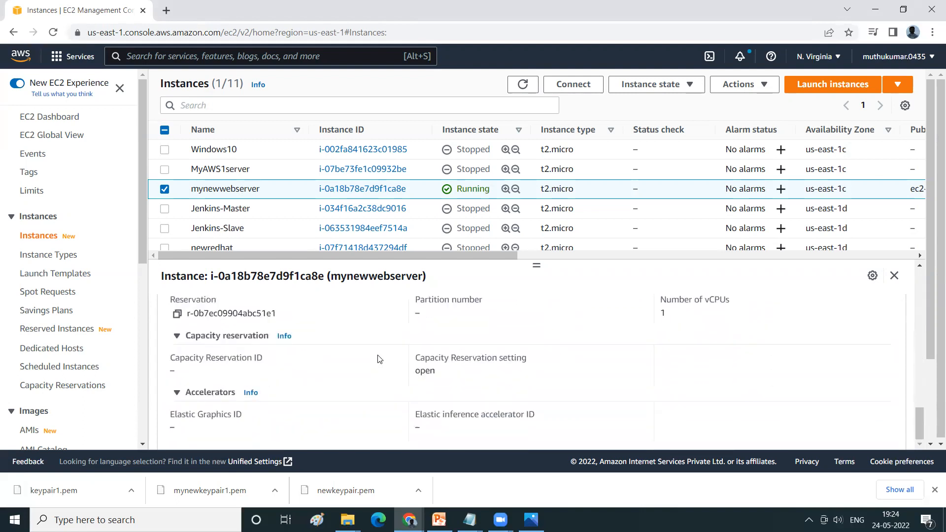
pyautogui.scroll(-1, 381, 365)
pyautogui.scroll(3, 389, 360)
pyautogui.scroll(1, 558, 200)
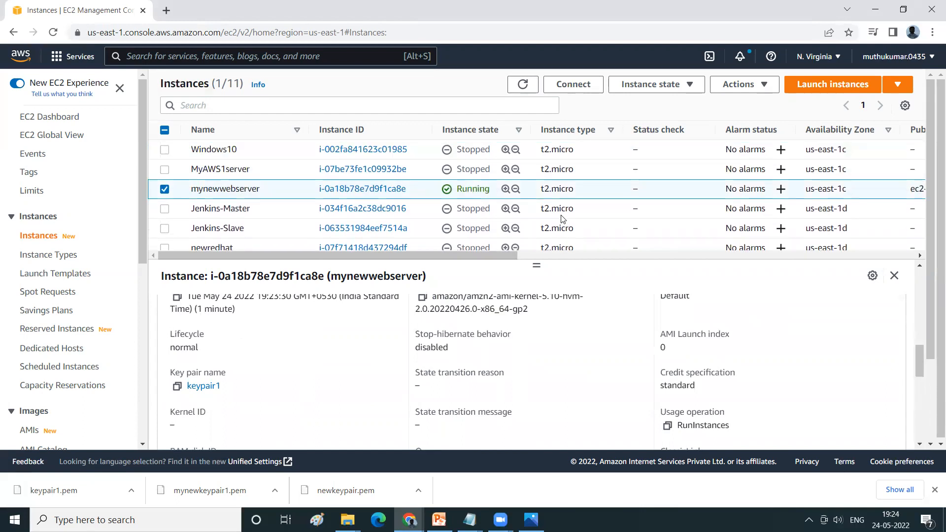
# Refresh the instance list for the current status check, reselect mynewwebserver and review its instance summary
pyautogui.click(526, 84)
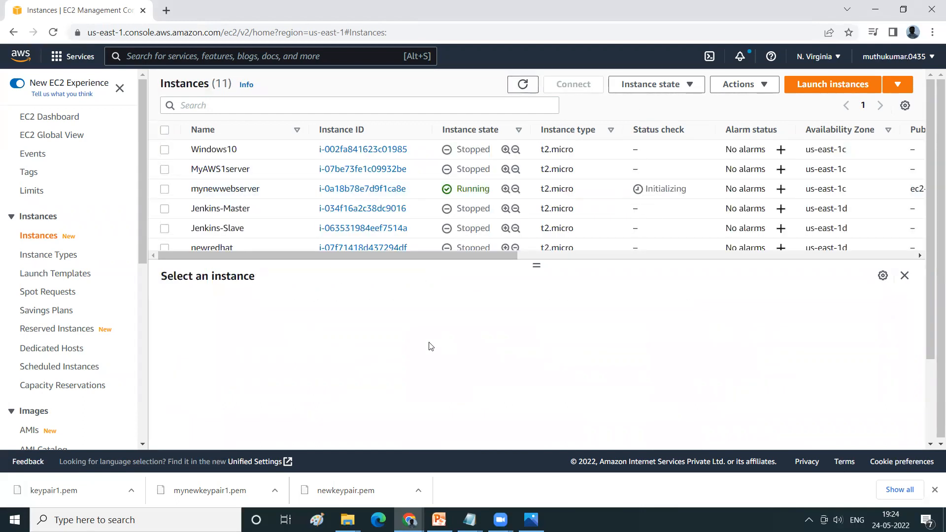
pyautogui.click(165, 190)
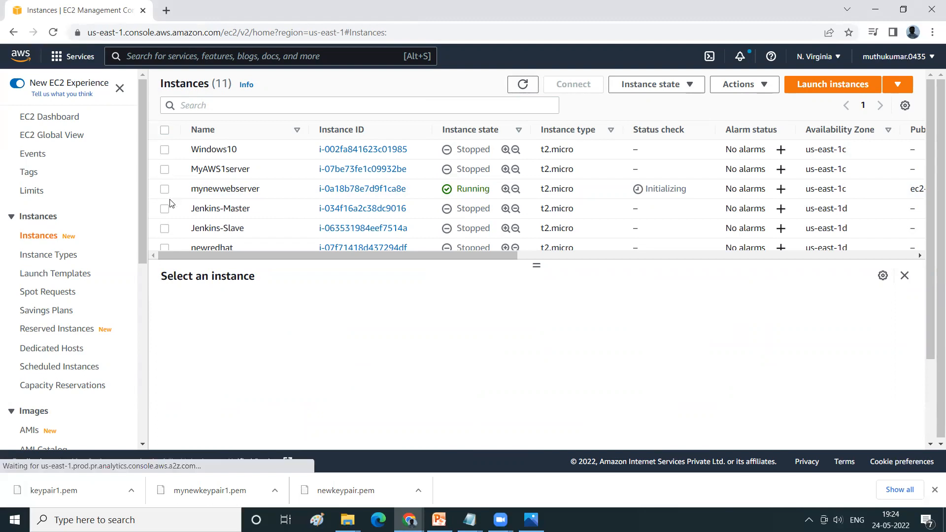
pyautogui.scroll(-2, 252, 316)
pyautogui.scroll(-3, 252, 316)
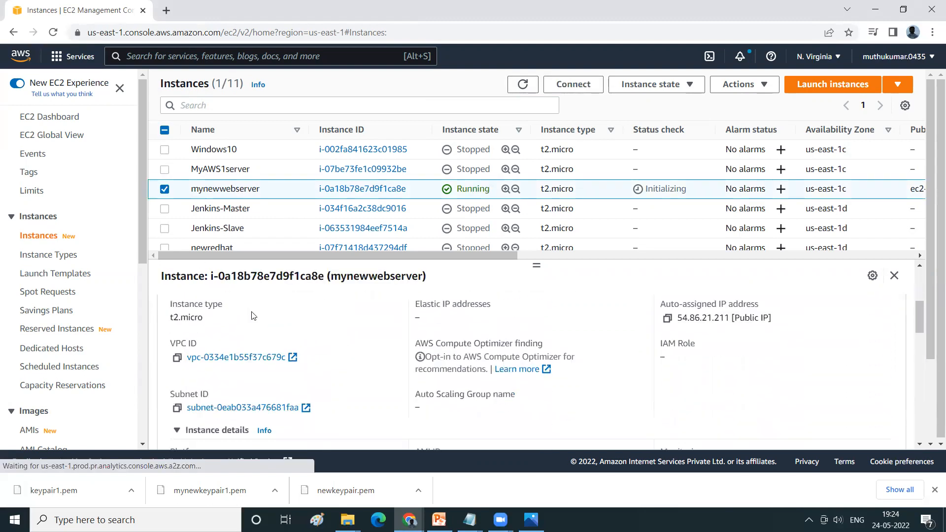
pyautogui.scroll(-1, 254, 315)
pyautogui.scroll(5, 253, 315)
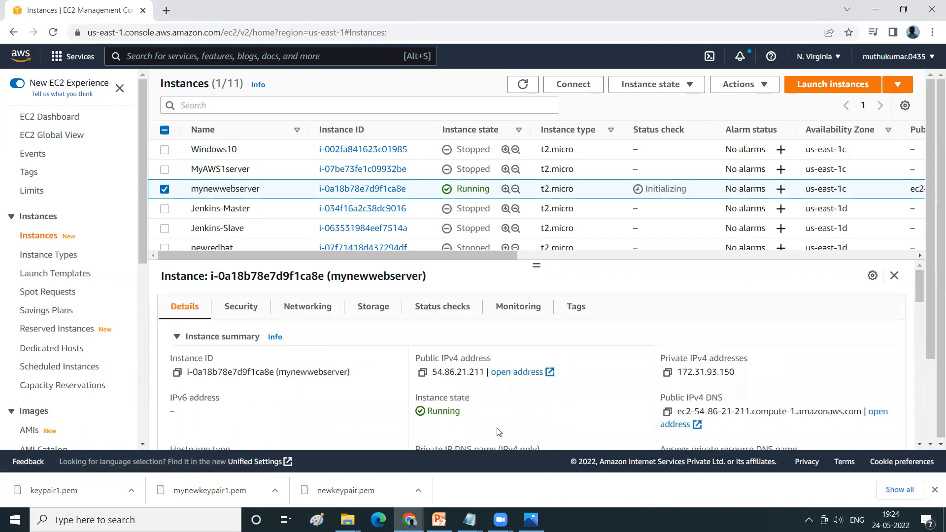
# Show mynewwebserver's security details and open its launch-wizard-27 security group
pyautogui.click(234, 313)
pyautogui.scroll(-2, 359, 353)
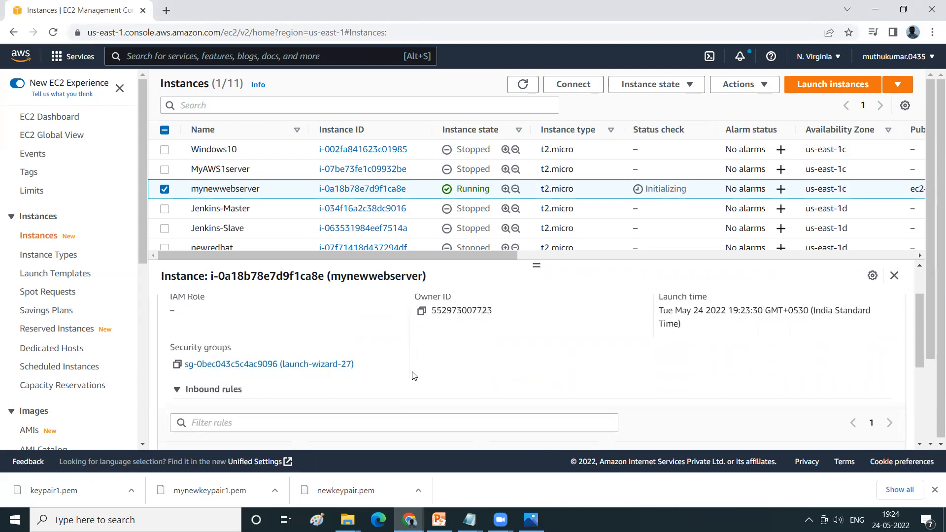
pyautogui.click(328, 365)
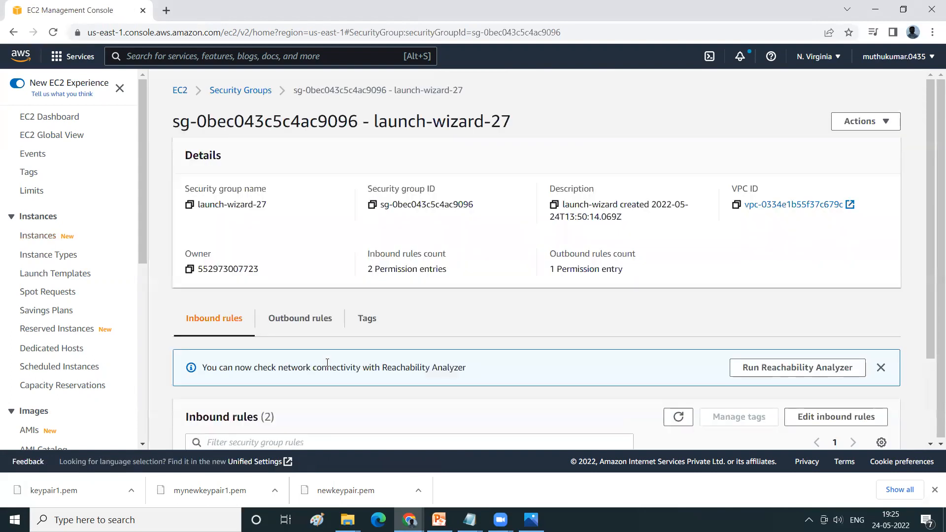
# Examine the SSH and HTTP inbound rules of the launch-wizard-27 security group
pyautogui.scroll(-2, 330, 273)
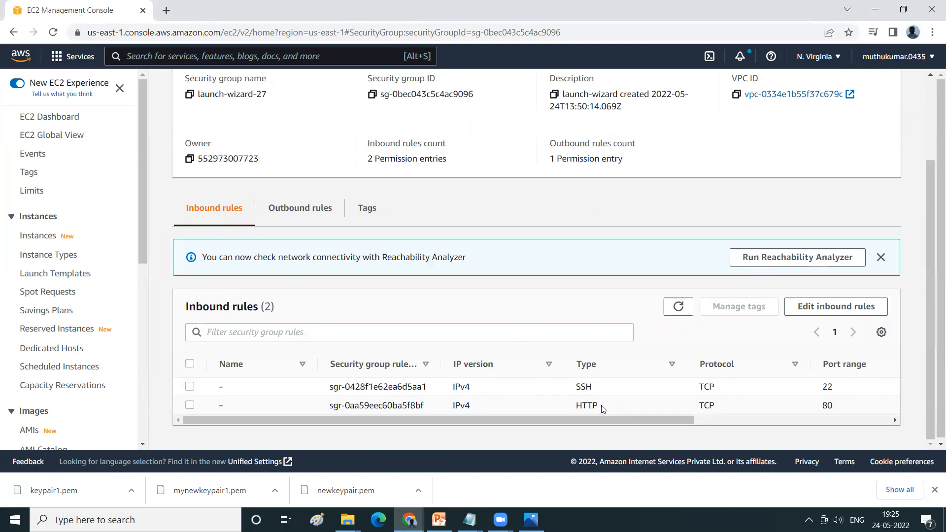
pyautogui.moveTo(591, 387); pyautogui.dragTo(578, 406)
pyautogui.click(577, 388)
pyautogui.click(578, 406)
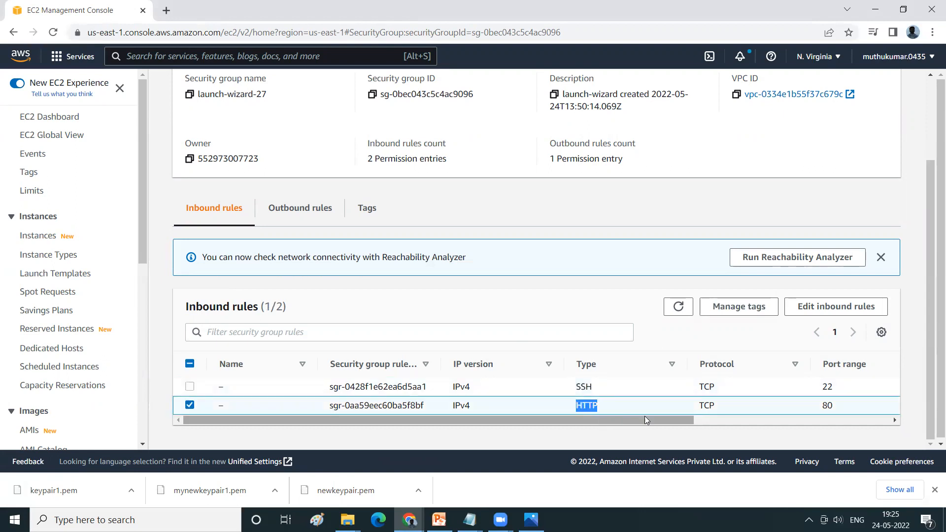
pyautogui.scroll(2, 581, 303)
pyautogui.scroll(-2, 564, 376)
# Edit the security group's inbound rules and add a new rule of type HTTPS
pyautogui.click(830, 307)
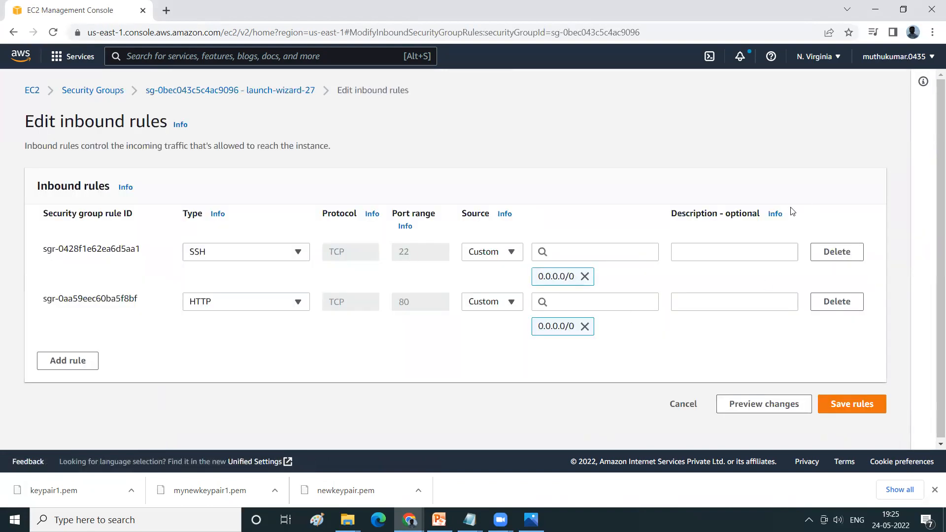
pyautogui.click(87, 368)
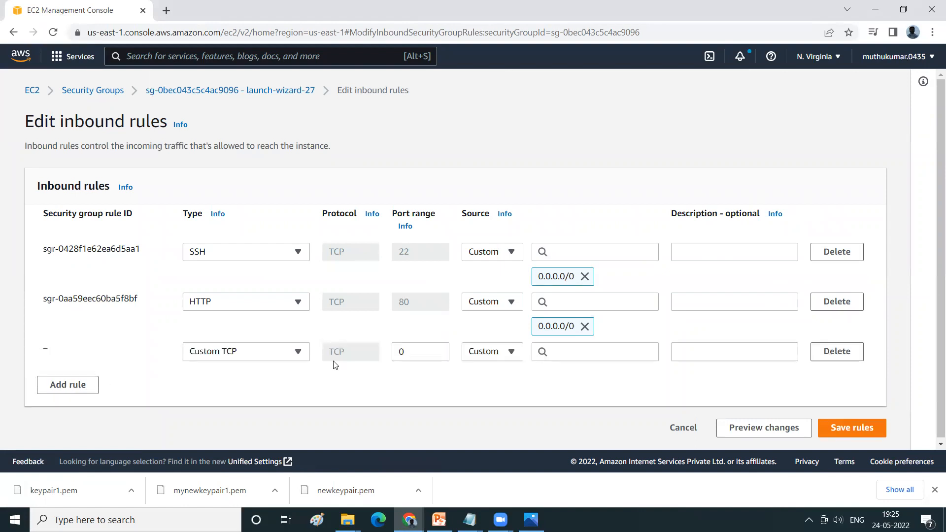
pyautogui.click(298, 352)
pyautogui.scroll(-3, 256, 290)
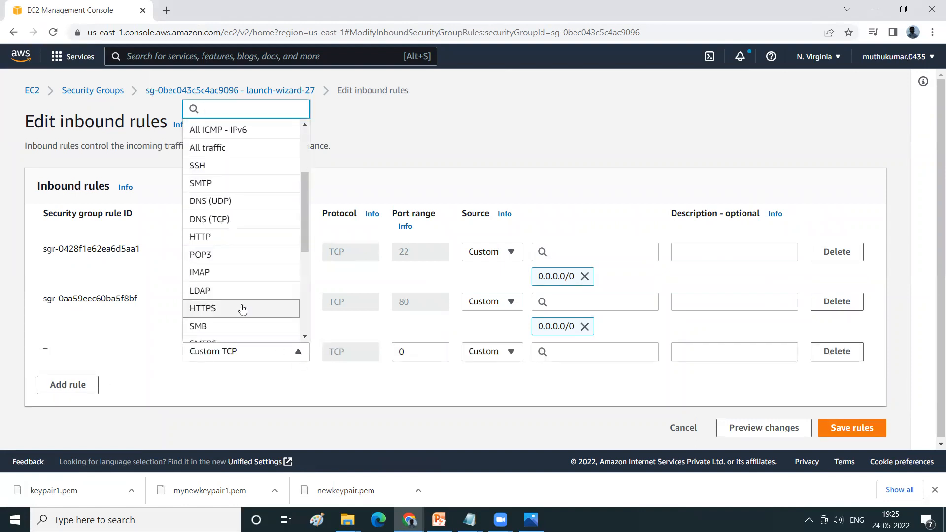
pyautogui.click(245, 308)
# Look through the available types for the new HTTPS rule, keep HTTPS, and set the rule's source to My IP
pyautogui.click(285, 354)
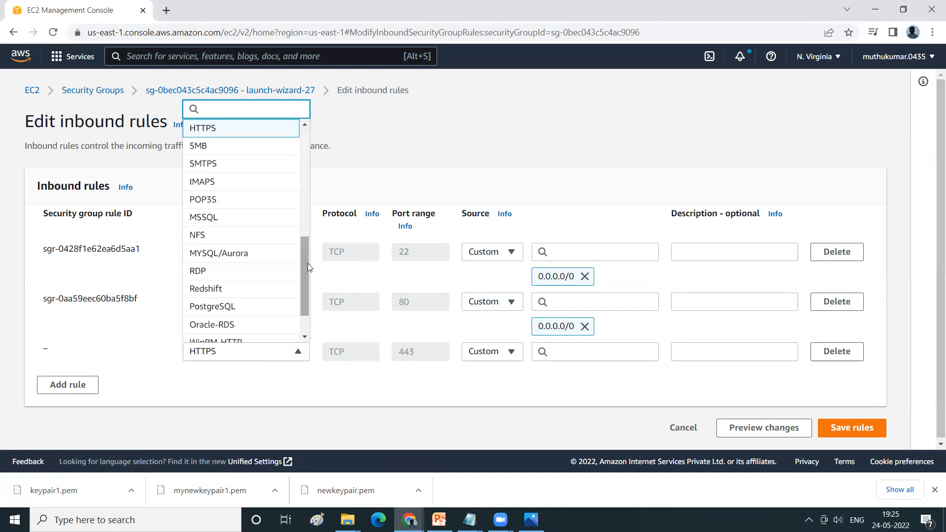
pyautogui.moveTo(308, 262); pyautogui.dragTo(316, 154)
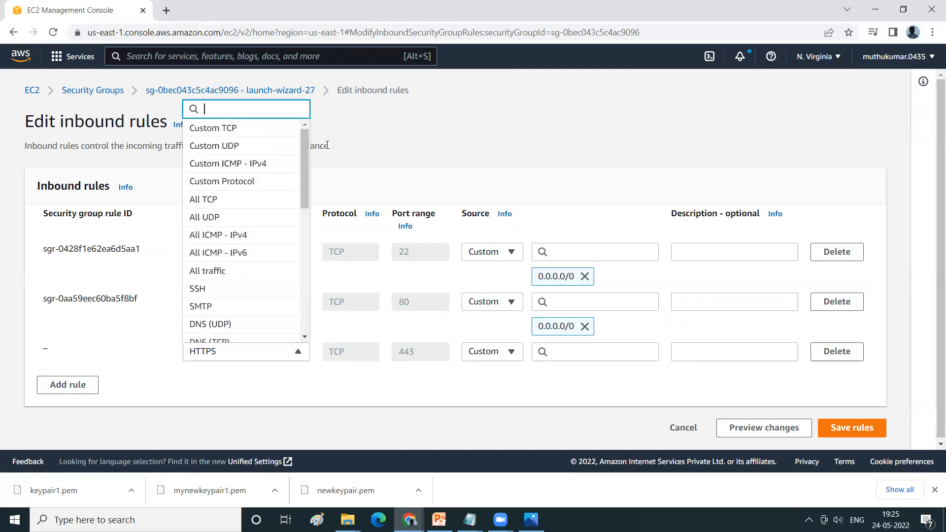
pyautogui.click(452, 149)
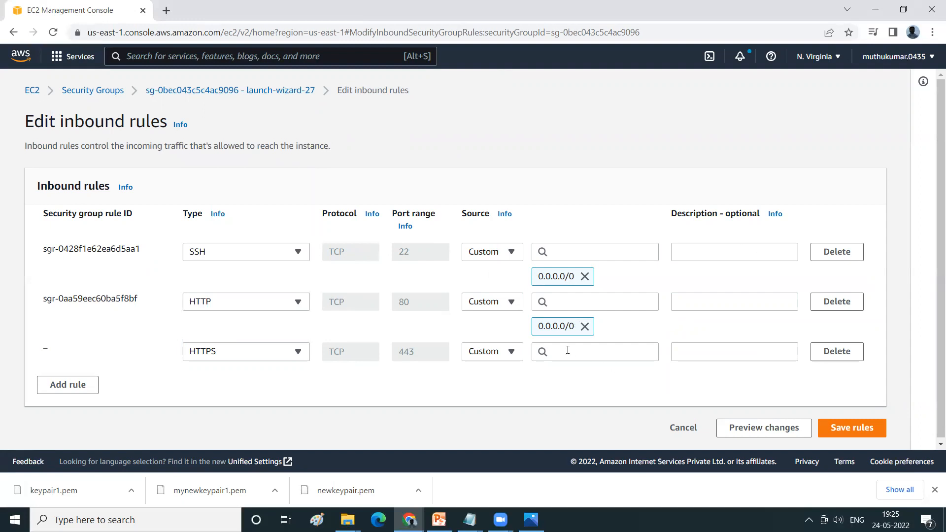
pyautogui.click(514, 356)
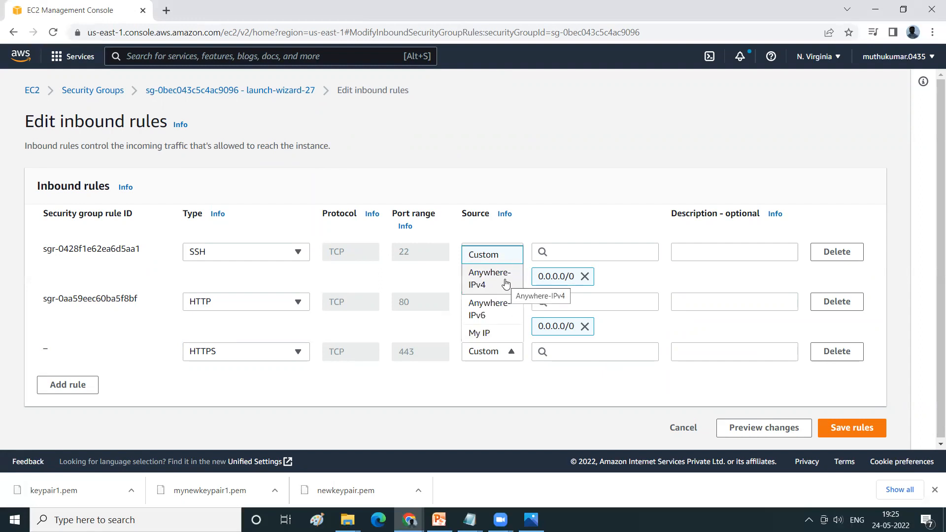
pyautogui.click(509, 334)
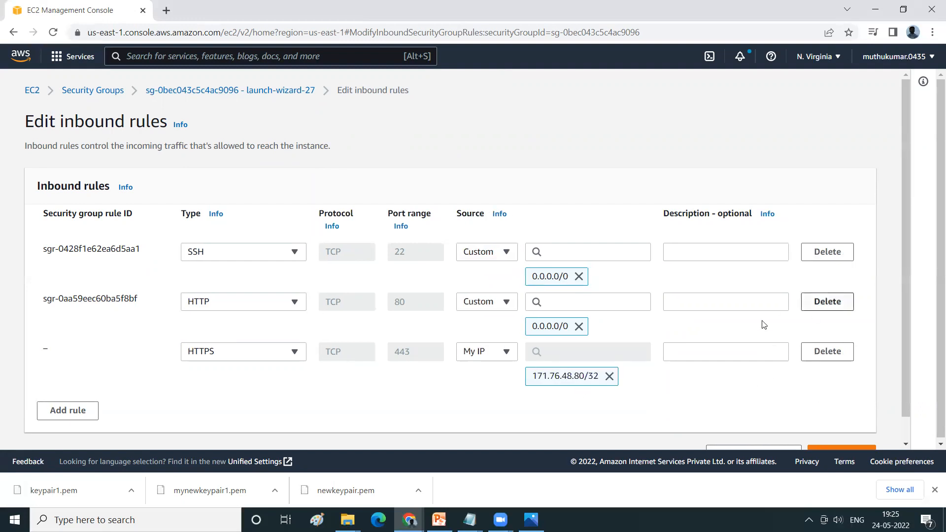
# Delete the new HTTPS rule and save the launch-wizard-27 inbound rules
pyautogui.click(828, 352)
pyautogui.click(842, 400)
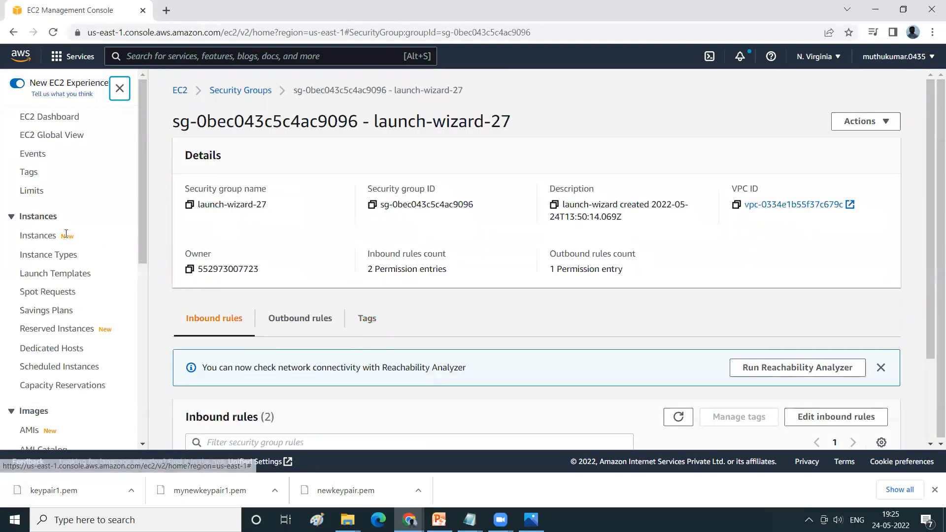
pyautogui.scroll(-2, 264, 287)
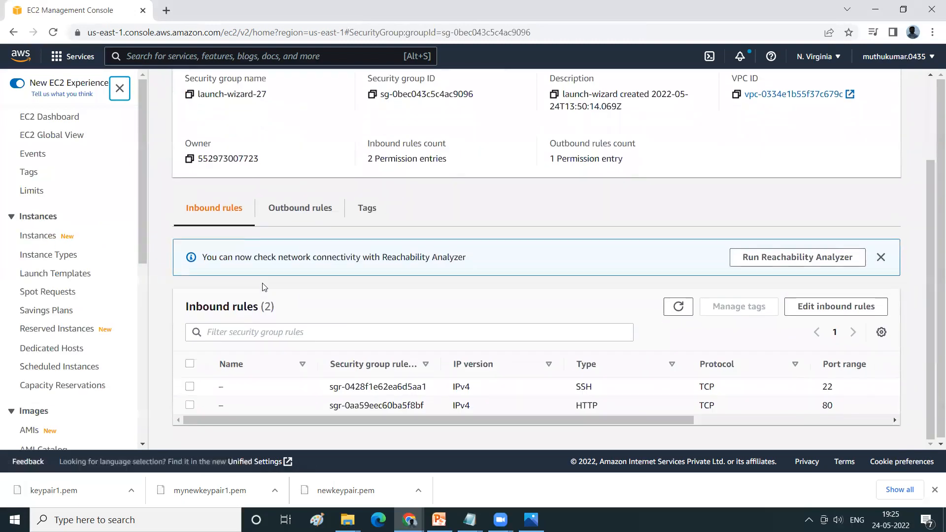
# Return to the EC2 instances list, refresh it, and select mynewwebserver
pyautogui.click(45, 236)
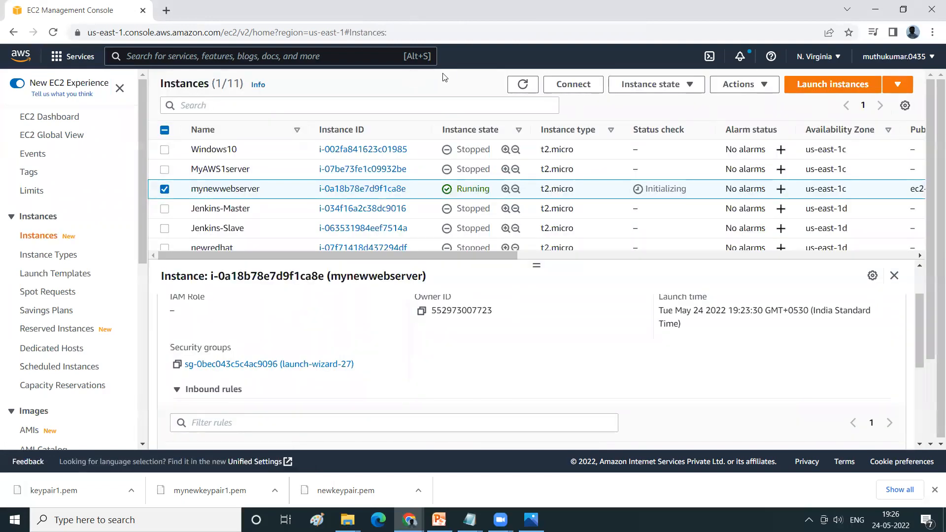
pyautogui.click(520, 87)
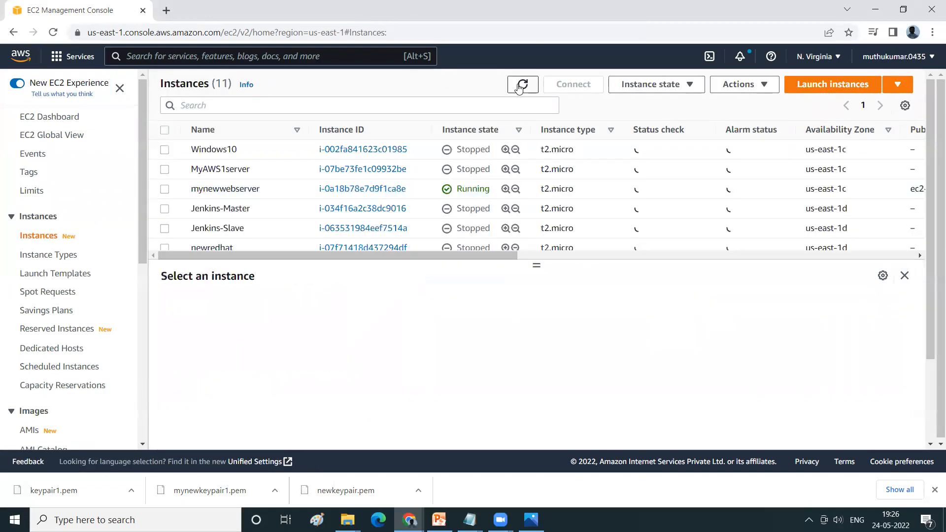
pyautogui.click(520, 88)
pyautogui.click(165, 188)
# Examine mynewwebserver's instance details, including its addresses, platform, AMI, key pair and capacity reservation settings
pyautogui.scroll(-5, 281, 359)
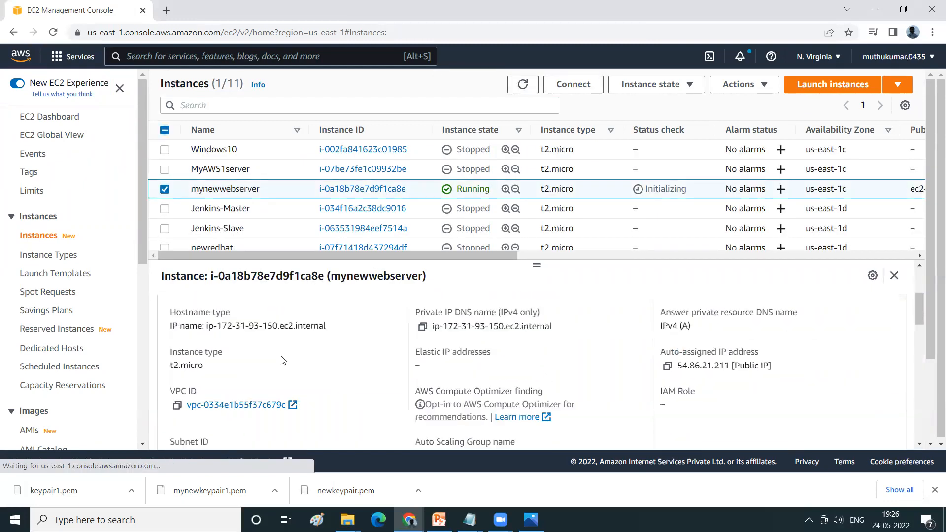
pyautogui.scroll(5, 276, 355)
pyautogui.scroll(-5, 247, 326)
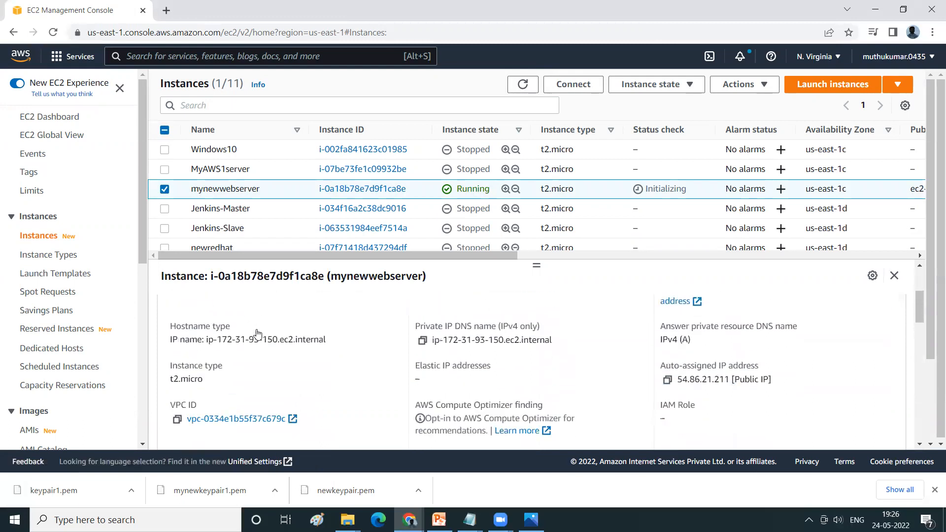
pyautogui.scroll(-10, 256, 334)
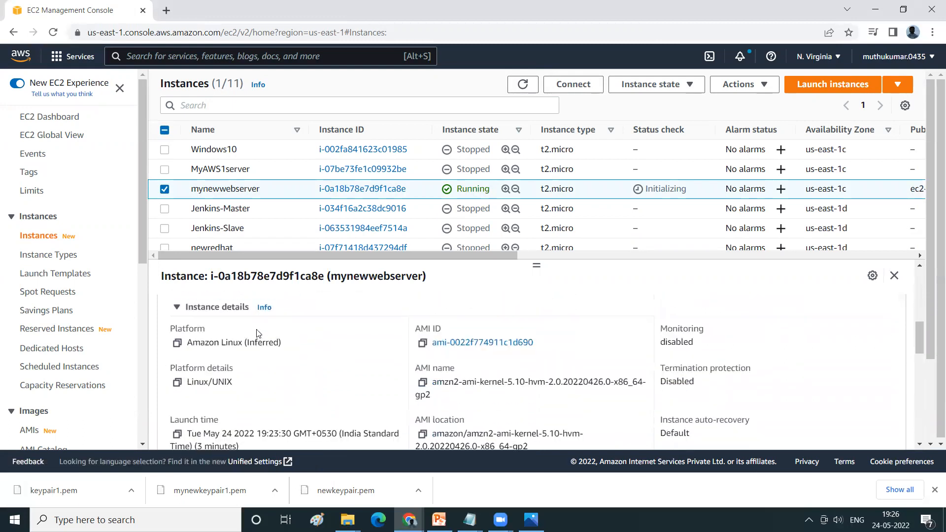
pyautogui.scroll(-3, 257, 333)
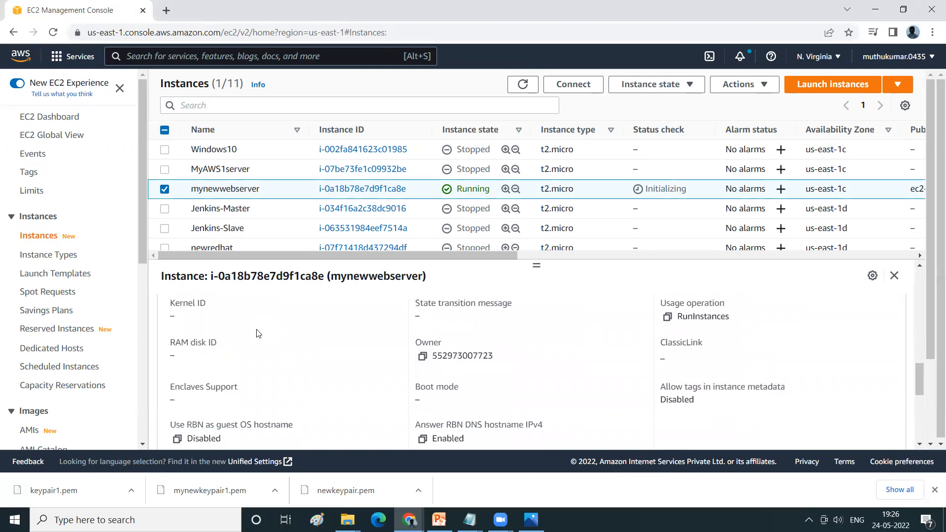
pyautogui.scroll(3, 257, 333)
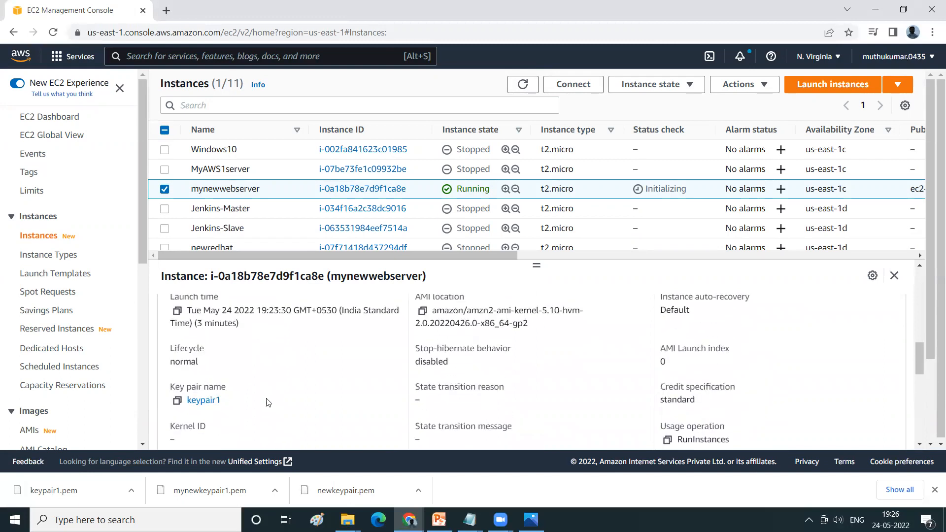
pyautogui.scroll(-5, 264, 399)
pyautogui.scroll(-3, 265, 399)
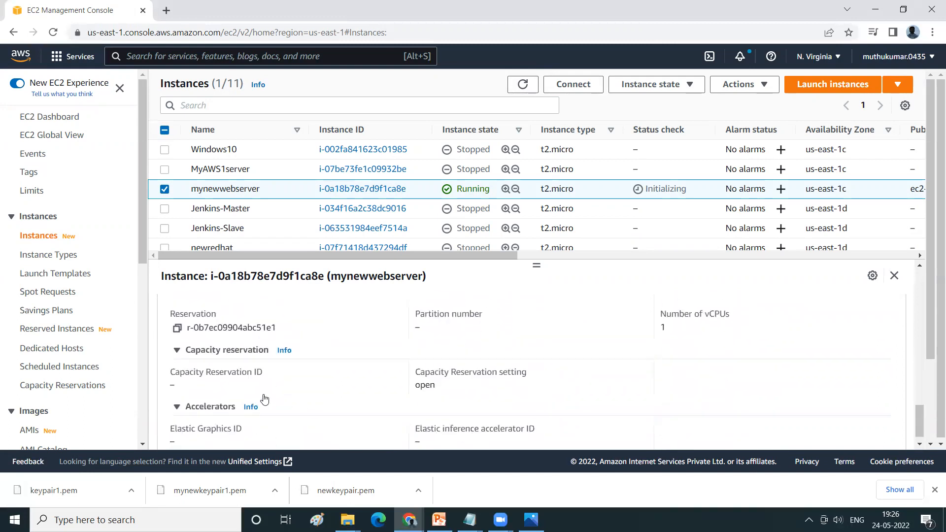
pyautogui.scroll(8, 260, 383)
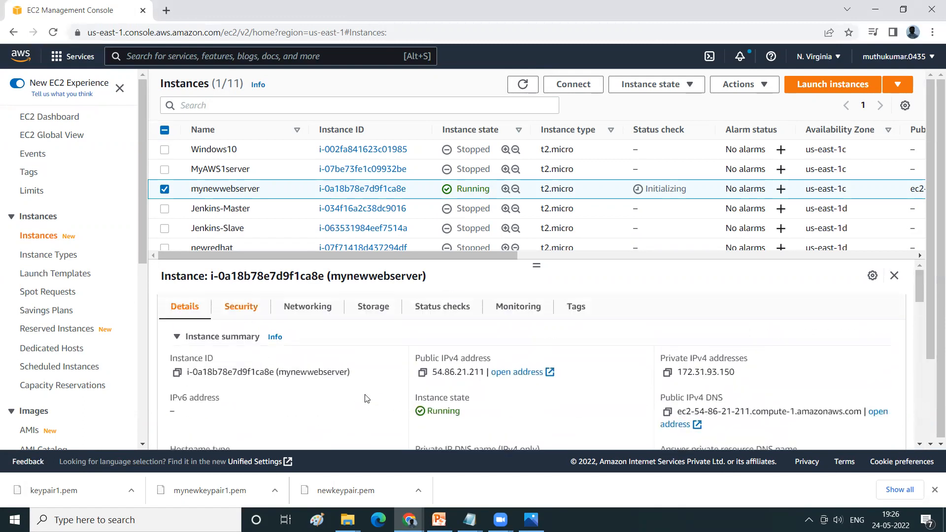
# Show mynewwebserver's security details and check its IAM role entry
pyautogui.click(248, 306)
pyautogui.scroll(-3, 324, 387)
pyautogui.scroll(2, 325, 387)
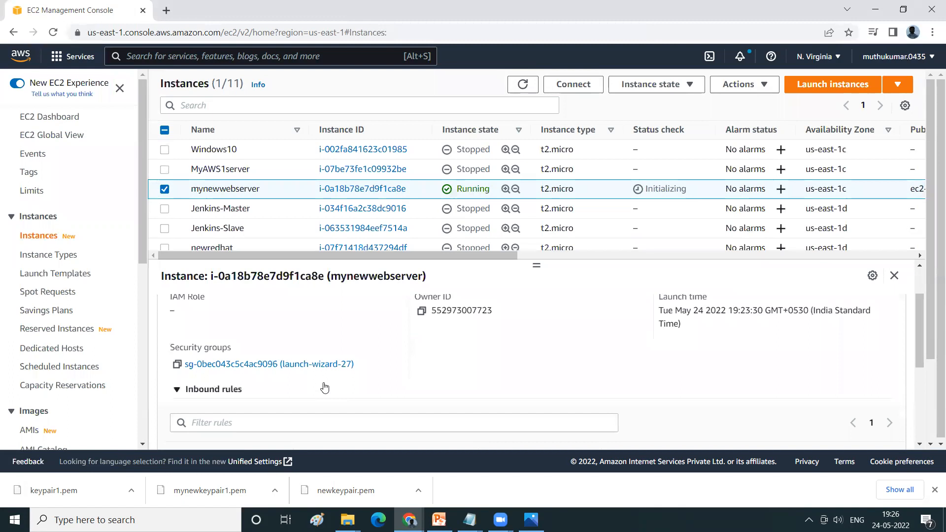
pyautogui.scroll(1, 324, 388)
pyautogui.moveTo(204, 362); pyautogui.dragTo(171, 361)
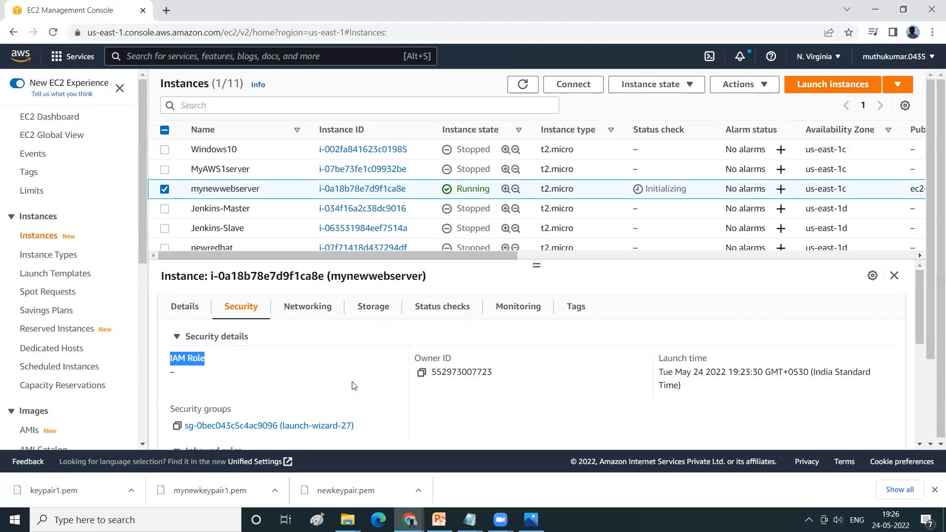
# Refresh the instances list, reselect mynewwebserver, and recheck its instance summary and security details
pyautogui.click(522, 85)
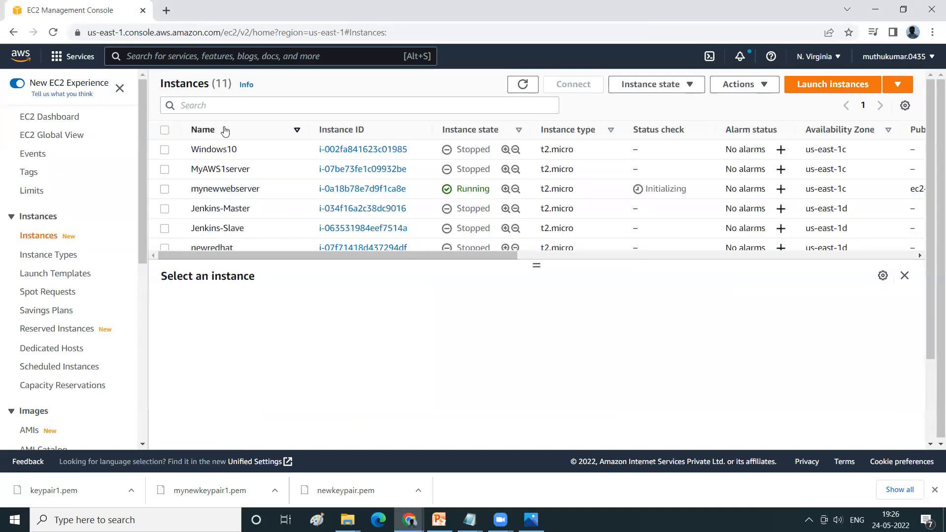
pyautogui.click(165, 190)
pyautogui.scroll(-3, 305, 384)
pyautogui.scroll(3, 308, 392)
pyautogui.scroll(-5, 311, 396)
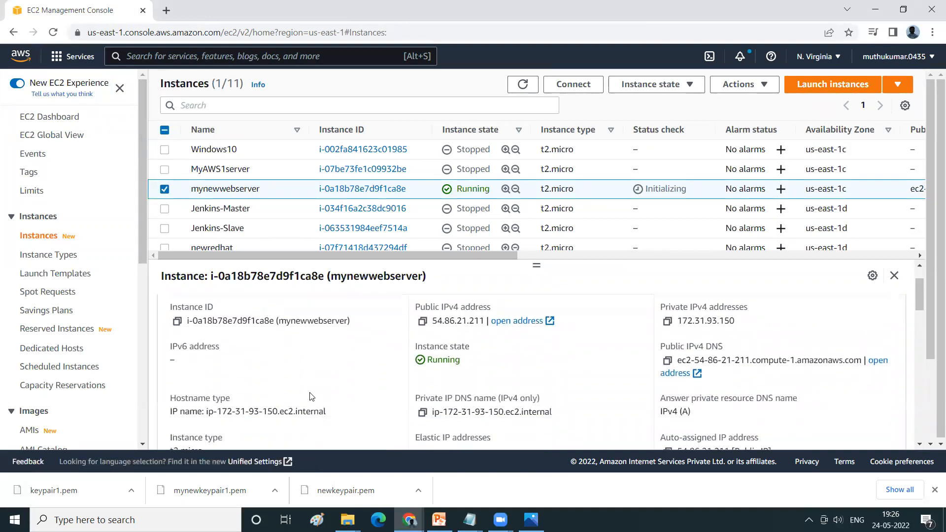
pyautogui.scroll(5, 311, 397)
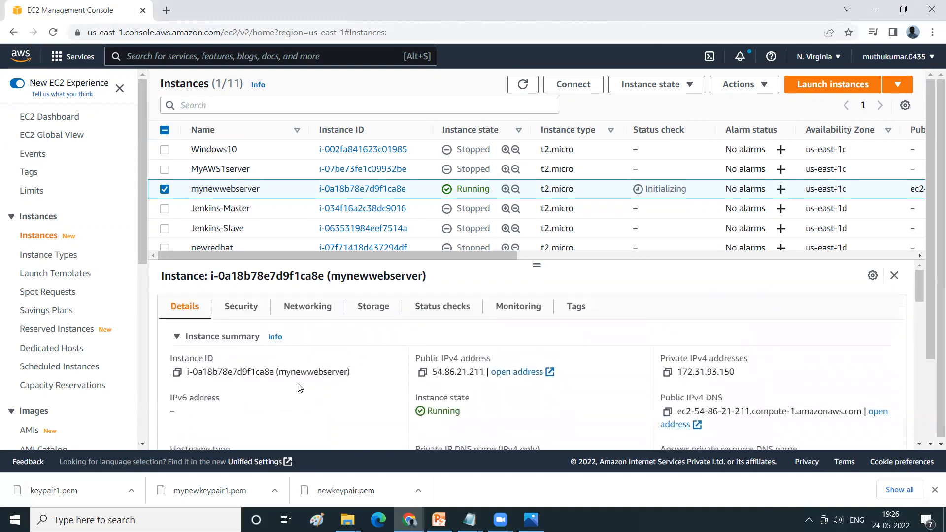
pyautogui.click(240, 307)
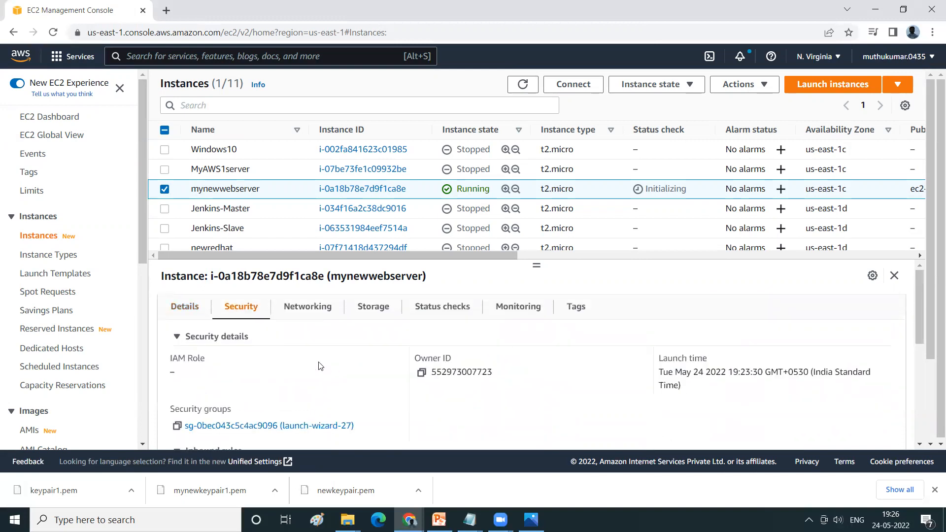
pyautogui.click(522, 85)
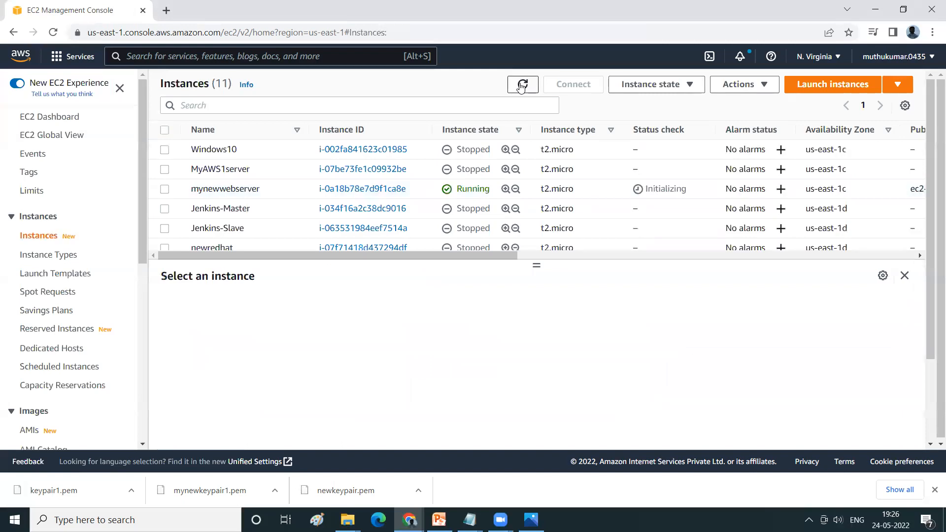
# Search the AWS services for IAM, open it, and show its roles
pyautogui.click(522, 85)
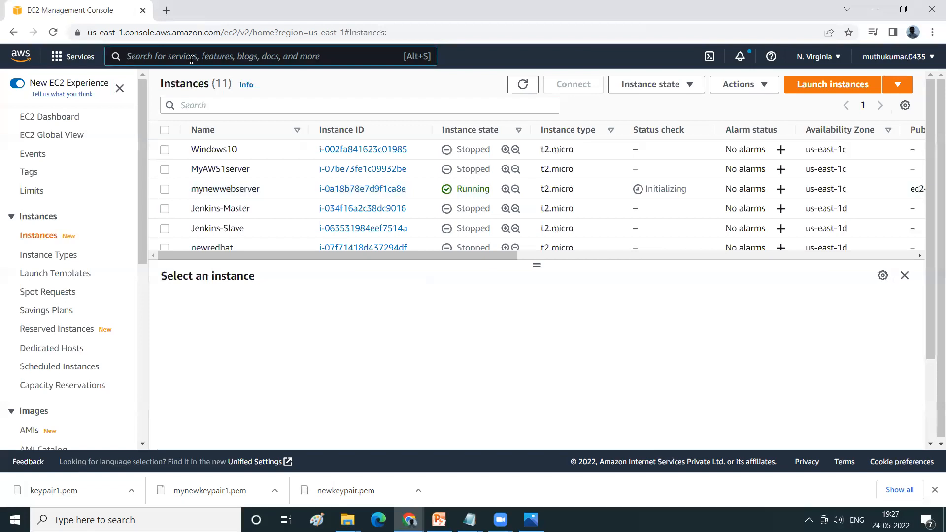
pyautogui.write('IAM')
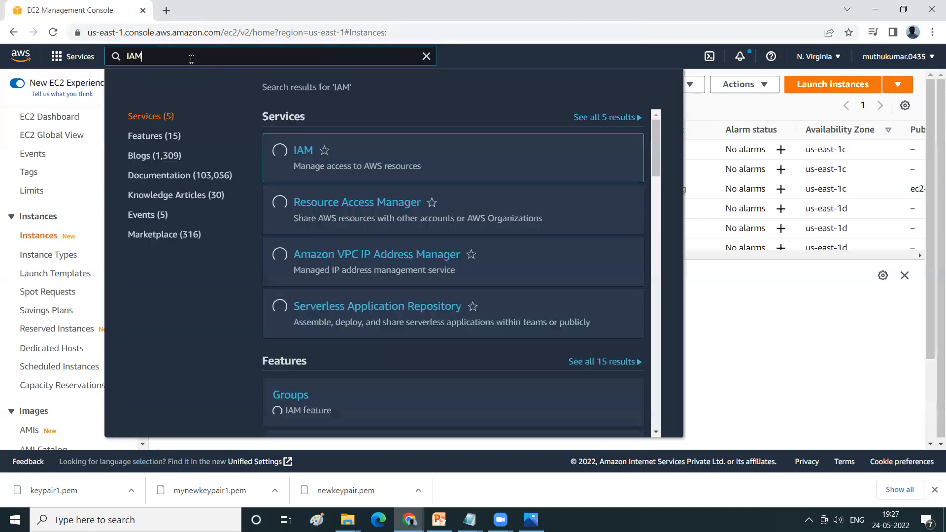
pyautogui.click(292, 153)
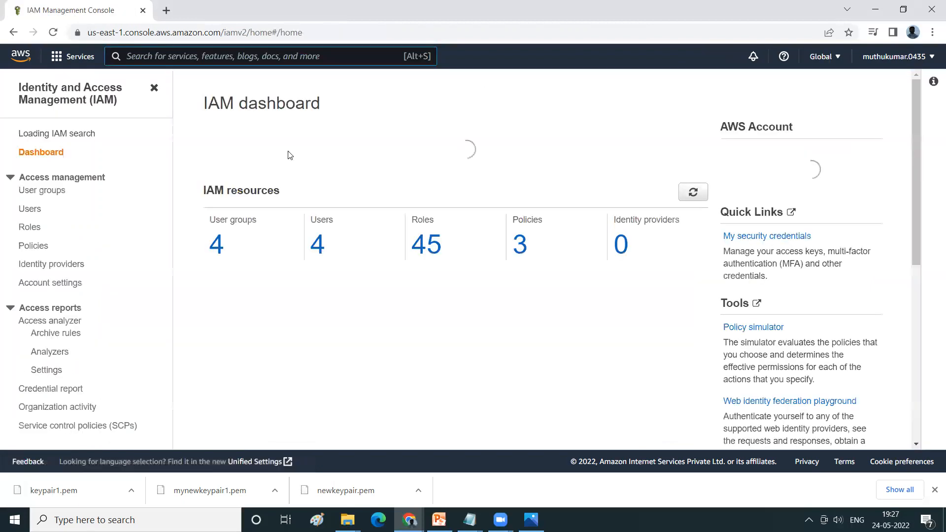
pyautogui.click(30, 235)
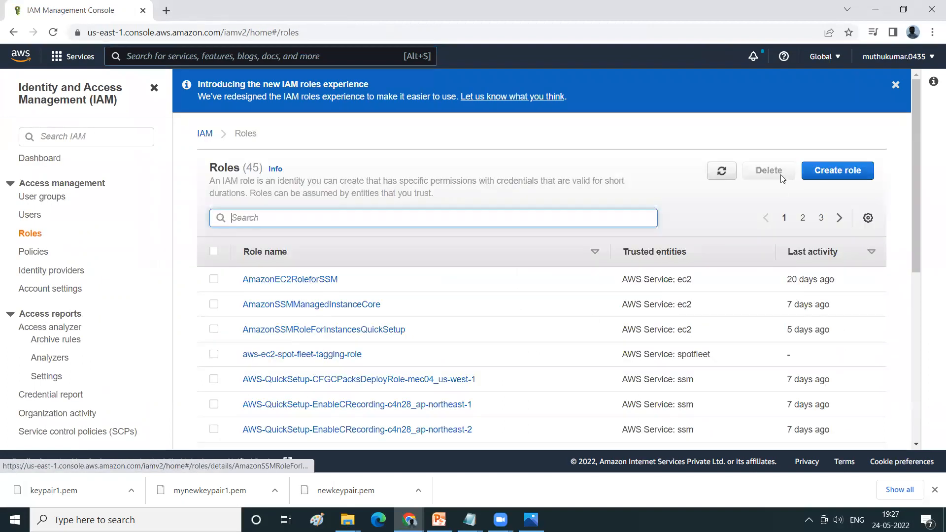
# Start a new role for the trusted entity type AWS service with the EC2 use case, and continue to its permissions
pyautogui.click(837, 171)
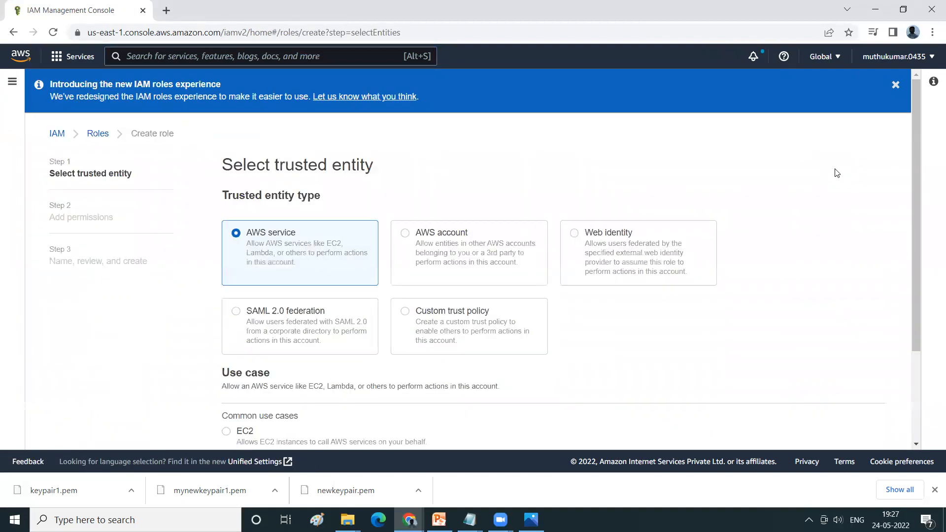
pyautogui.scroll(-3, 539, 279)
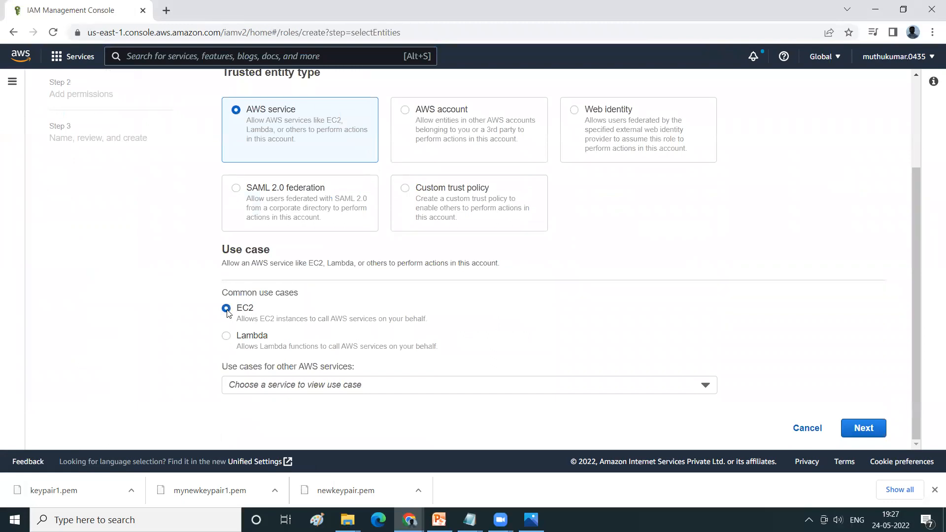
pyautogui.click(366, 384)
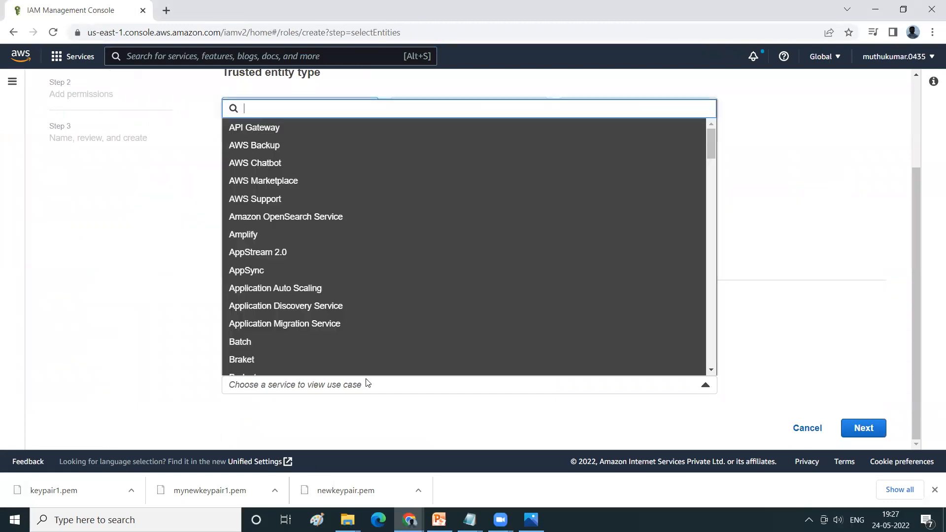
pyautogui.scroll(-10, 338, 315)
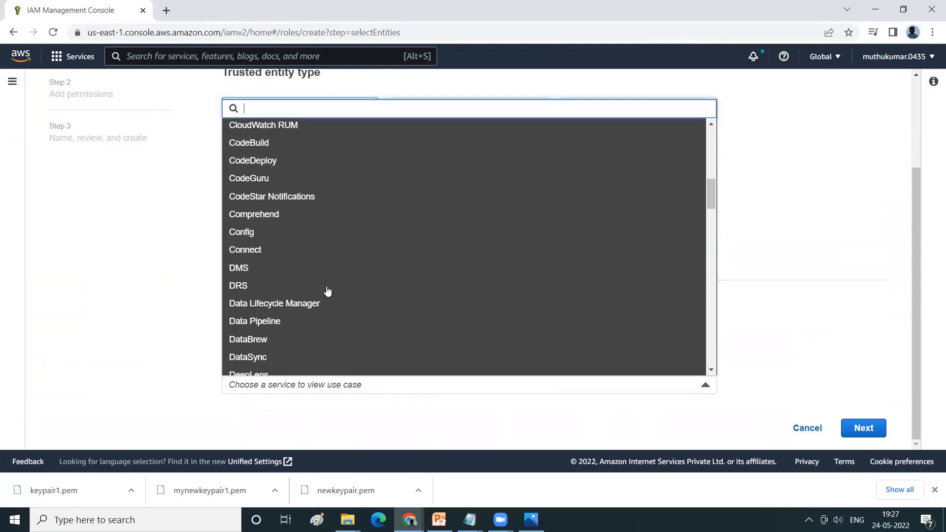
pyautogui.scroll(-2, 326, 292)
pyautogui.click(285, 303)
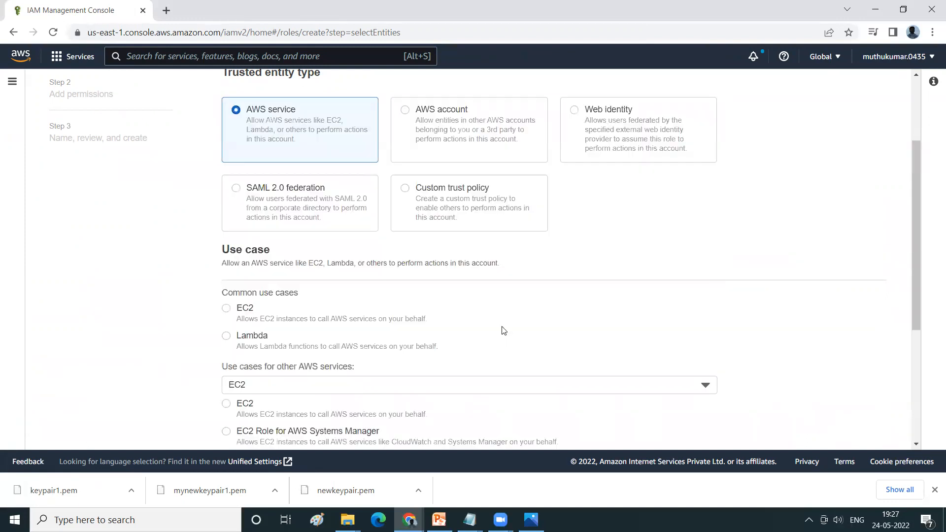
pyautogui.scroll(-3, 504, 330)
pyautogui.click(229, 280)
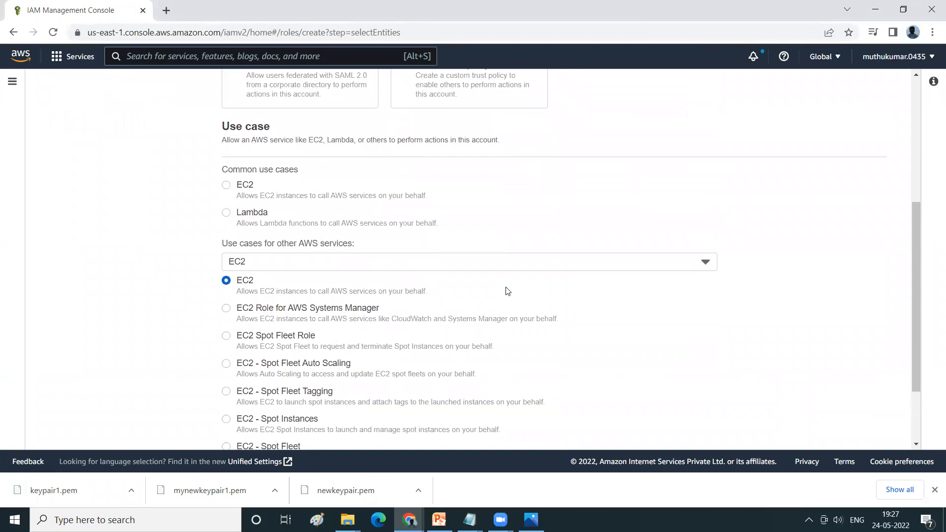
pyautogui.scroll(-2, 508, 291)
pyautogui.click(861, 426)
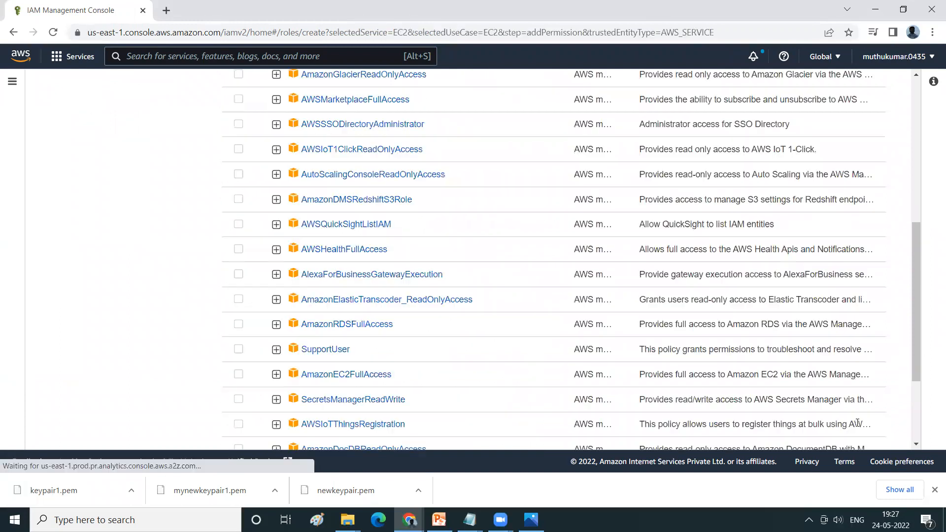
# Filter the permissions policies by IAMread and select the IAMReadOnlyAccess policy for the role
pyautogui.scroll(7, 477, 320)
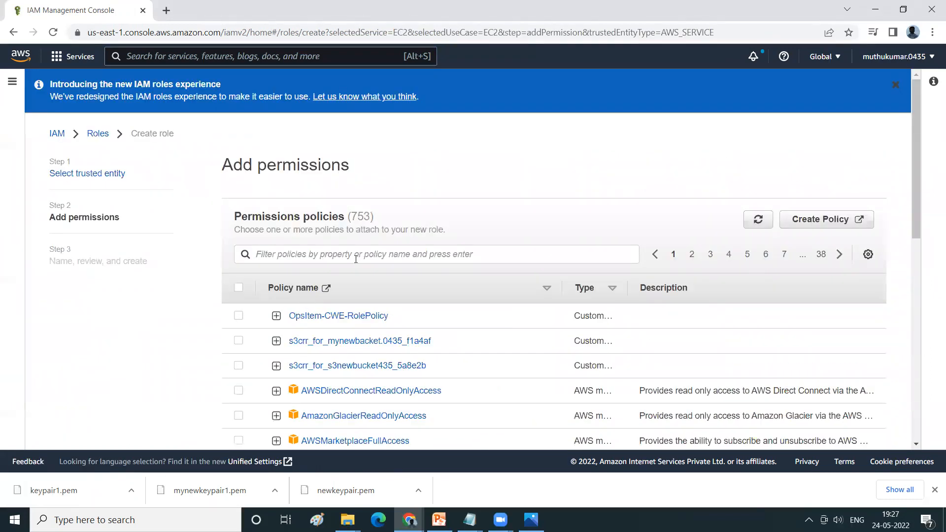
pyautogui.click(356, 255)
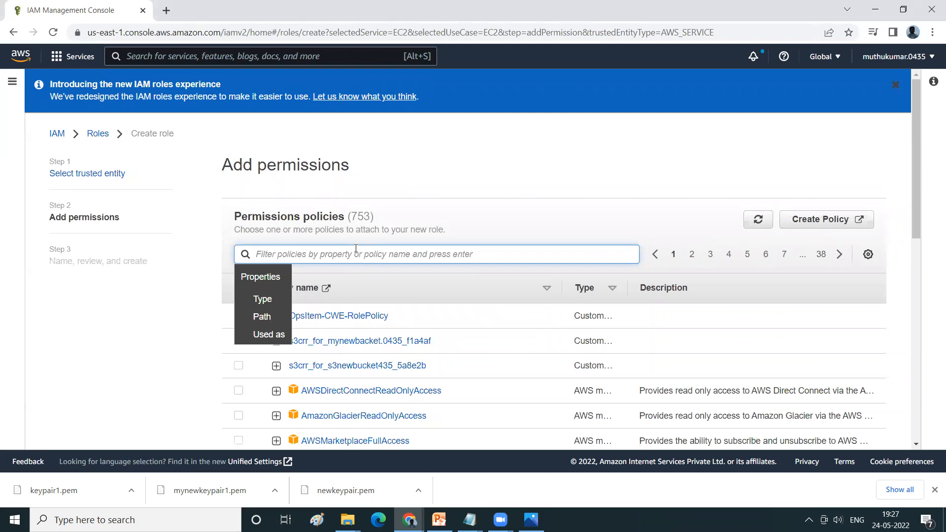
pyautogui.write('IAMrea')
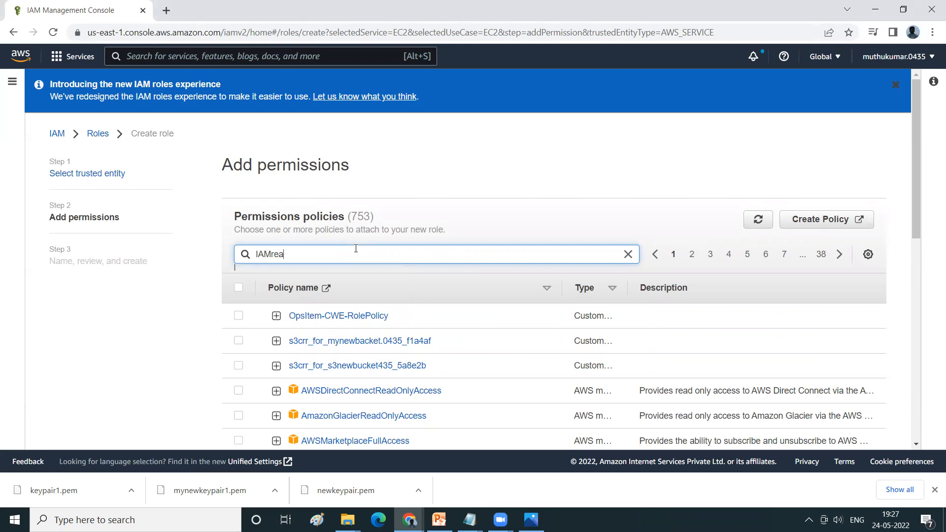
pyautogui.write('d')
pyautogui.press('Return')
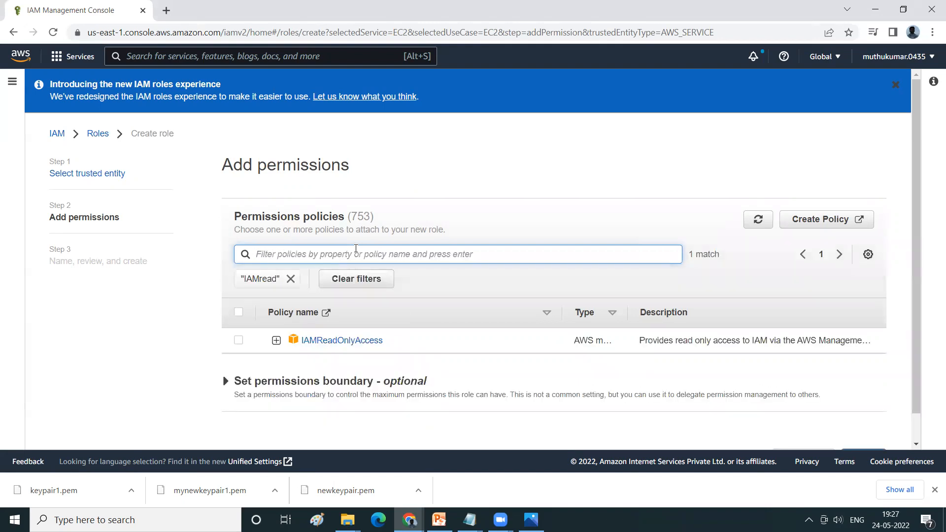
pyautogui.click(239, 341)
pyautogui.scroll(-1, 428, 338)
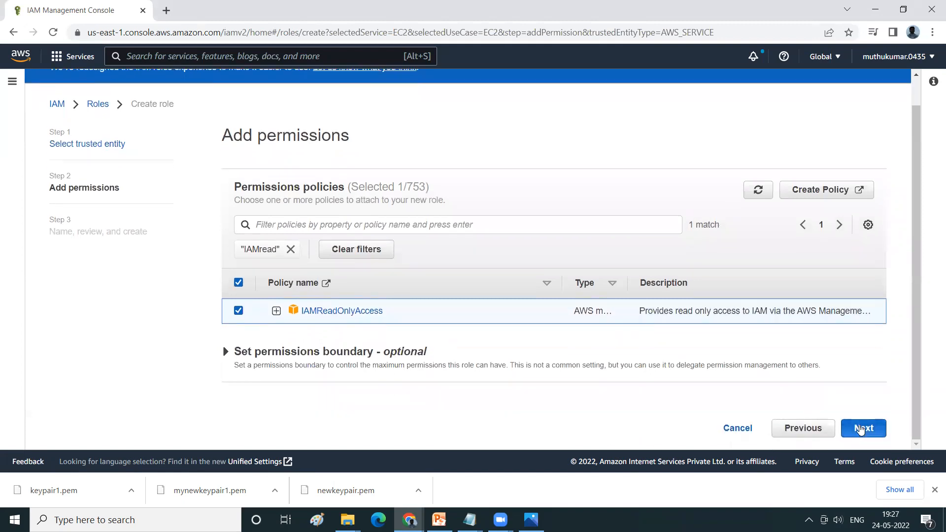
# Continue to the role's final review, name it IAMReadonlyaccess, and try to create it
pyautogui.click(862, 428)
pyautogui.click(357, 240)
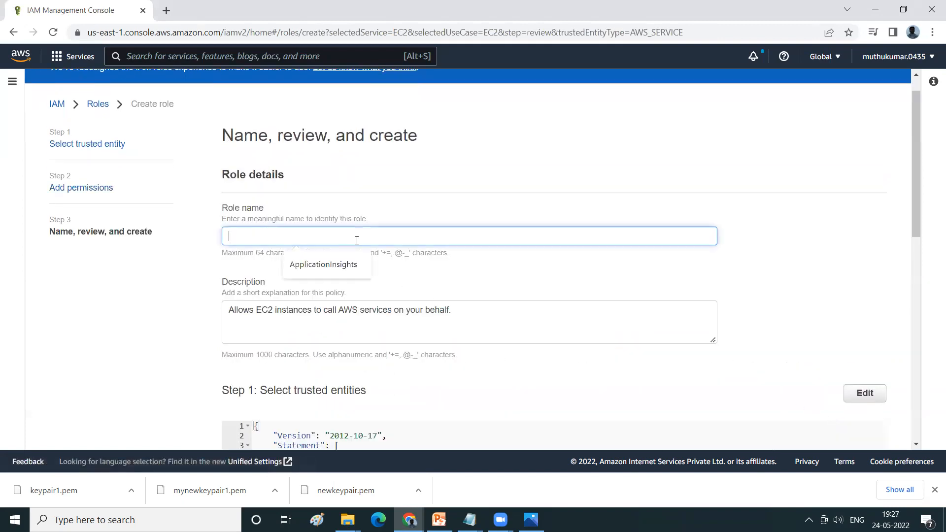
pyautogui.write('IAM ')
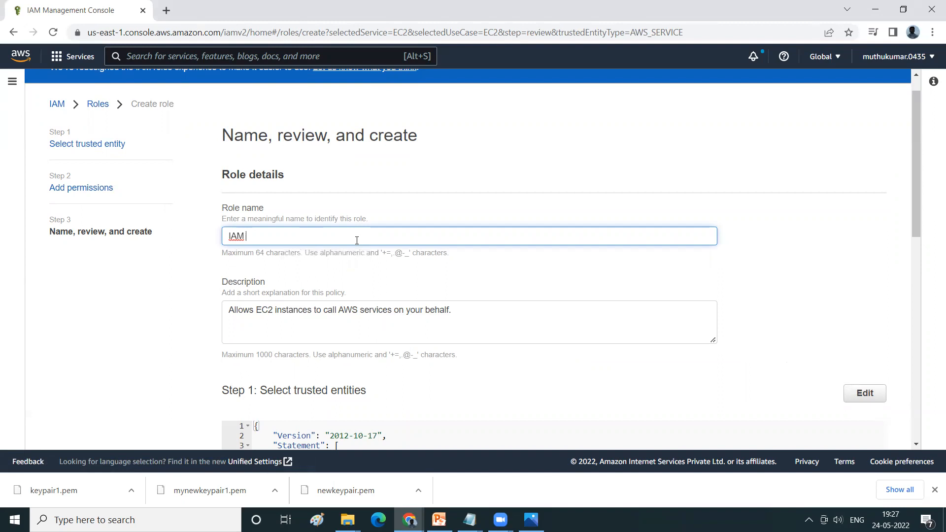
pyautogui.write('RE')
pyautogui.scroll(-10, 357, 240)
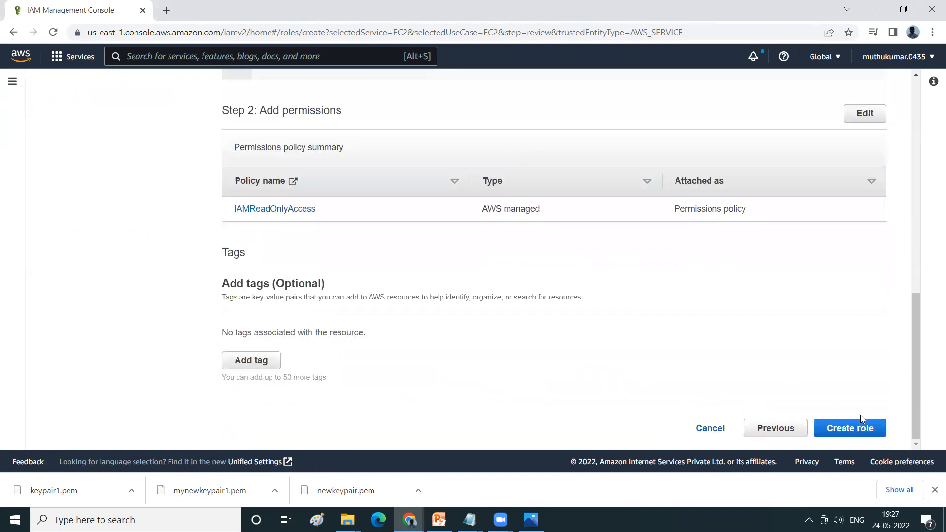
pyautogui.click(860, 422)
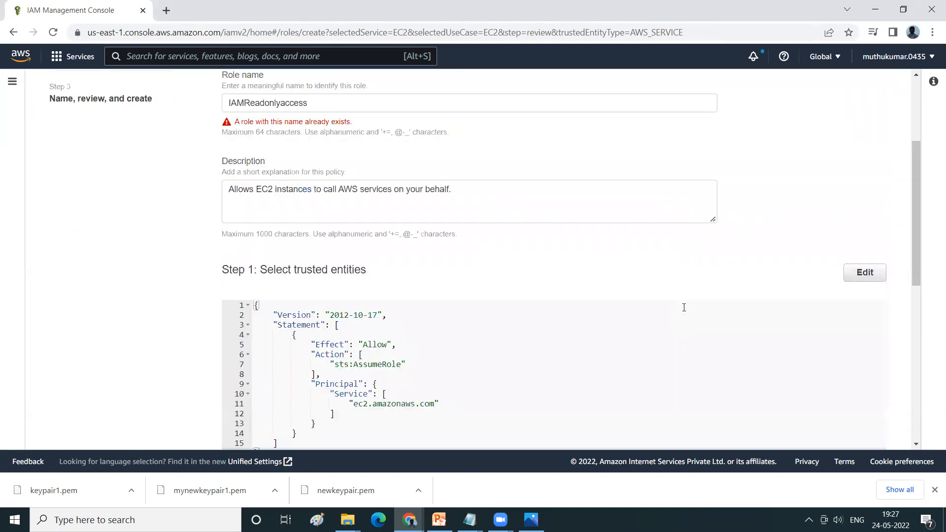
# Change the role name to IAMReadonlyaccess1, review its trusted entities and permissions, and create the role
pyautogui.scroll(3, 684, 307)
pyautogui.click(337, 228)
pyautogui.write('1')
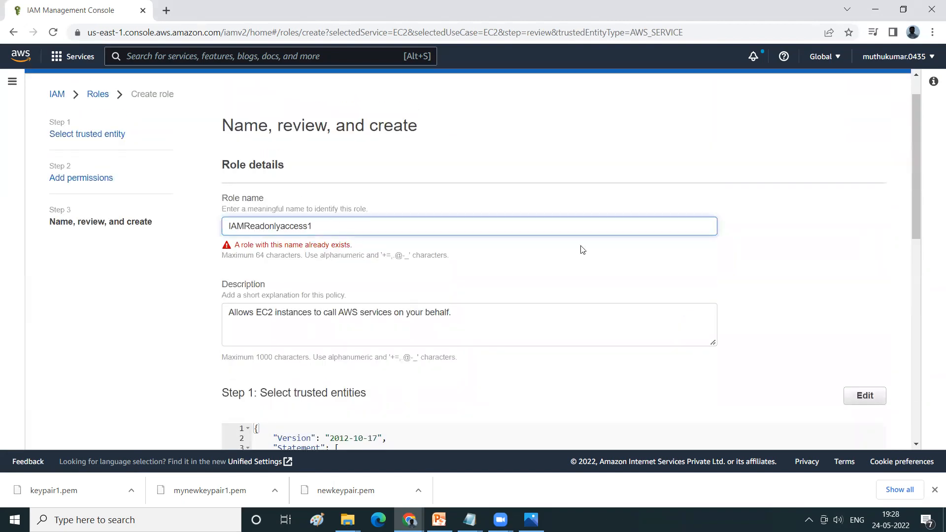
pyautogui.click(523, 252)
pyautogui.scroll(-8, 690, 330)
pyautogui.scroll(-3, 702, 362)
pyautogui.click(849, 427)
pyautogui.scroll(-6, 470, 355)
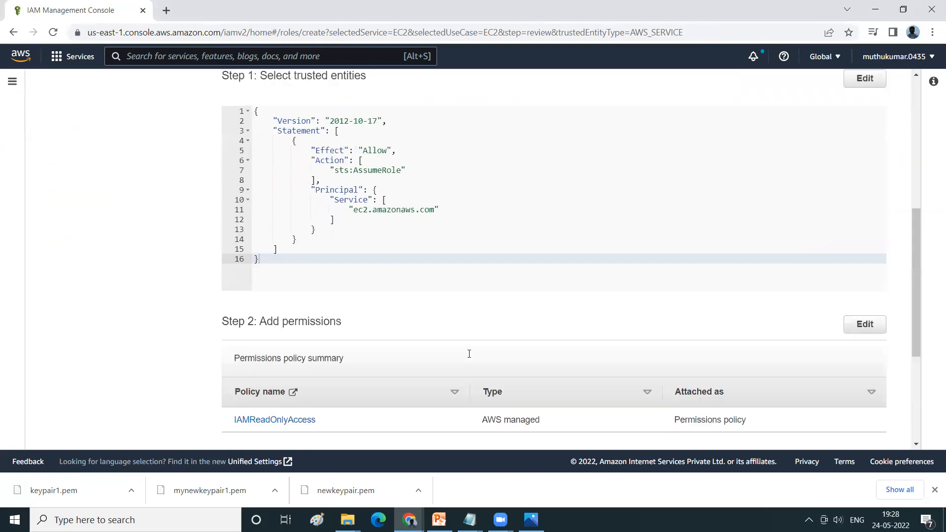
pyautogui.scroll(1, 759, 374)
pyautogui.scroll(4, 759, 374)
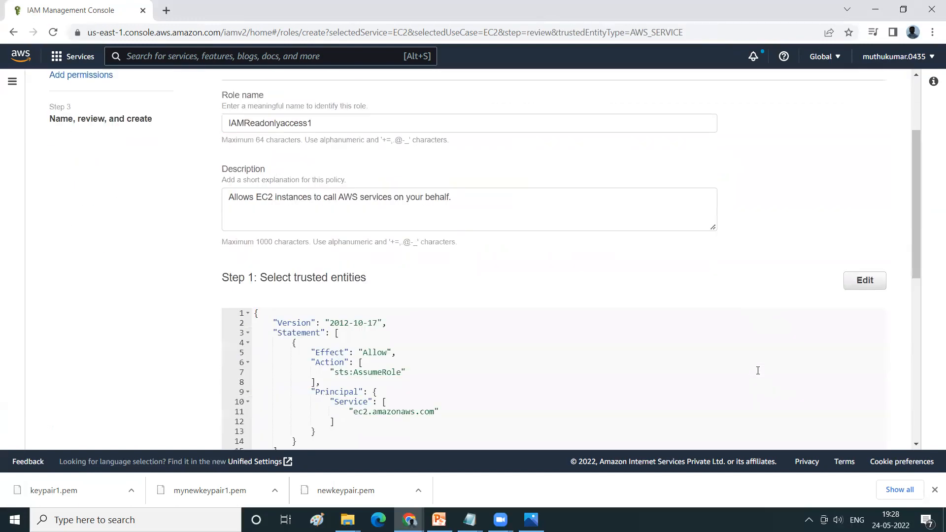
pyautogui.scroll(-8, 756, 374)
pyautogui.click(850, 427)
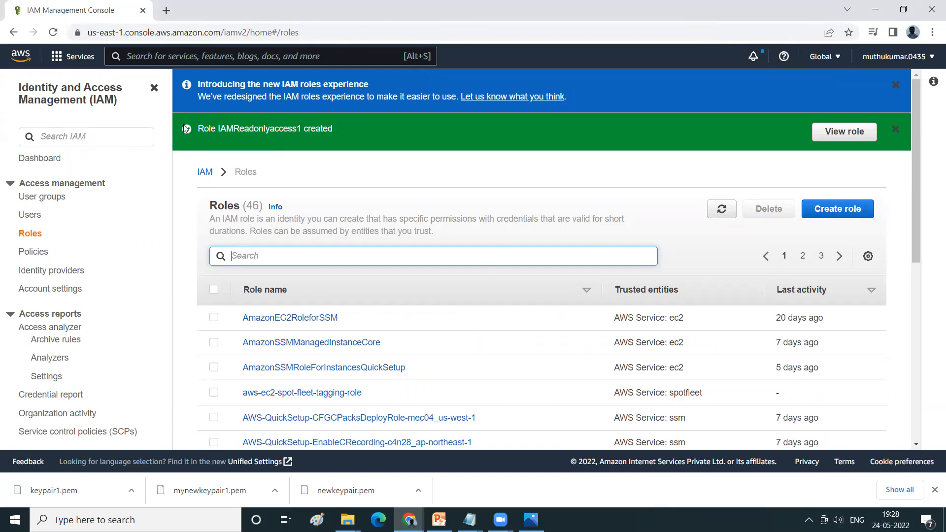
# Search the AWS services for EC2, open it, and list only the running instances
pyautogui.click(181, 52)
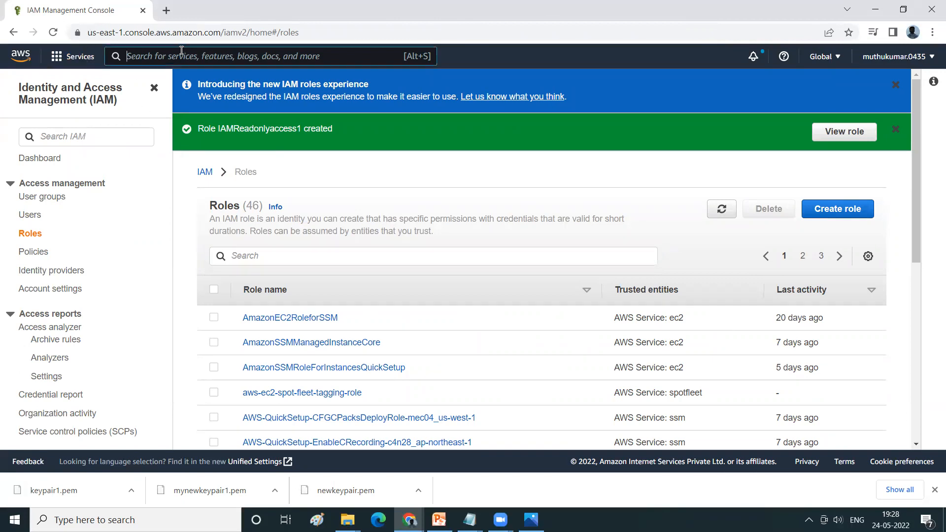
pyautogui.write('EC@')
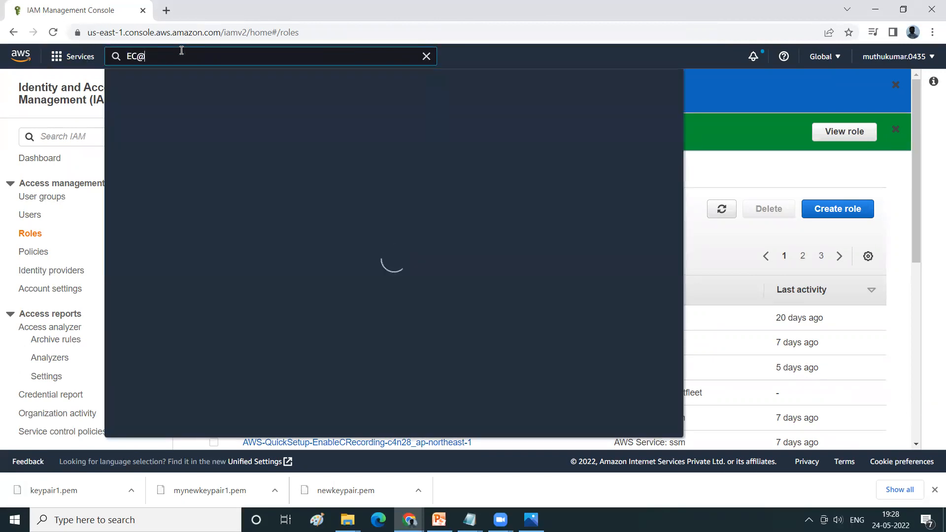
pyautogui.press('BackSpace')
pyautogui.write('2')
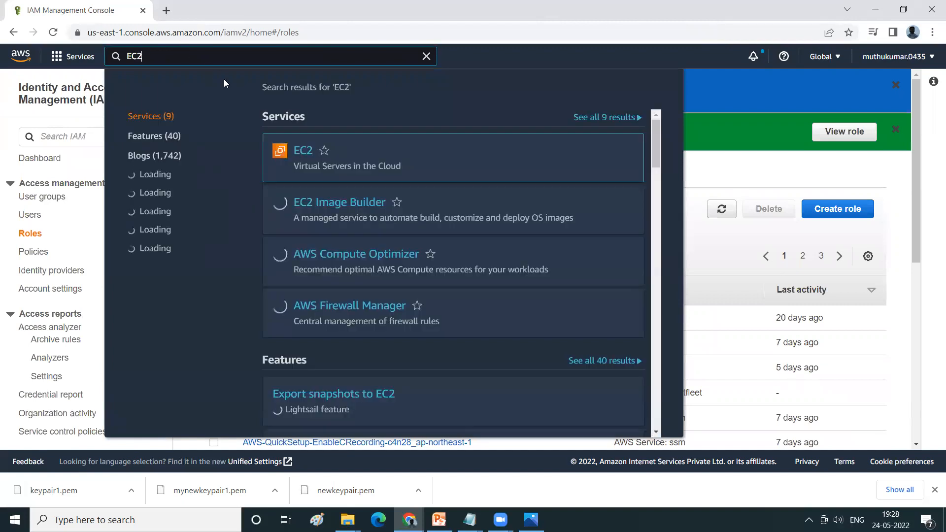
pyautogui.click(304, 152)
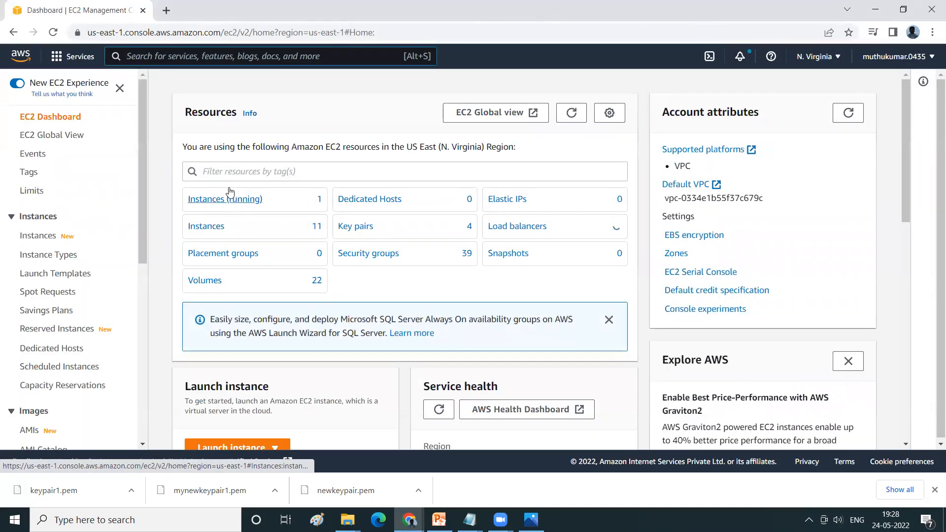
pyautogui.click(229, 199)
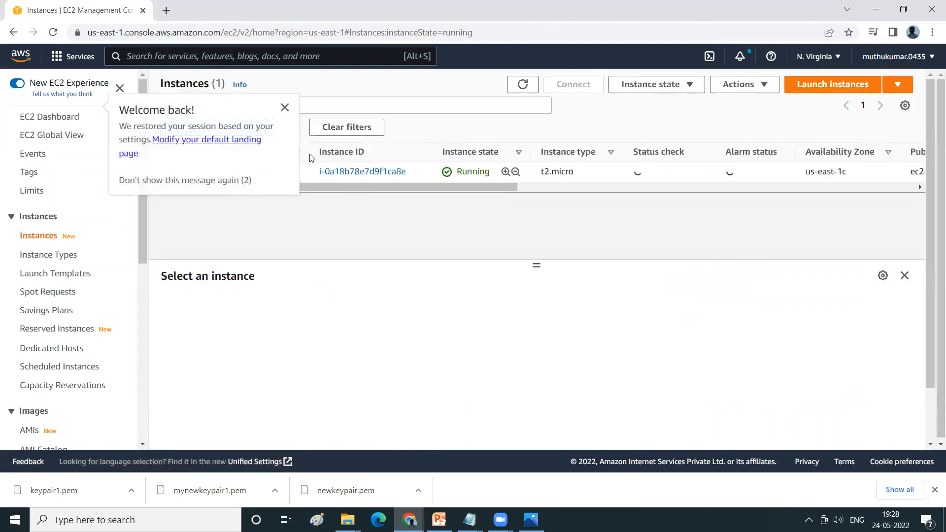
pyautogui.click(284, 105)
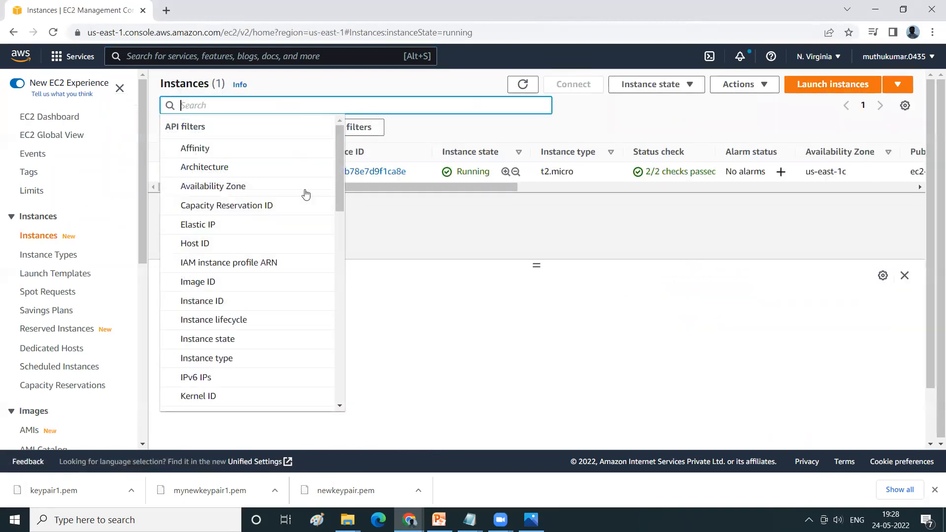
pyautogui.click(488, 118)
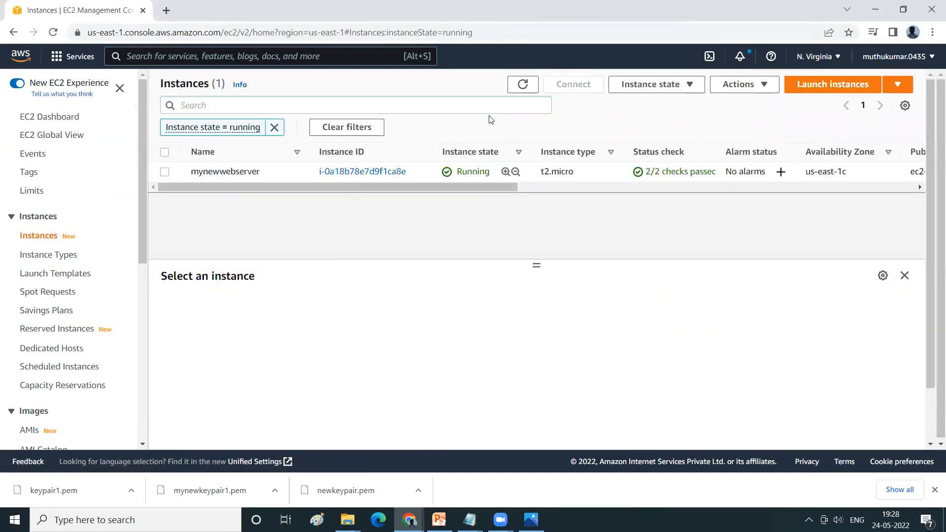
# Select the mynewwebserver instance, look over its summary, and bring up its connection options
pyautogui.click(165, 172)
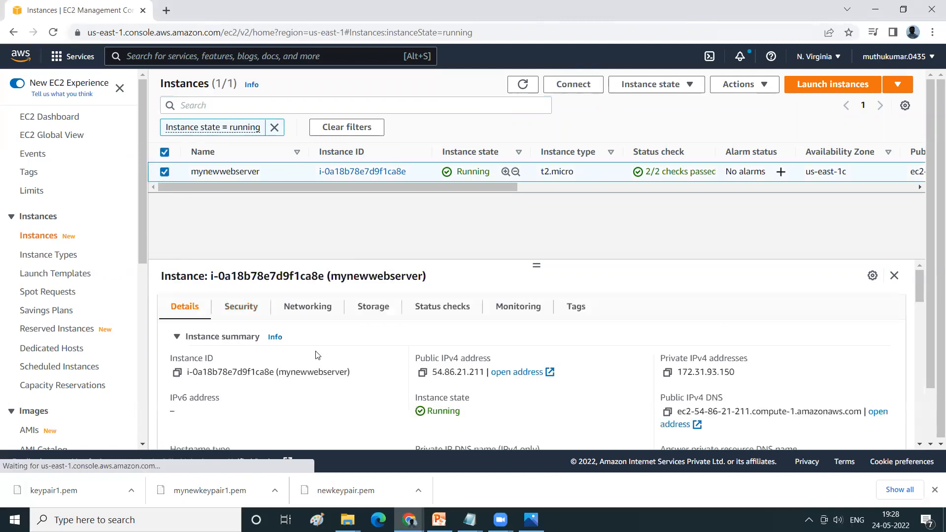
pyautogui.scroll(-1, 339, 373)
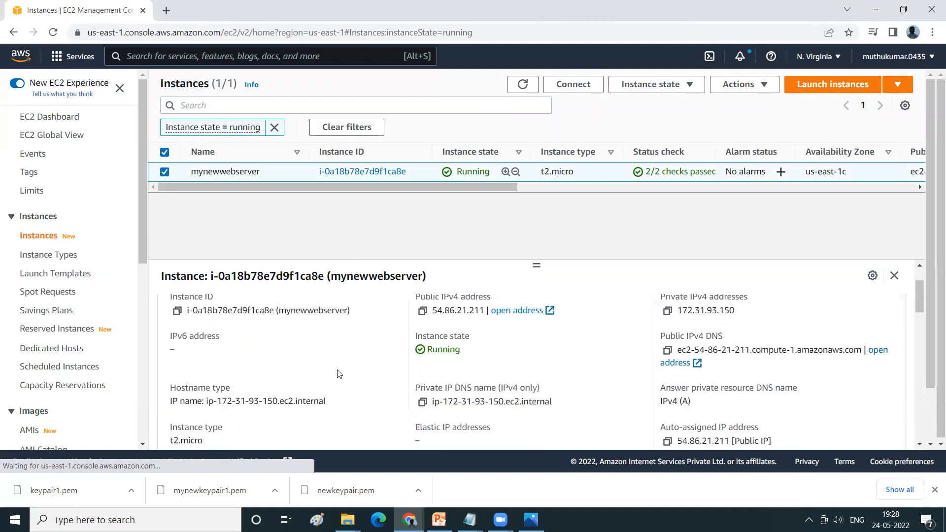
pyautogui.scroll(1, 339, 373)
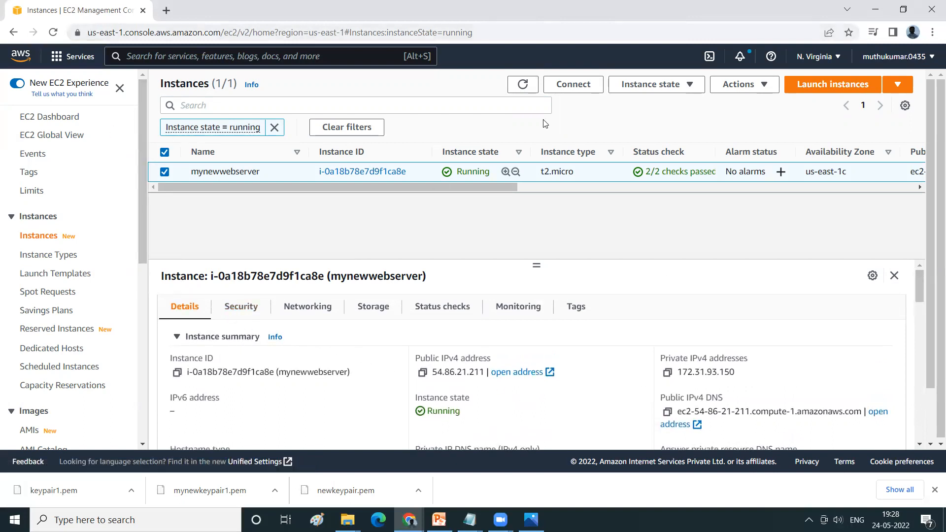
pyautogui.click(570, 89)
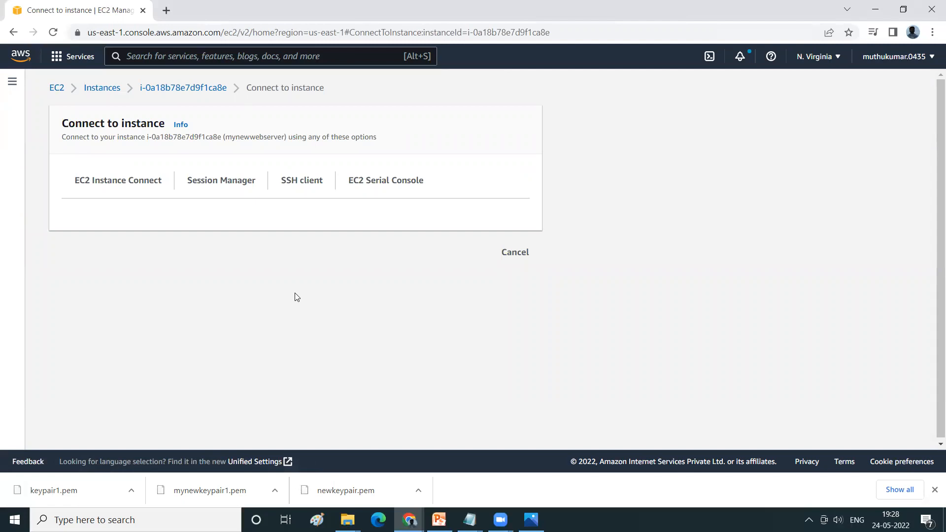
pyautogui.click(105, 90)
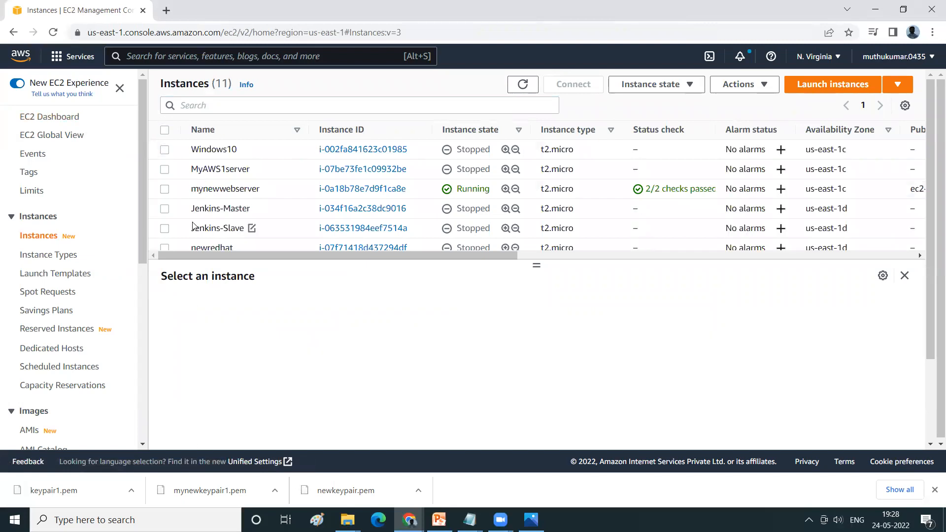
pyautogui.click(165, 188)
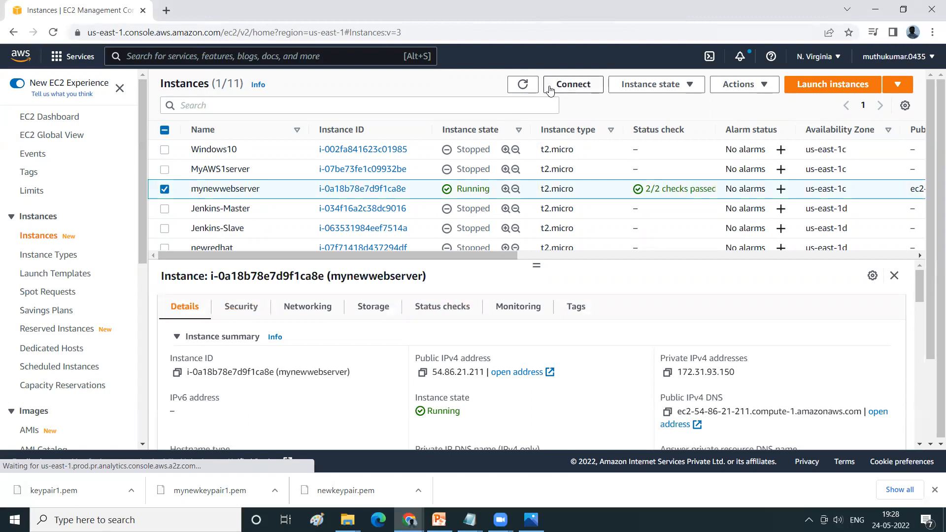
pyautogui.click(551, 89)
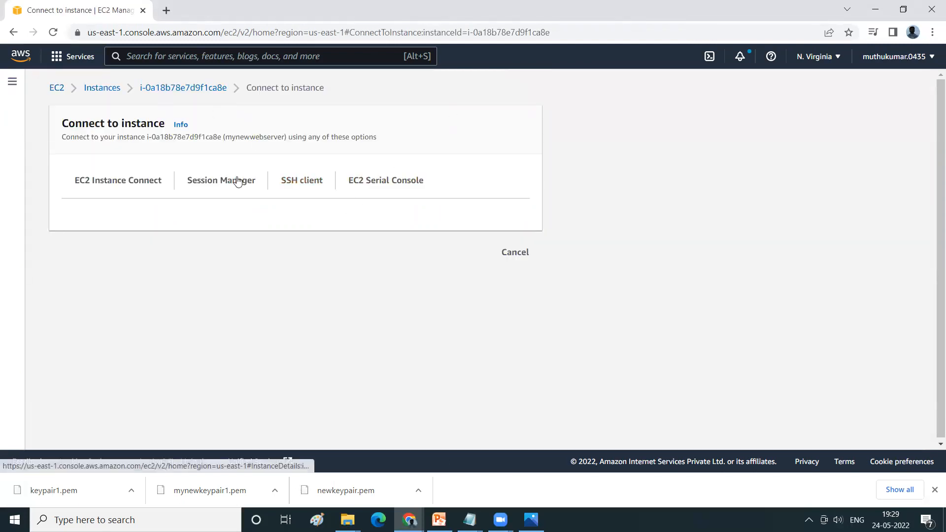
# Examine the EC2 Instance Connect, Session Manager, SSH client and EC2 Serial Console connection methods for mynewwebserver
pyautogui.click(124, 188)
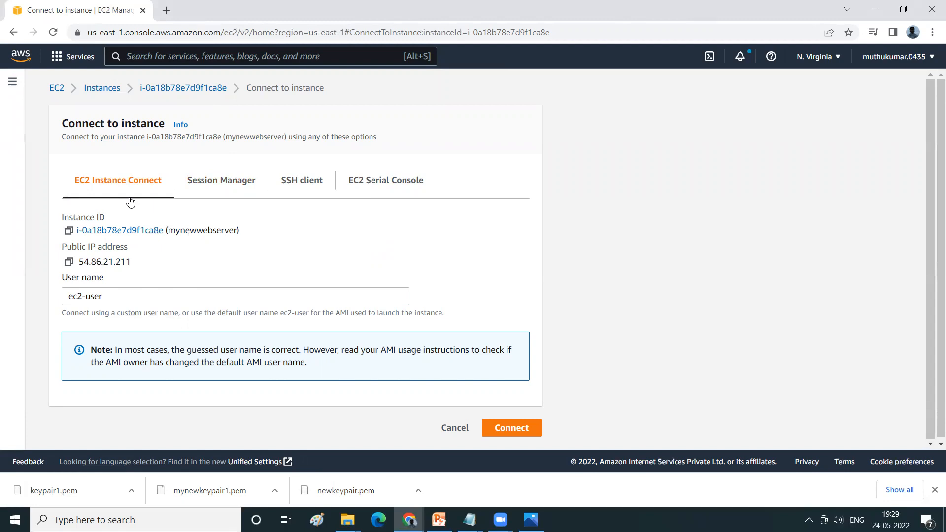
pyautogui.click(228, 194)
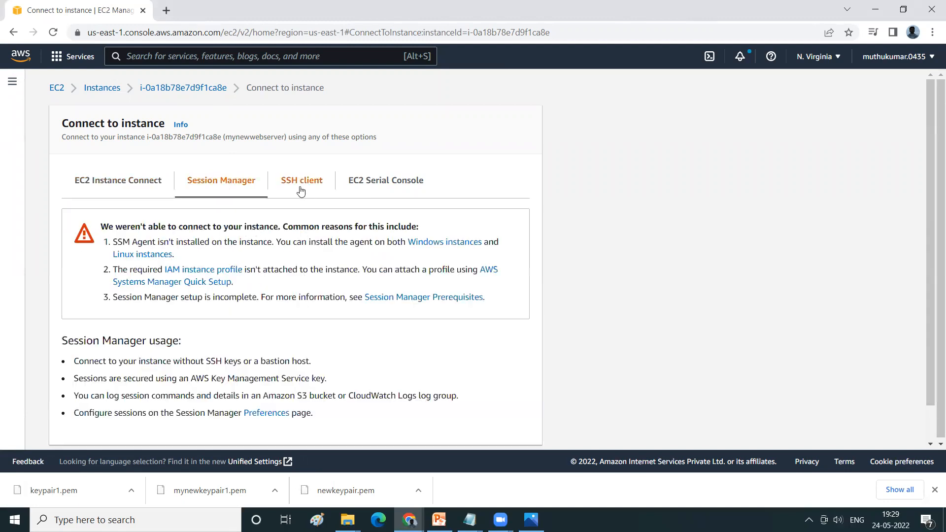
pyautogui.click(302, 188)
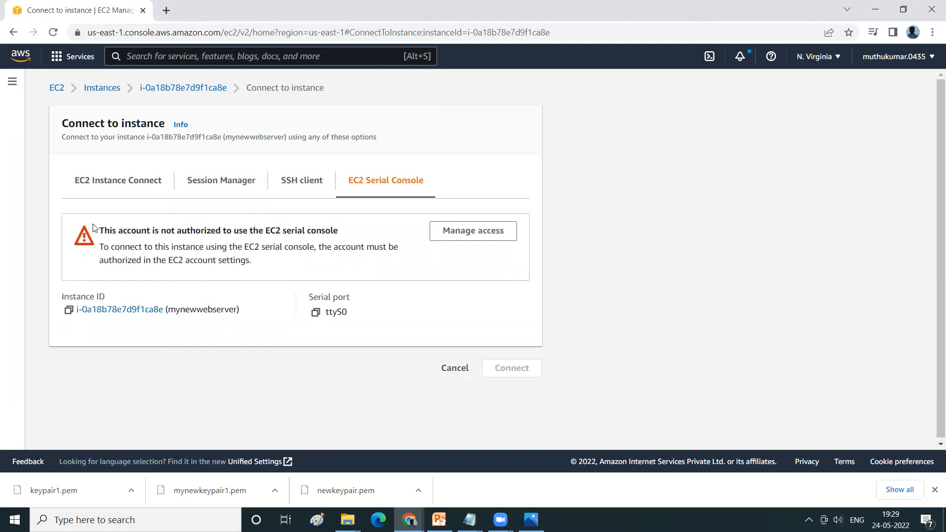
pyautogui.click(104, 189)
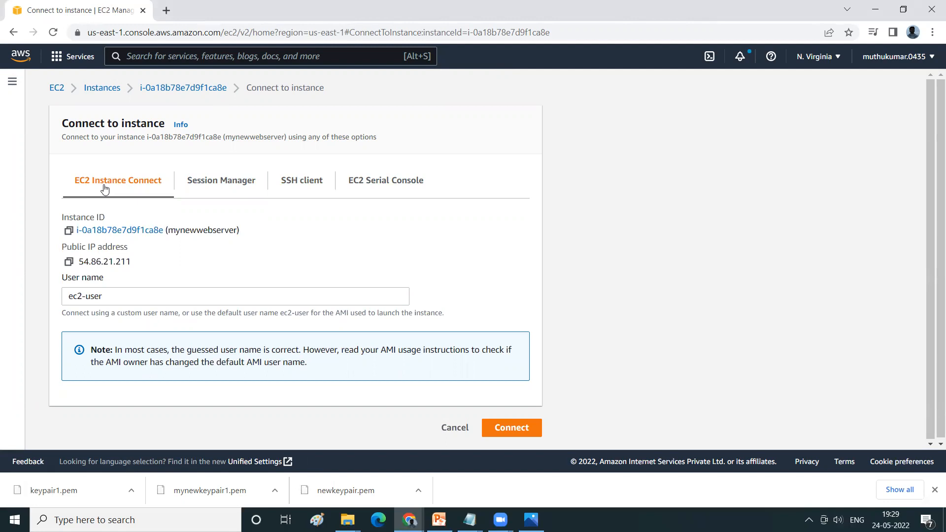
pyautogui.click(319, 179)
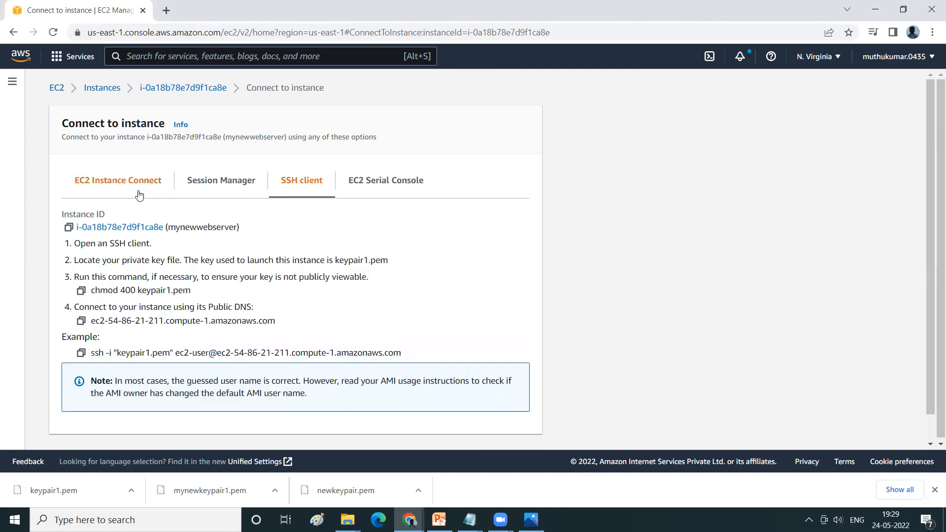
# Connect to mynewwebserver through EC2 Instance Connect with the default user name ec2-user
pyautogui.click(123, 182)
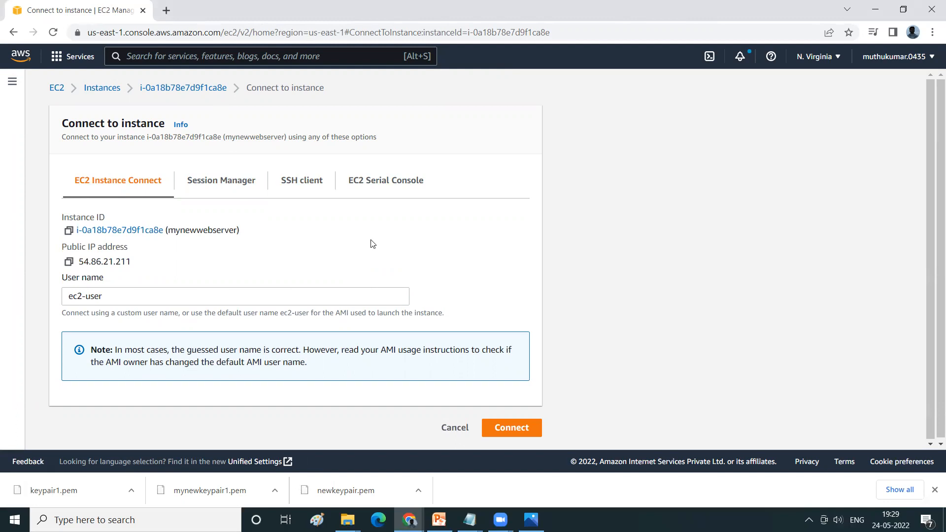
pyautogui.click(525, 433)
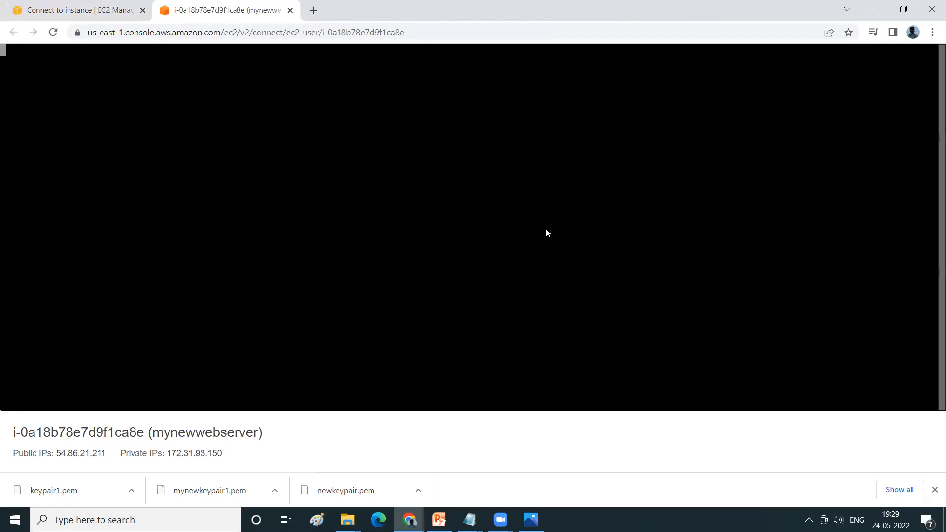
# Return to the EC2 instances list, select mynewwebserver, and copy its public IPv4 address
pyautogui.click(72, 11)
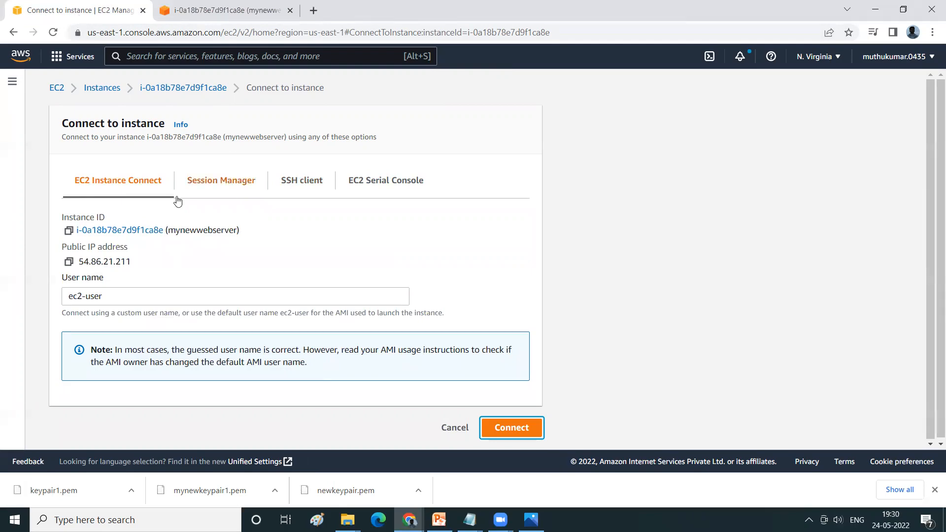
pyautogui.click(97, 90)
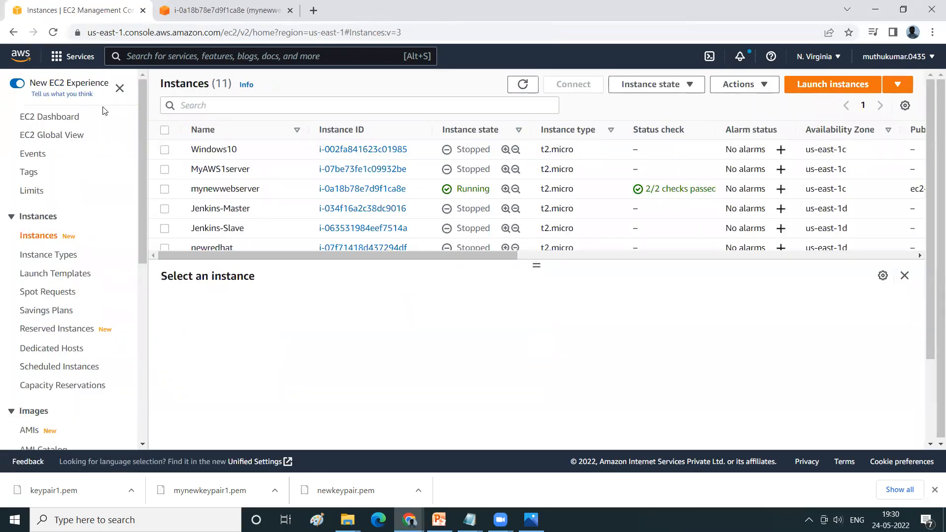
pyautogui.click(164, 190)
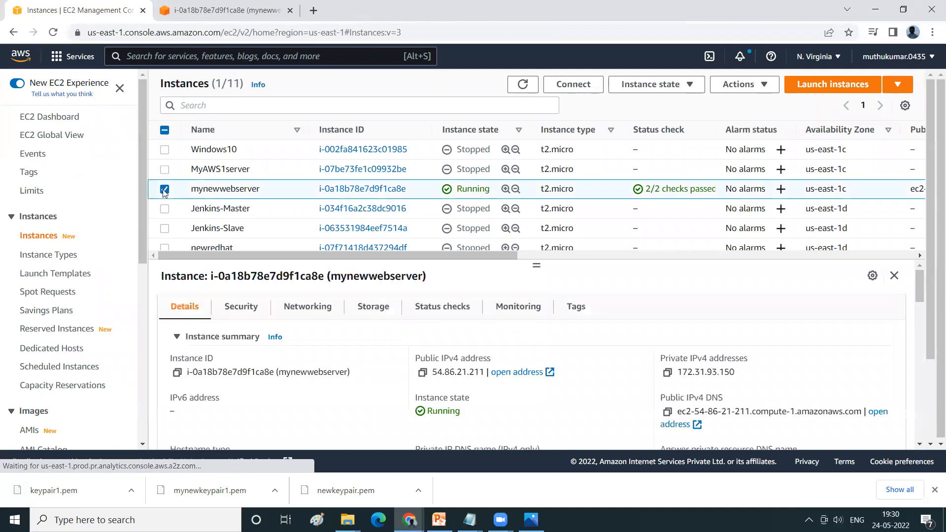
pyautogui.click(423, 372)
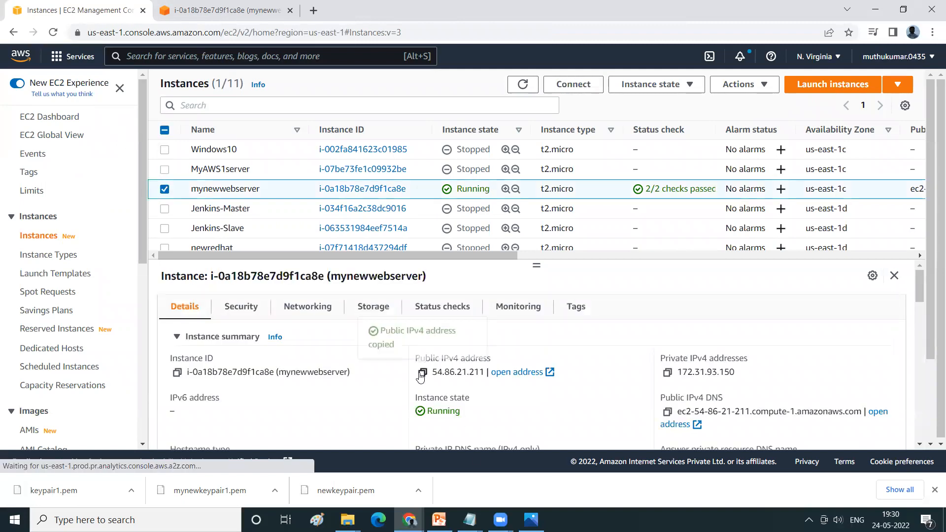
# Load 54.86.21.211 in a new browser tab and compare the page's host name with the instance's private IPv4 address
pyautogui.hotkey('ctrl', 't')
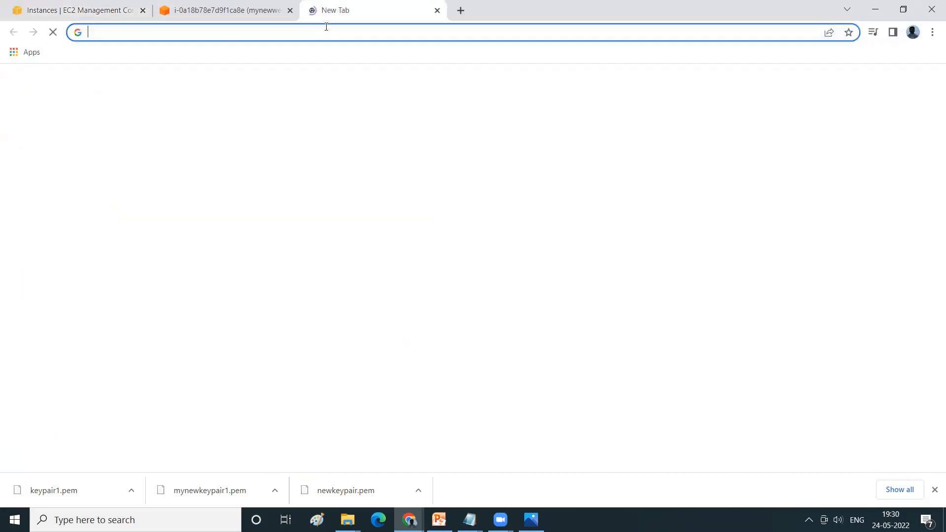
pyautogui.click(326, 27)
pyautogui.hotkey('ctrl', 'v')
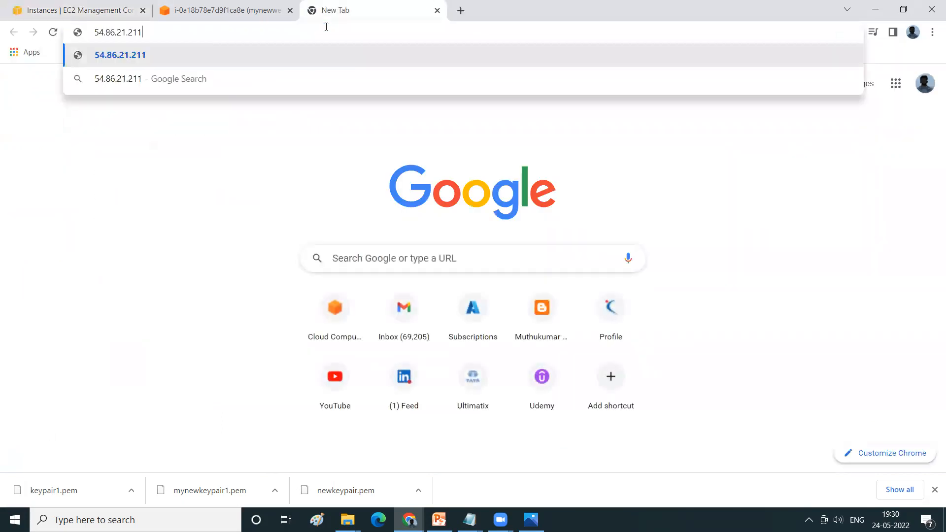
pyautogui.press('Return')
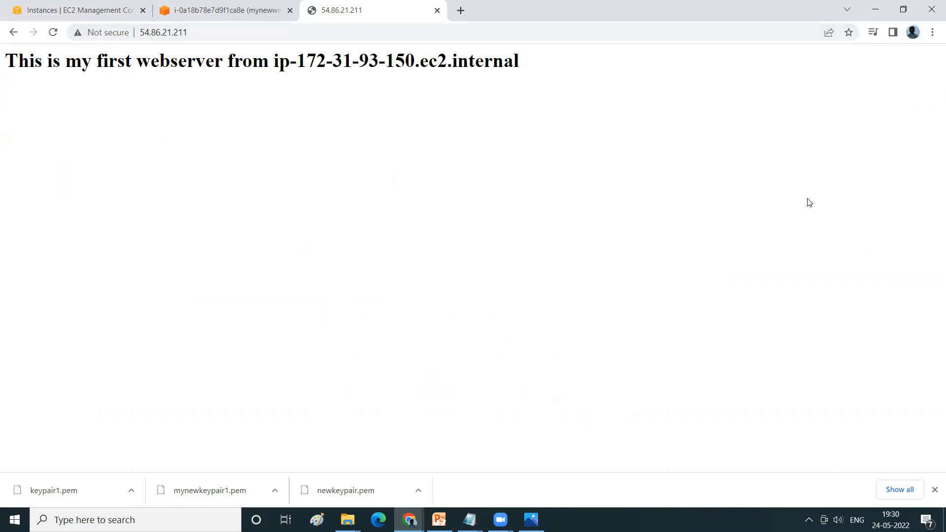
pyautogui.click(68, 8)
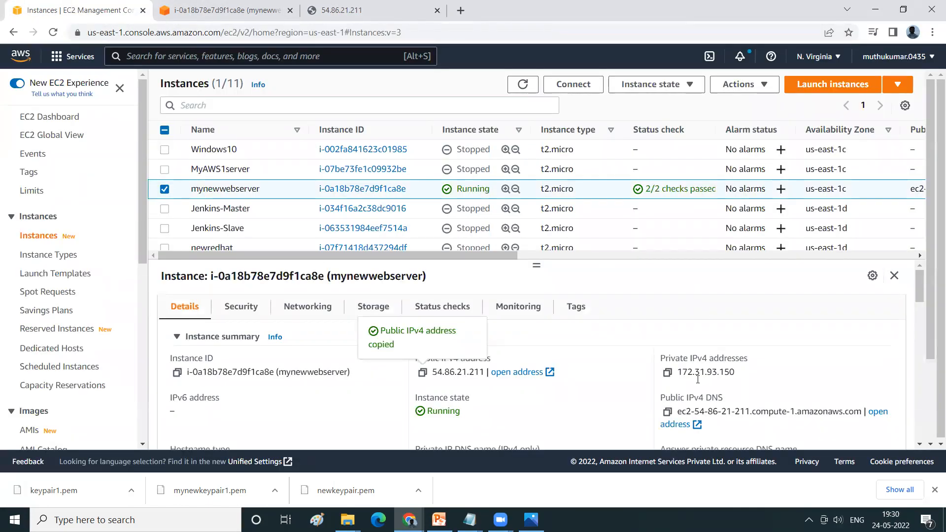
pyautogui.click(341, 8)
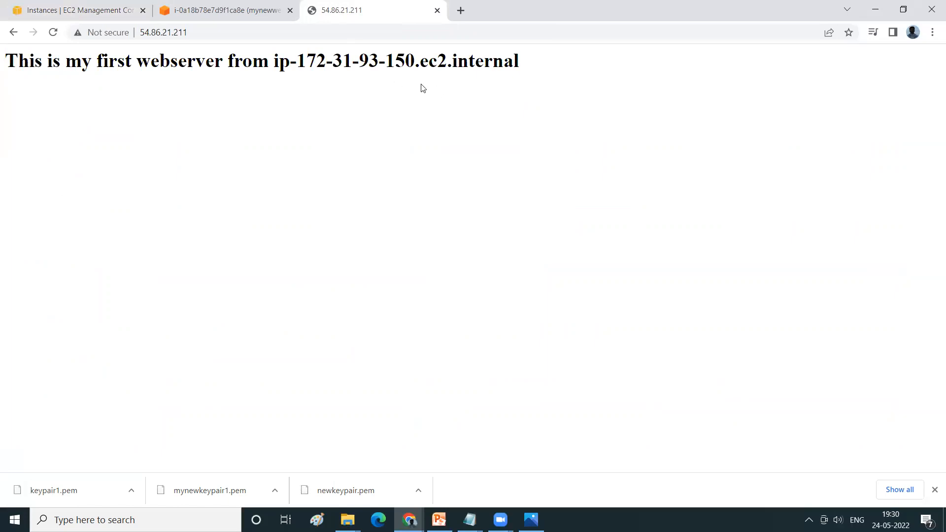
# Examine the inbound rules in mynewwebserver's security details, especially the port 80 rule
pyautogui.click(45, 10)
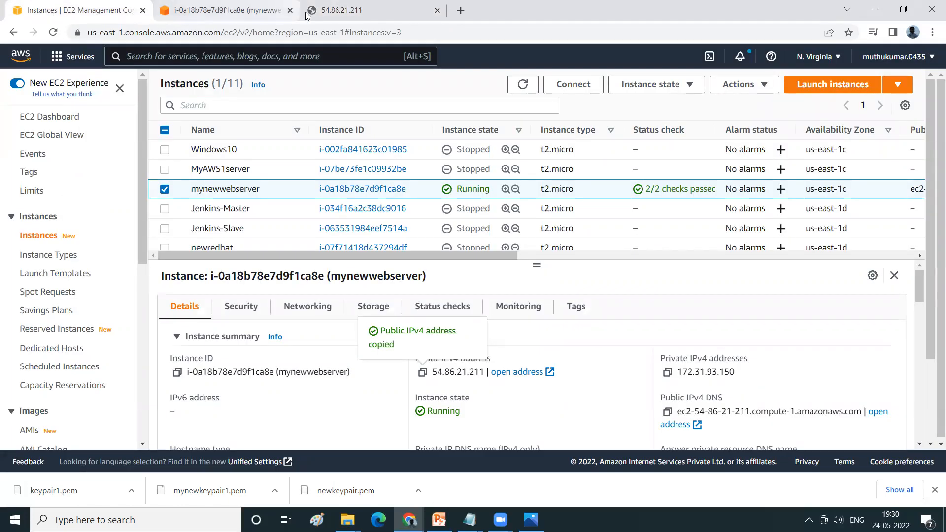
pyautogui.click(241, 306)
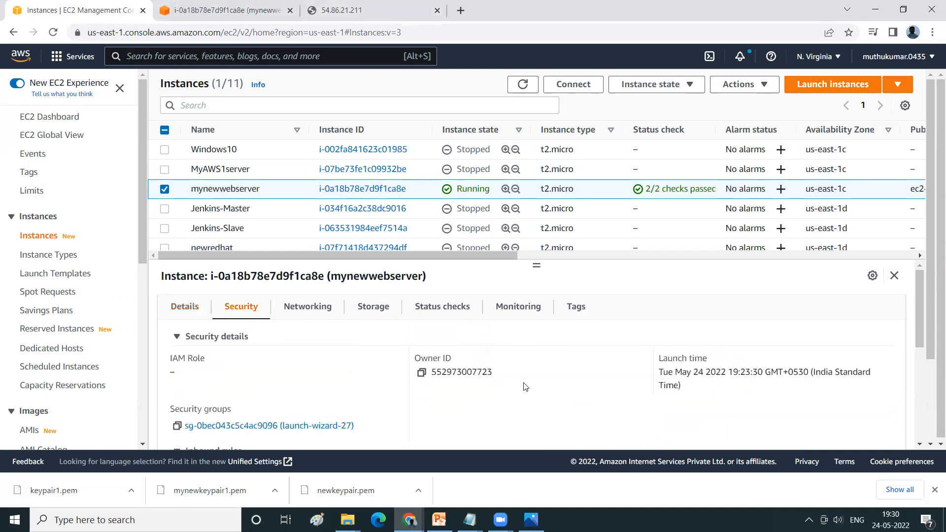
pyautogui.scroll(-3, 526, 387)
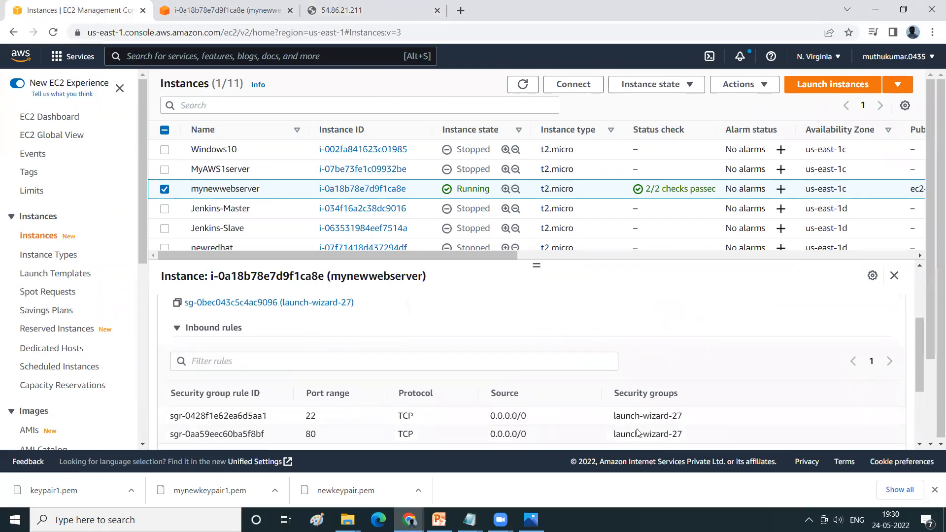
pyautogui.scroll(-1, 453, 409)
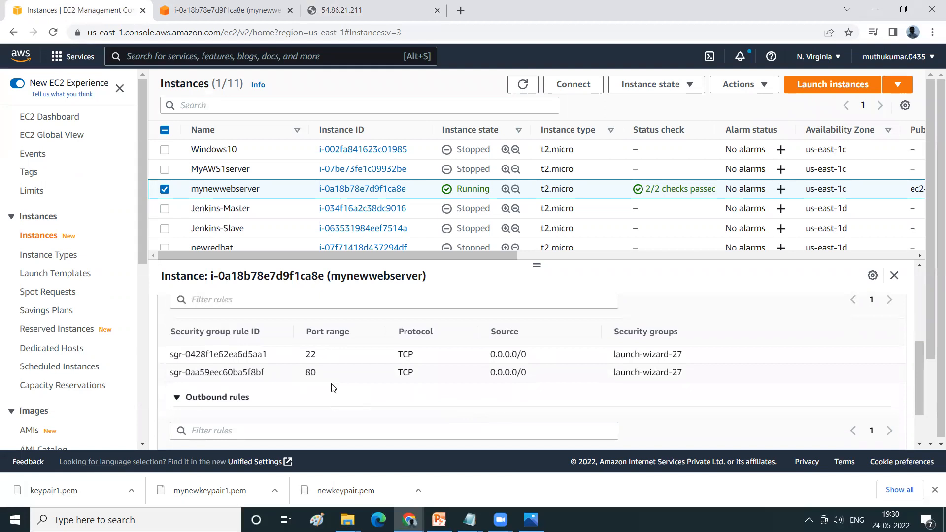
pyautogui.doubleClick(310, 372)
pyautogui.scroll(3, 330, 400)
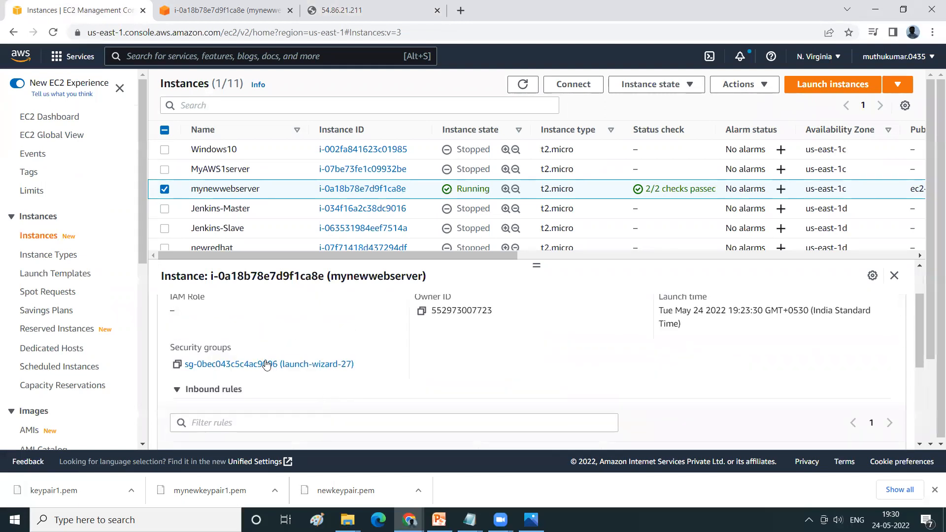
# Delete the HTTP port 80 inbound rule from the launch-wizard-27 security group and save the rules
pyautogui.click(370, 365)
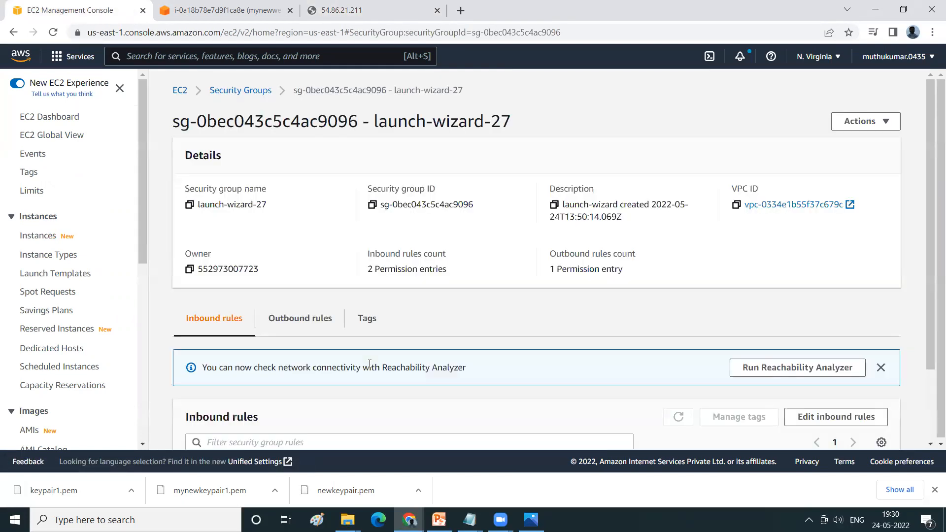
pyautogui.scroll(-2, 424, 333)
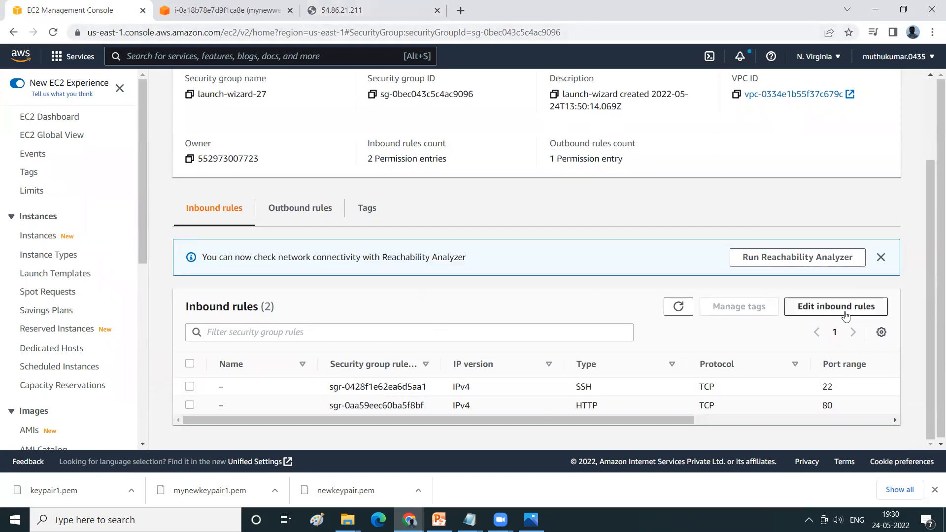
pyautogui.click(190, 405)
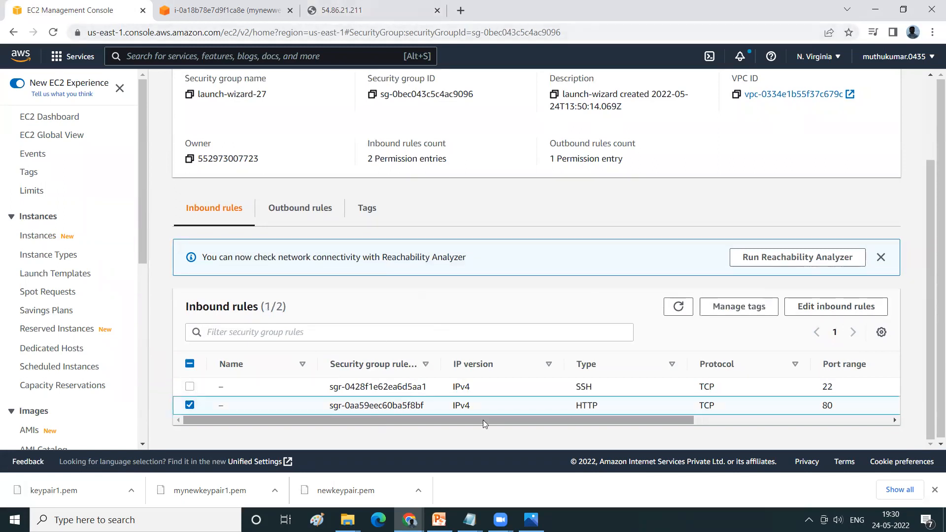
pyautogui.click(868, 306)
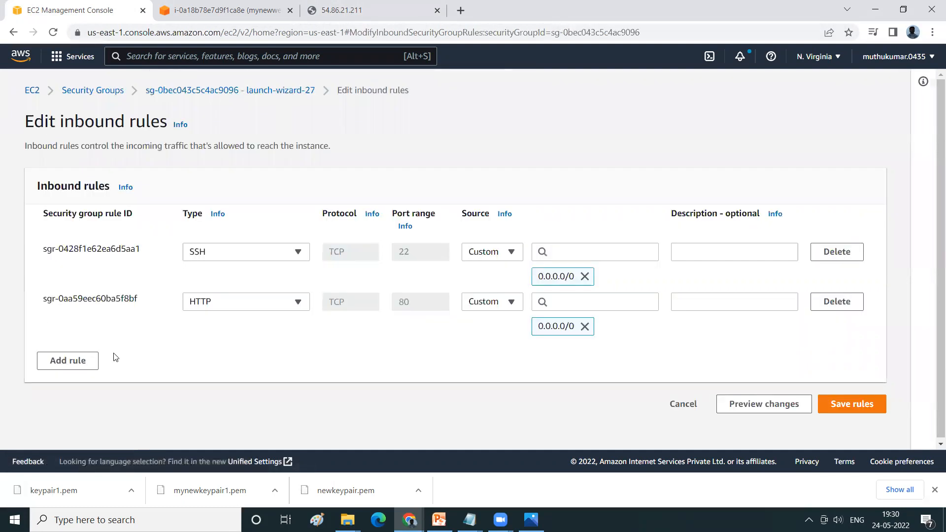
pyautogui.click(824, 304)
pyautogui.click(827, 351)
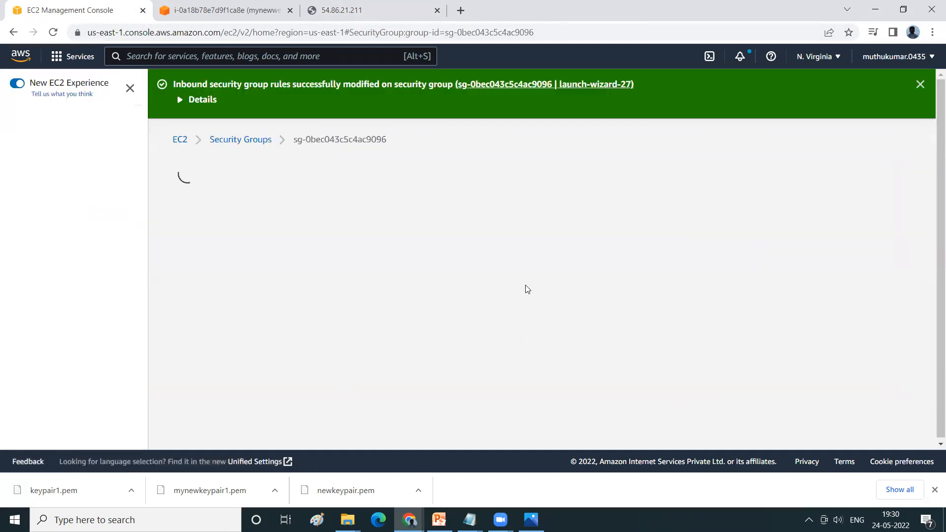
# Reload the web server page at 54.86.21.211 to test access without the HTTP rule
pyautogui.click(331, 10)
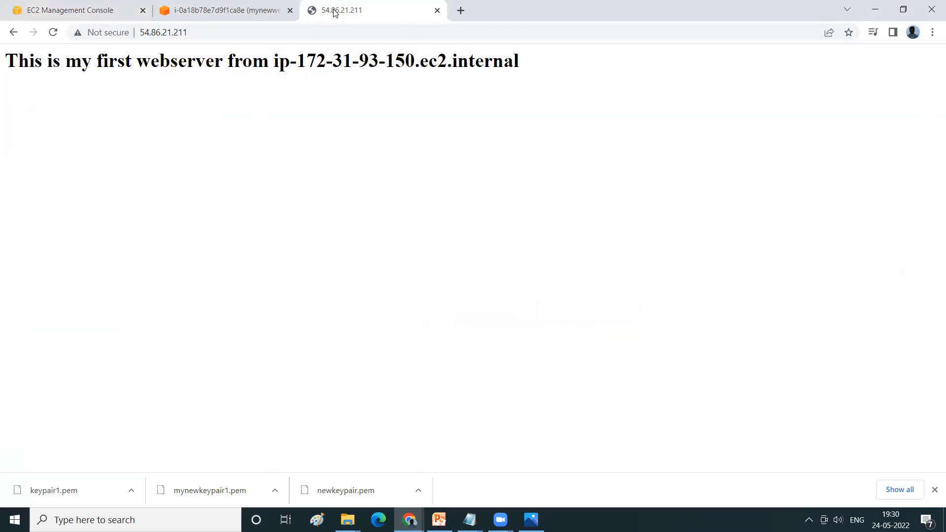
pyautogui.click(54, 34)
pyautogui.click(207, 33)
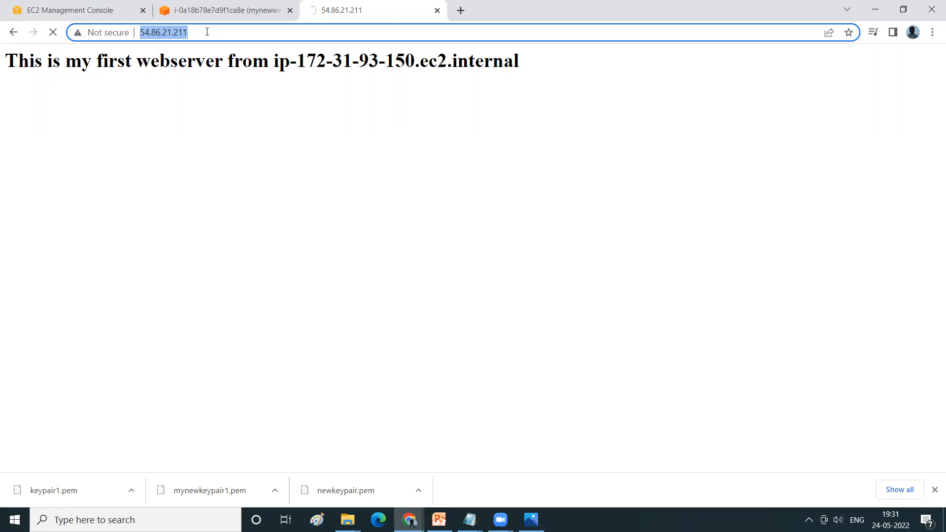
# Add an HTTP inbound rule with custom source 0.0.0.0/0 to the launch-wizard-27 security group and save the rules
pyautogui.click(63, 10)
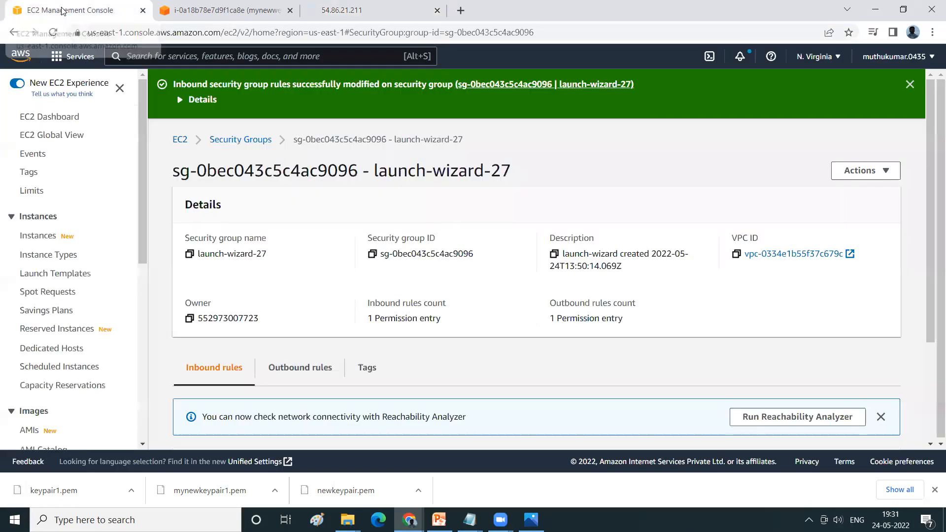
pyautogui.scroll(-4, 486, 328)
pyautogui.click(848, 326)
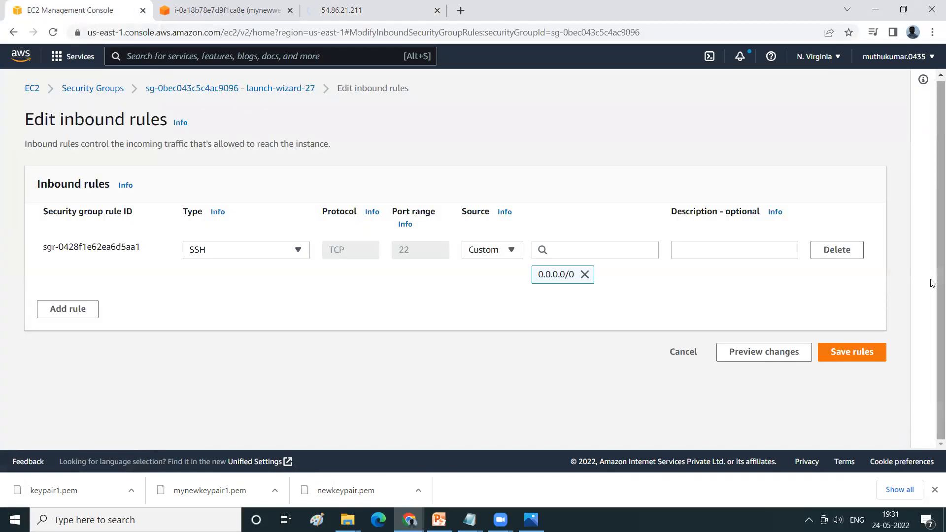
pyautogui.click(96, 310)
pyautogui.click(297, 300)
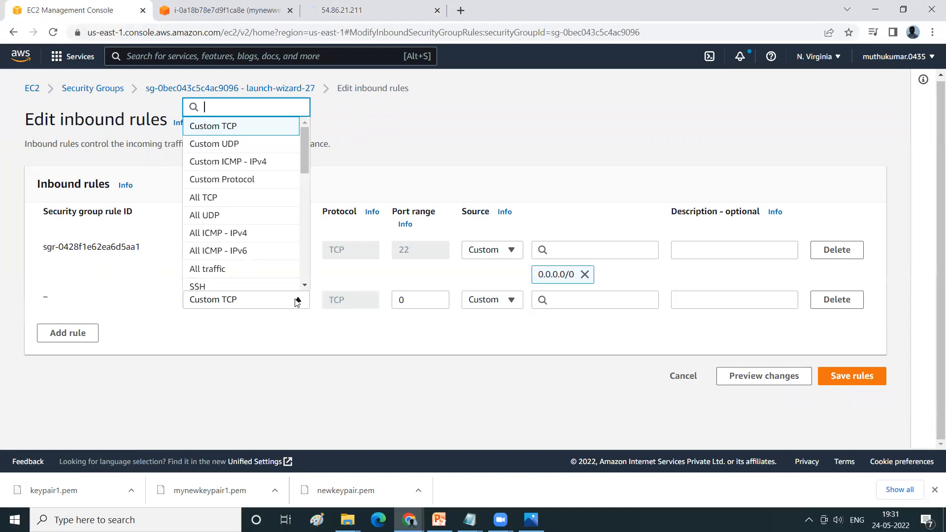
pyautogui.scroll(-2, 239, 221)
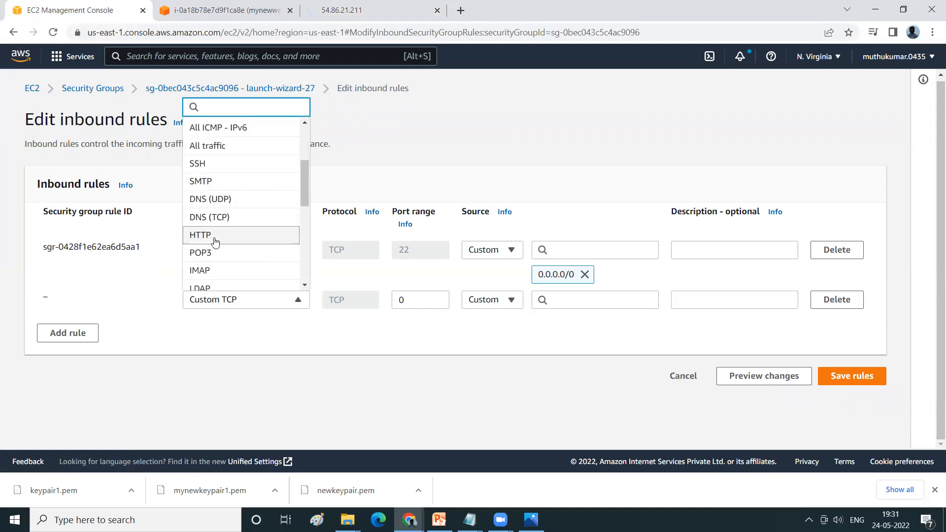
pyautogui.click(217, 236)
pyautogui.click(512, 301)
pyautogui.click(503, 317)
pyautogui.click(572, 300)
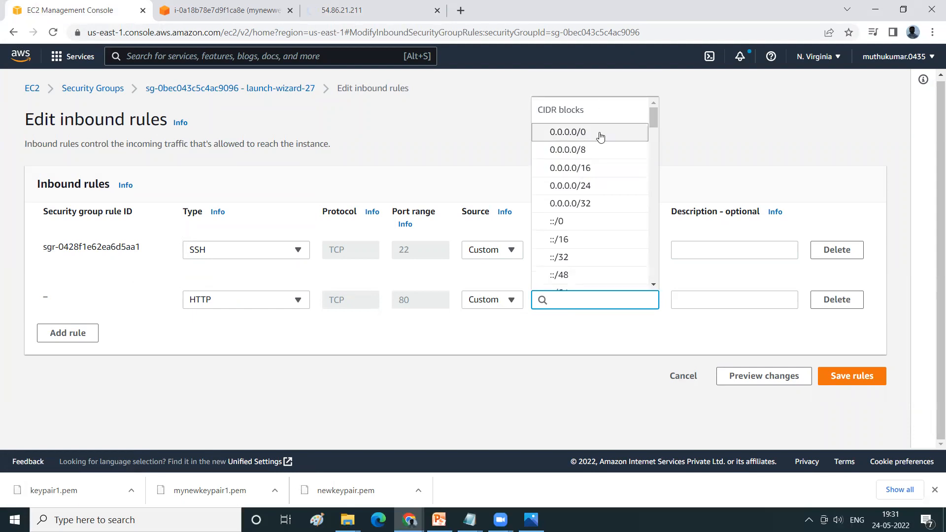
pyautogui.click(599, 132)
pyautogui.click(840, 380)
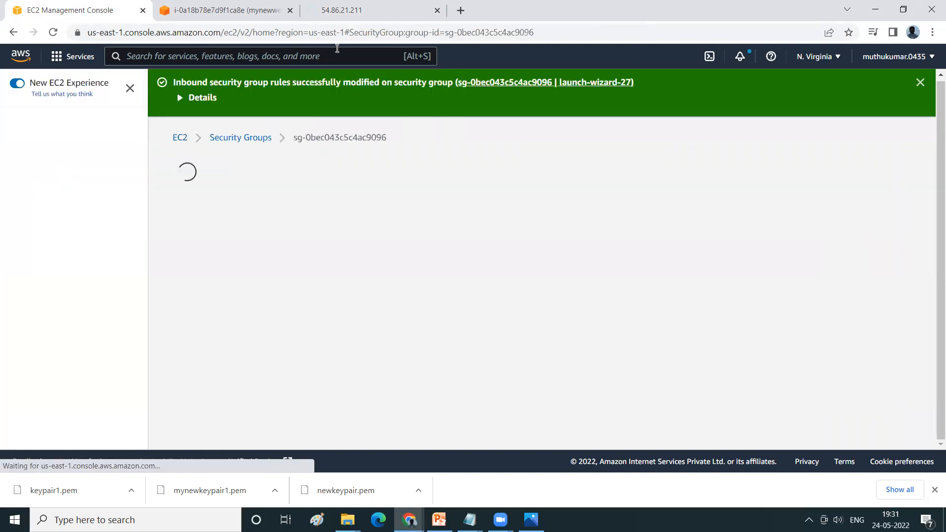
# Load 54.86.21.211 again to test web page access with the HTTP rule restored
pyautogui.click(359, 12)
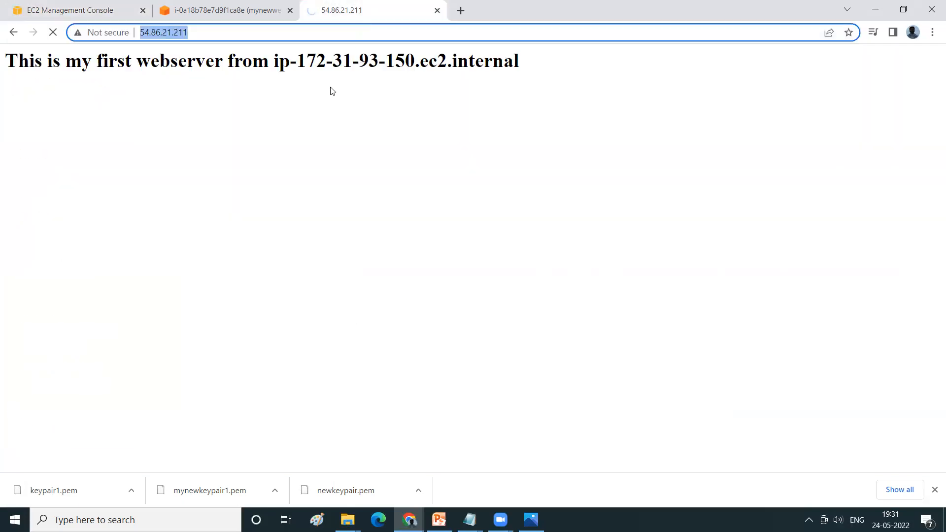
pyautogui.click(212, 132)
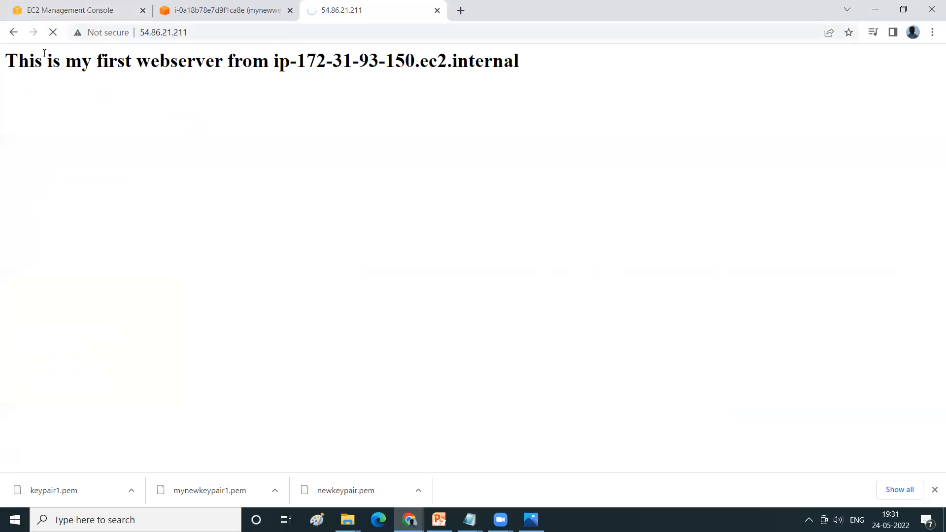
pyautogui.click(275, 33)
pyautogui.press('Return')
# Check the details and inbound rules list of the launch-wizard-27 security group in the EC2 console
pyautogui.click(55, 11)
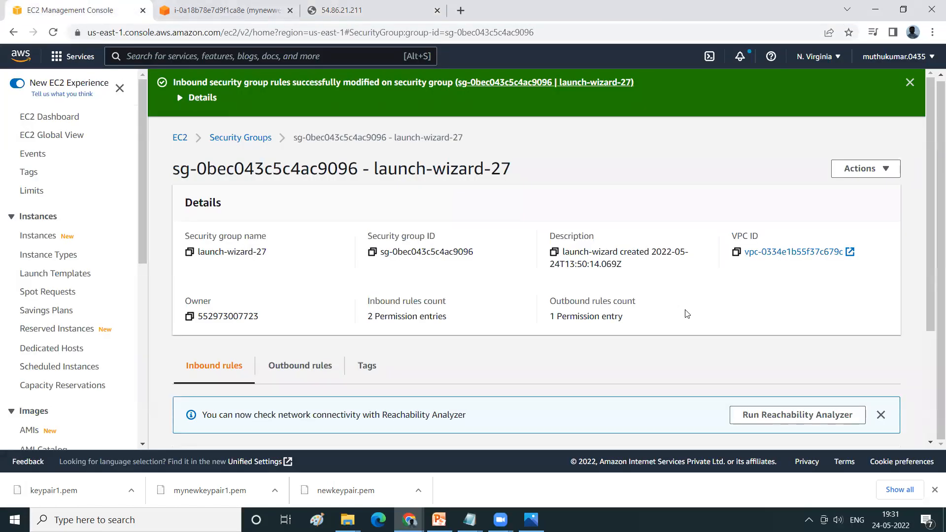
pyautogui.scroll(-3, 685, 312)
pyautogui.scroll(3, 222, 276)
pyautogui.scroll(-3, 323, 218)
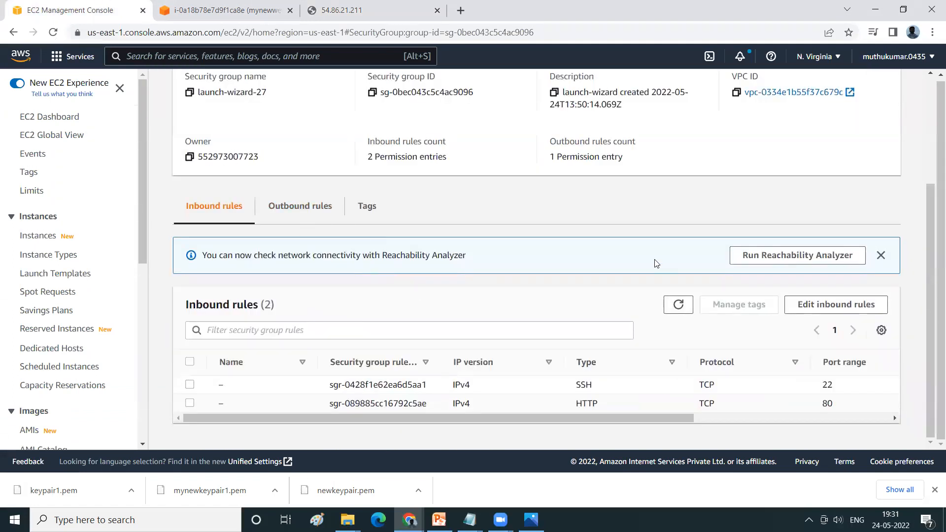
pyautogui.scroll(3, 478, 333)
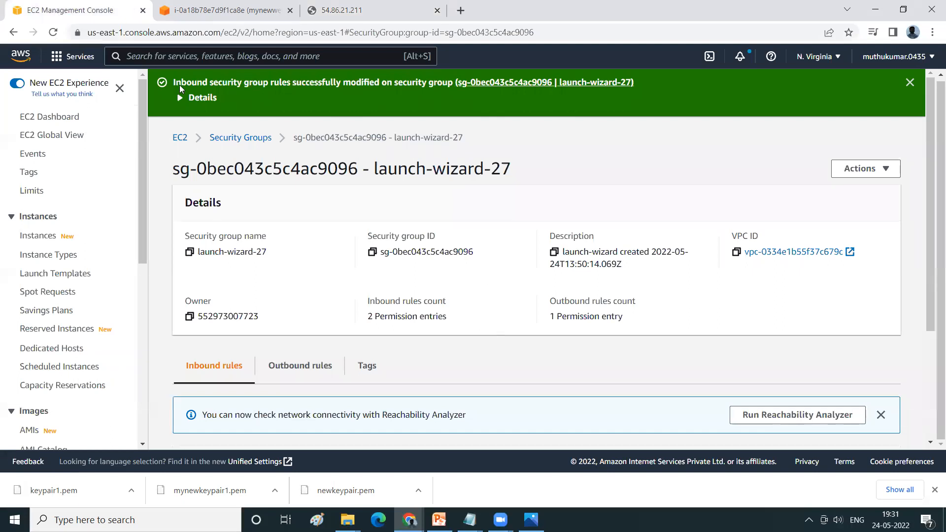
# Go back to the instances list and review mynewwebserver's security details, including its inbound rules and IAM role
pyautogui.click(49, 235)
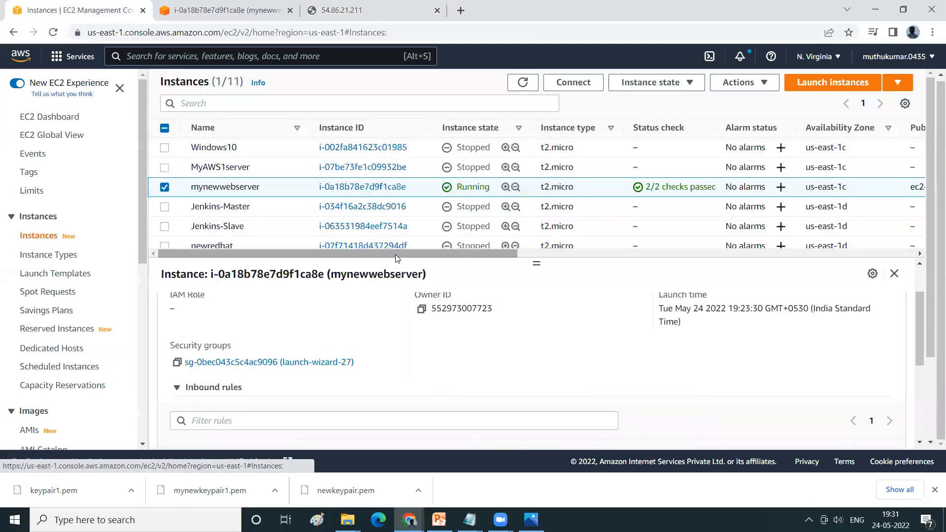
pyautogui.scroll(-2, 327, 306)
pyautogui.scroll(-1, 327, 306)
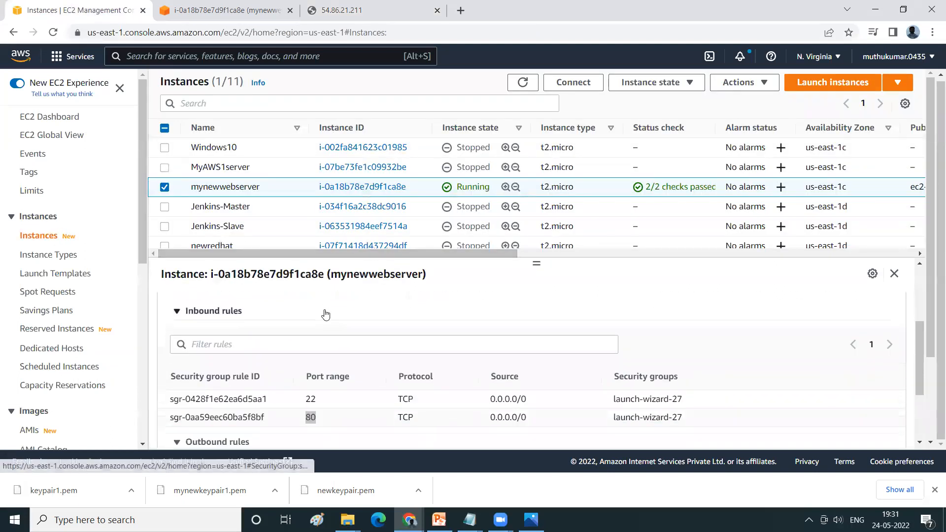
pyautogui.scroll(3, 323, 313)
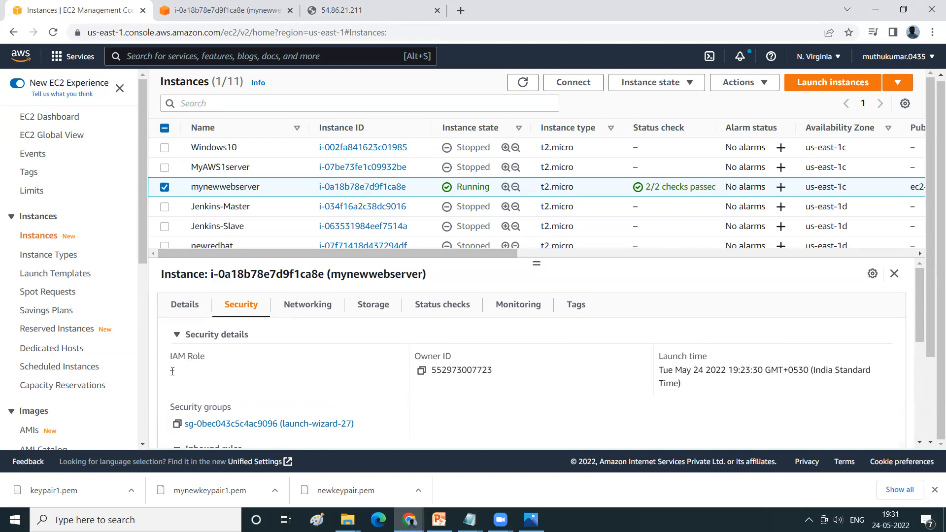
# Check mynewwebserver's inbound and outbound rules, and search the AWS services for IAM
pyautogui.scroll(-3, 409, 392)
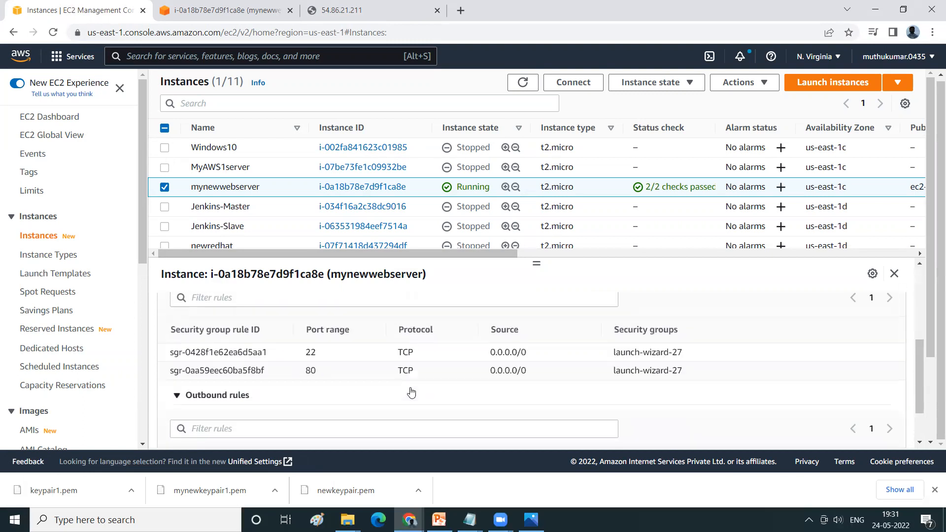
pyautogui.scroll(3, 412, 392)
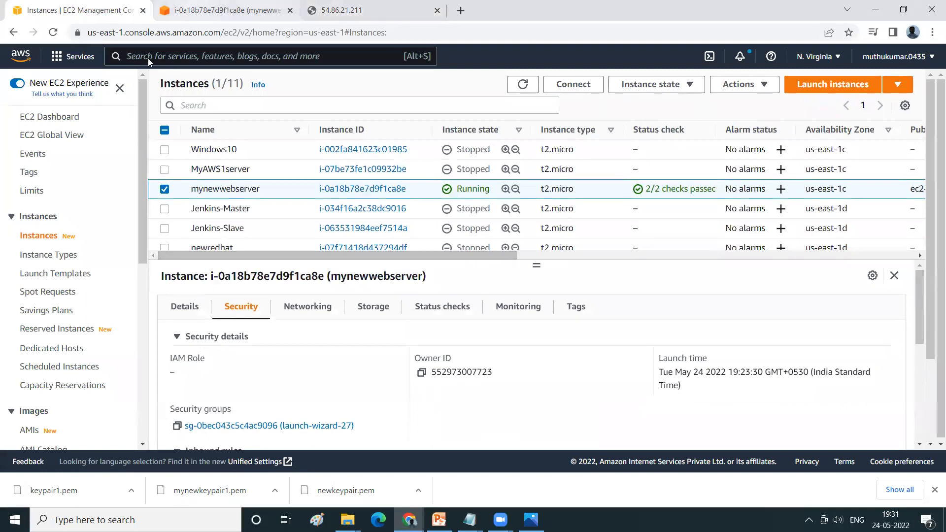
pyautogui.click(182, 55)
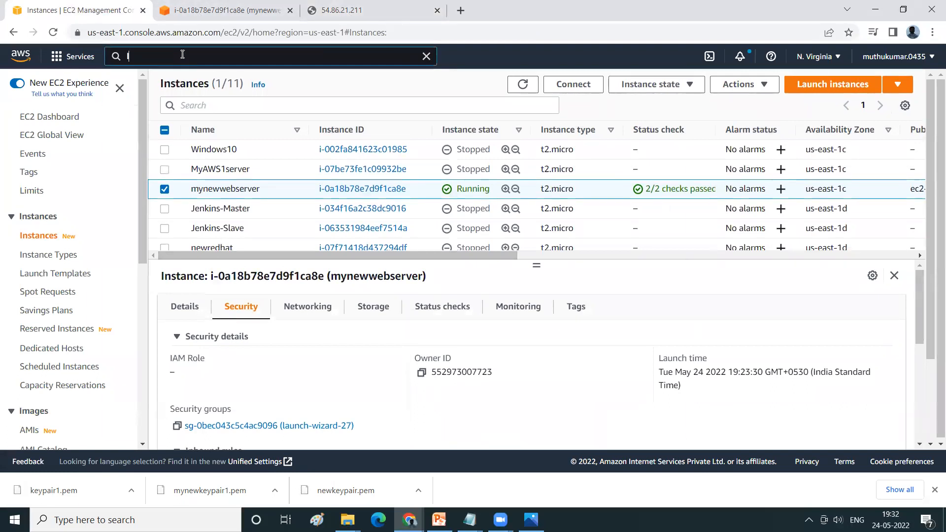
pyautogui.write('IAM')
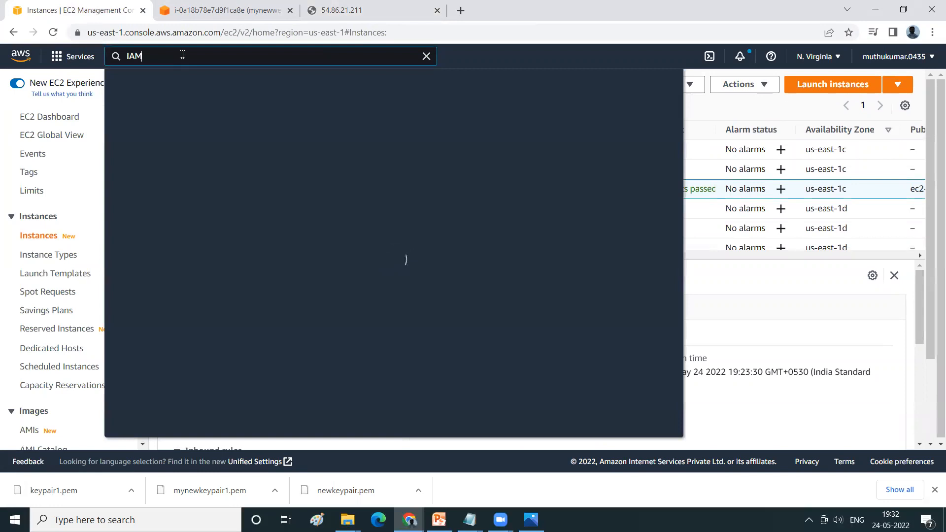
# Run "aws iam list-users" in mynewwebserver's terminal session to test its access to IAM
pyautogui.click(204, 15)
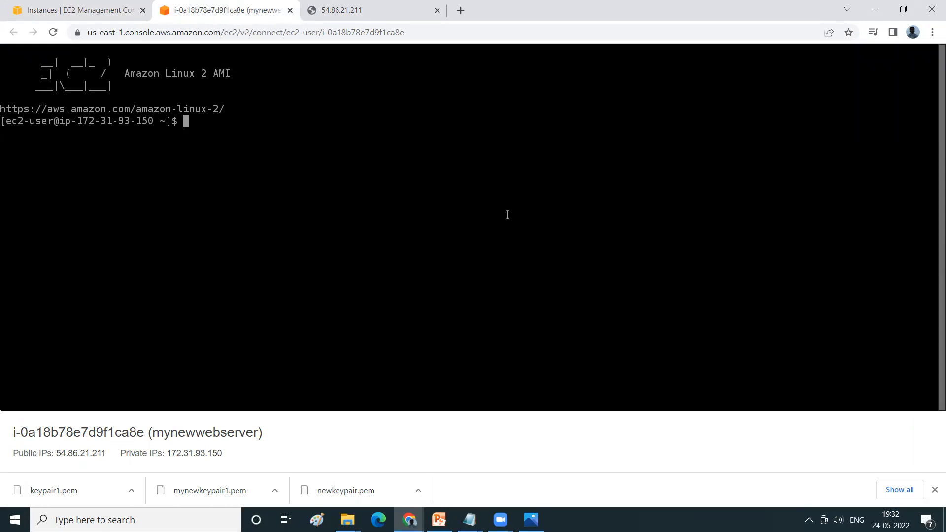
pyautogui.write('aws iam list-users')
pyautogui.press('Return')
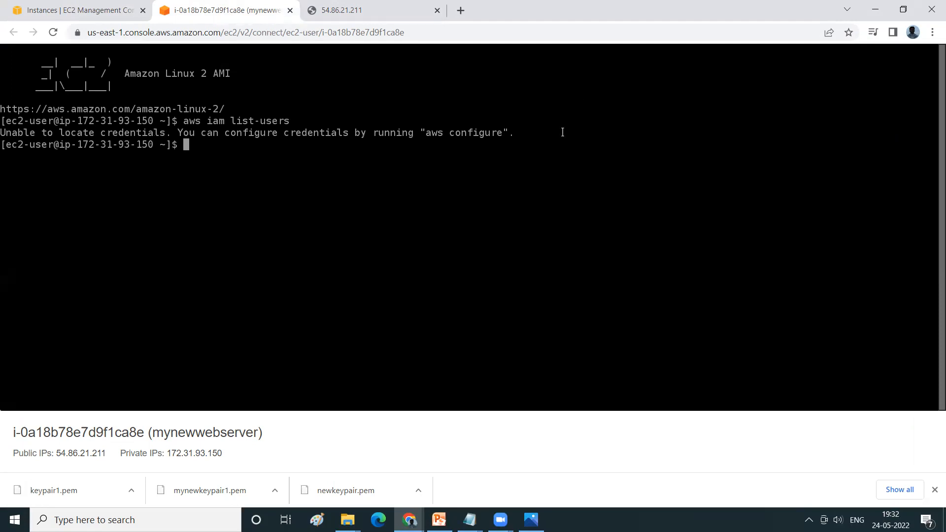
# Run "aws configure" in the terminal, leaving the access key ID, secret access key, default region name and output format blank
pyautogui.write('aws configuer')
pyautogui.press('BackSpace')
pyautogui.press('BackSpace')
pyautogui.write('re')
pyautogui.press('Return')
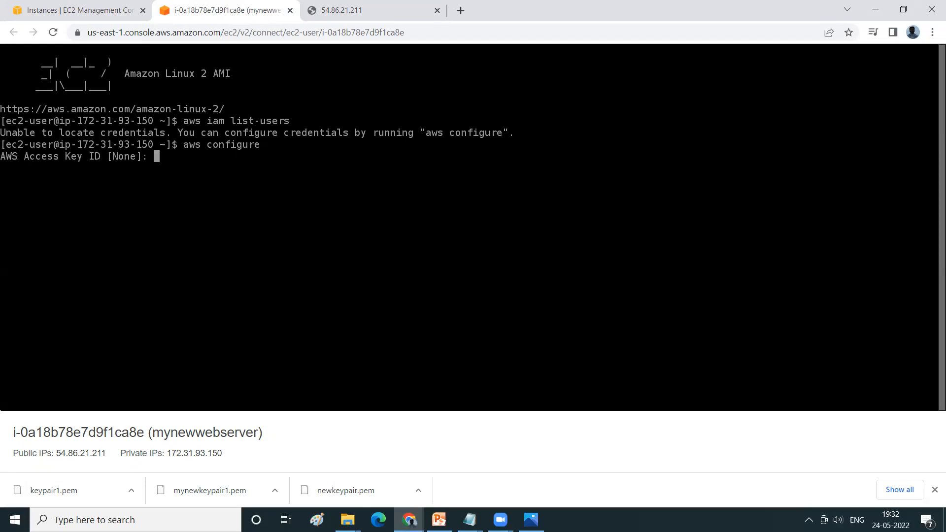
pyautogui.press('Return')
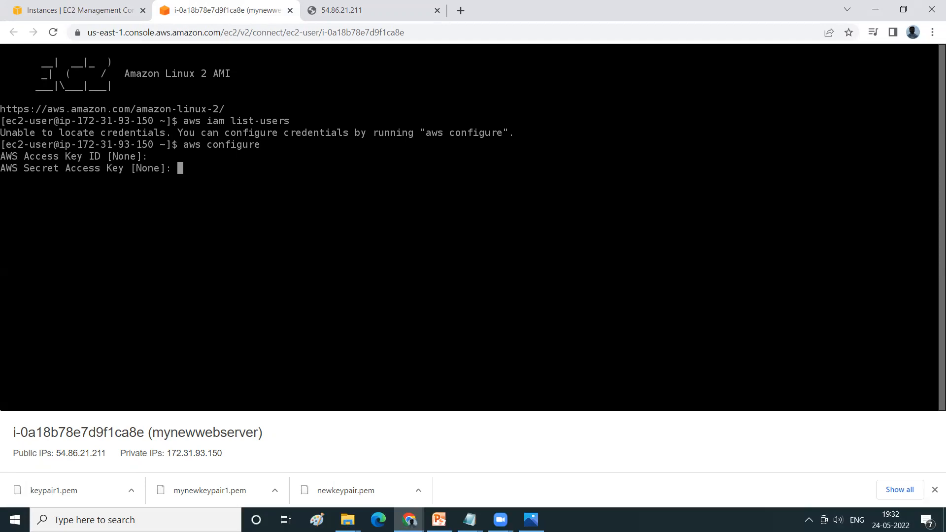
pyautogui.press('Return')
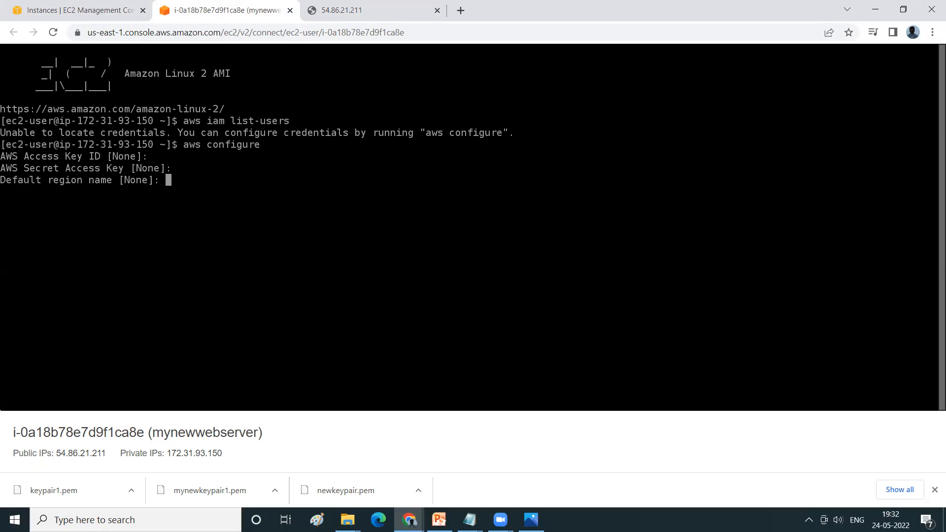
pyautogui.press('Return')
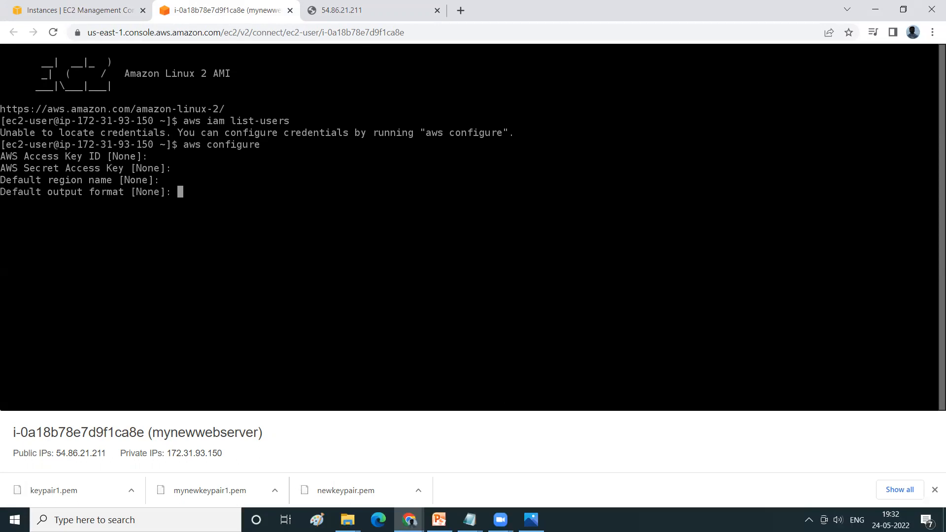
pyautogui.press('Return')
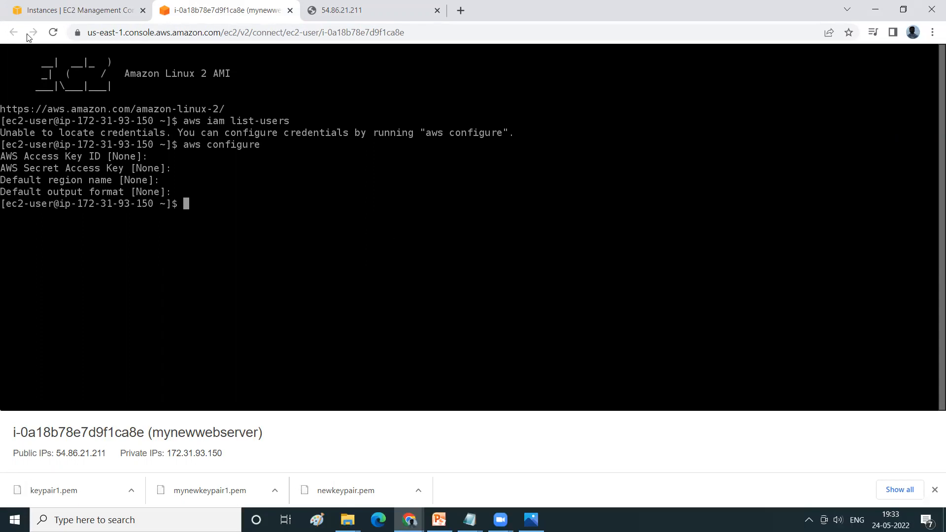
# Open the IAM service from the search results and look through the first page of its roles list
pyautogui.click(102, 12)
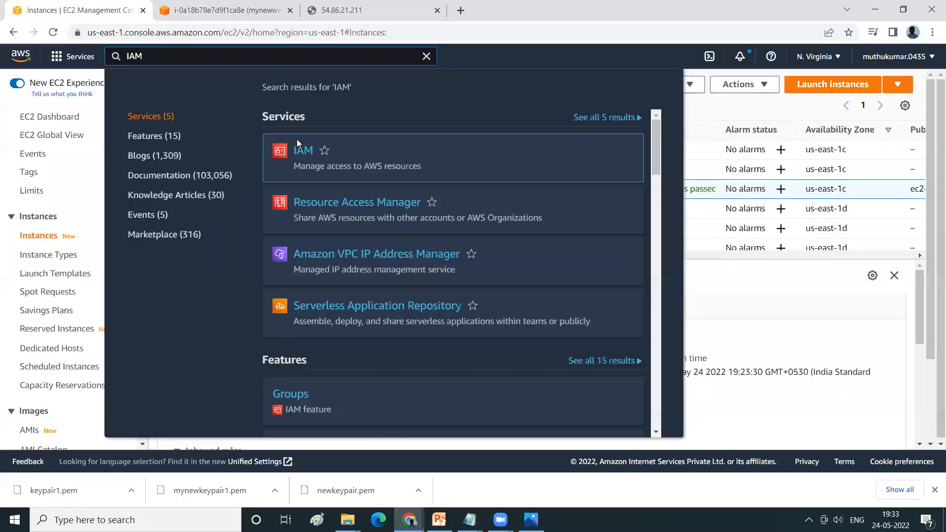
pyautogui.moveTo(298, 143)
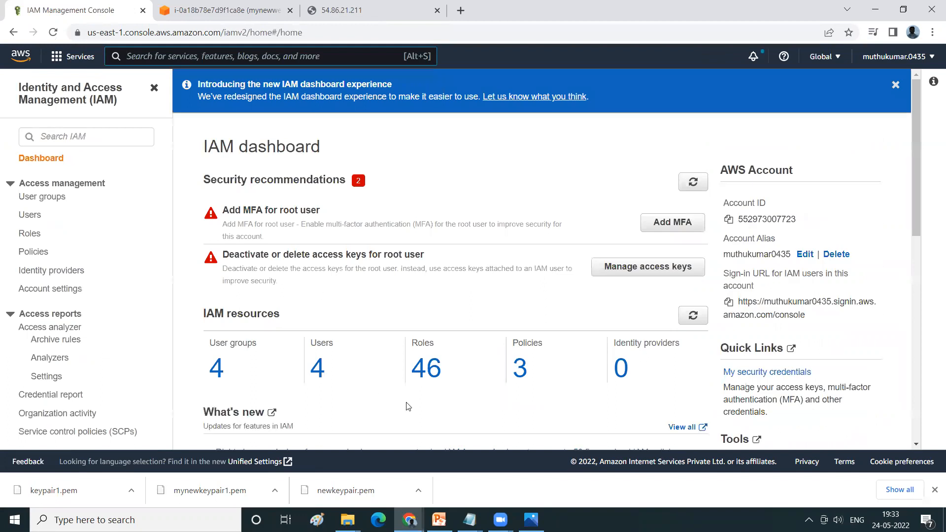
pyautogui.click(35, 238)
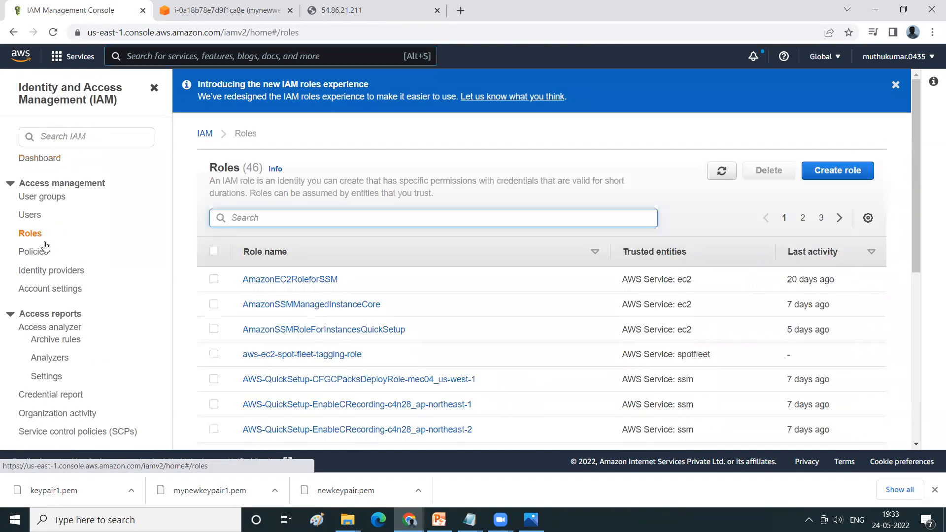
pyautogui.scroll(-7, 441, 350)
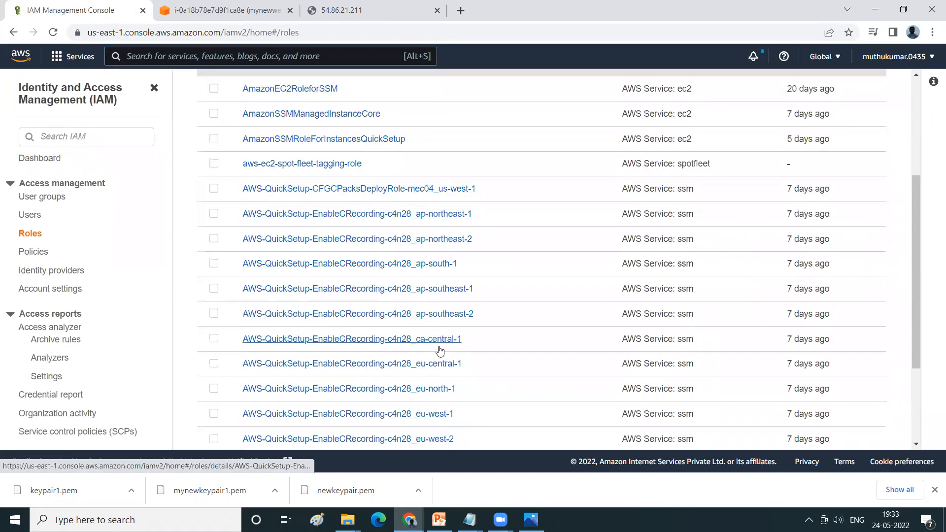
pyautogui.scroll(5, 441, 351)
pyautogui.scroll(2, 441, 350)
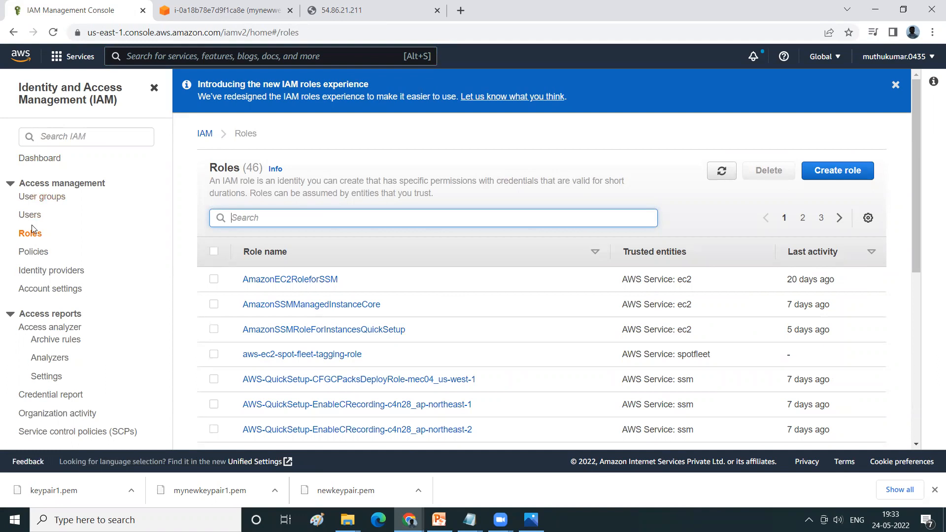
# Look through the roles list up to its third page and open the IAMReadonlyaccess1 role
pyautogui.click(269, 218)
pyautogui.scroll(-3, 596, 300)
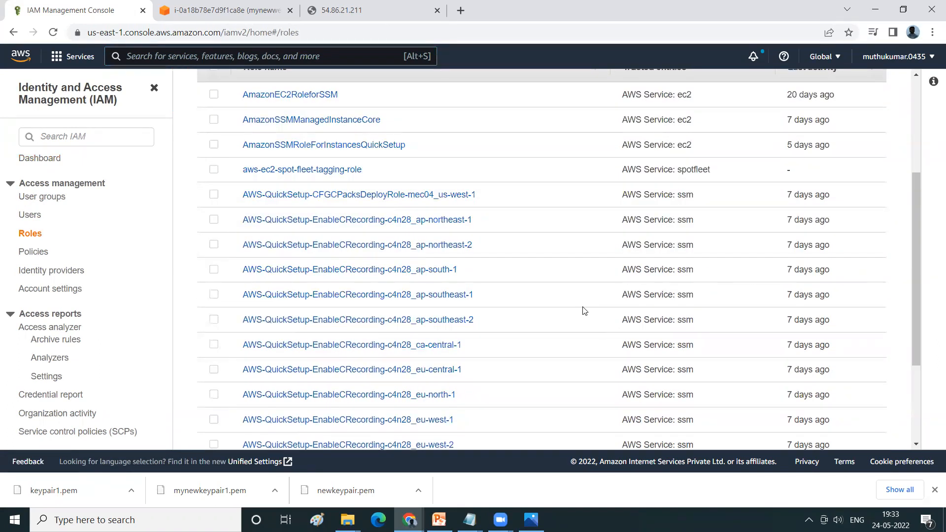
pyautogui.scroll(-3, 584, 310)
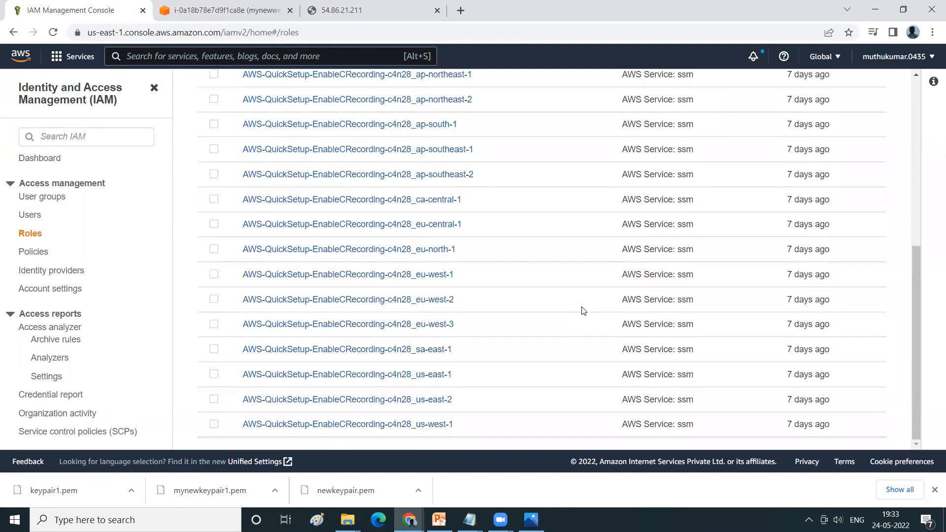
pyautogui.scroll(6, 583, 311)
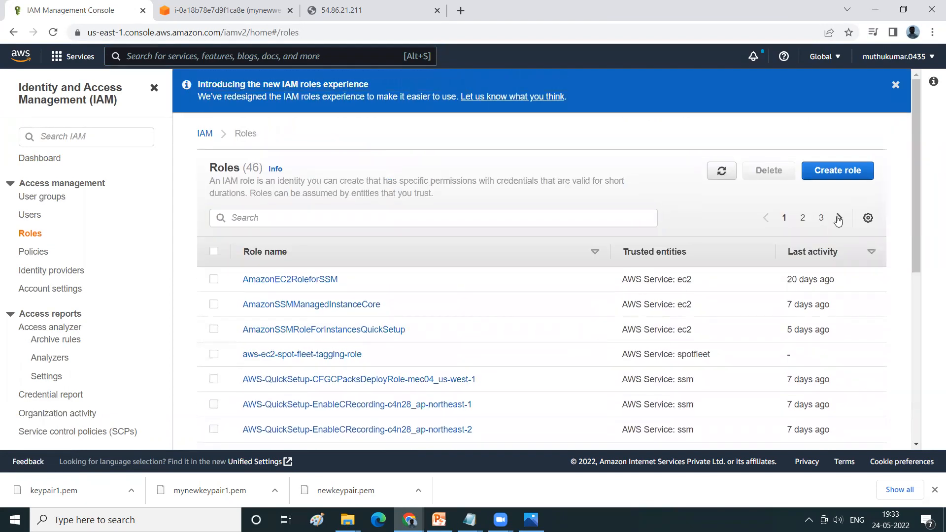
pyautogui.click(838, 219)
pyautogui.scroll(-6, 795, 303)
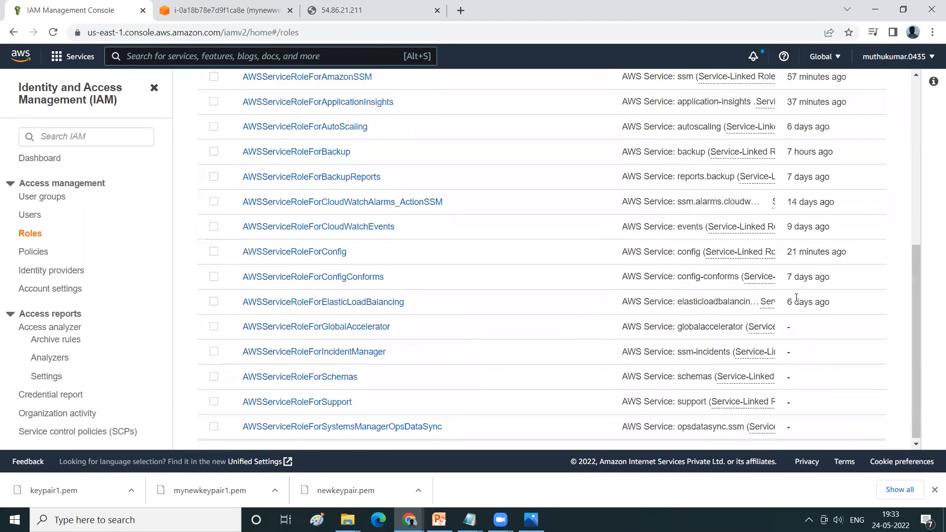
pyautogui.scroll(6, 796, 298)
pyautogui.click(843, 218)
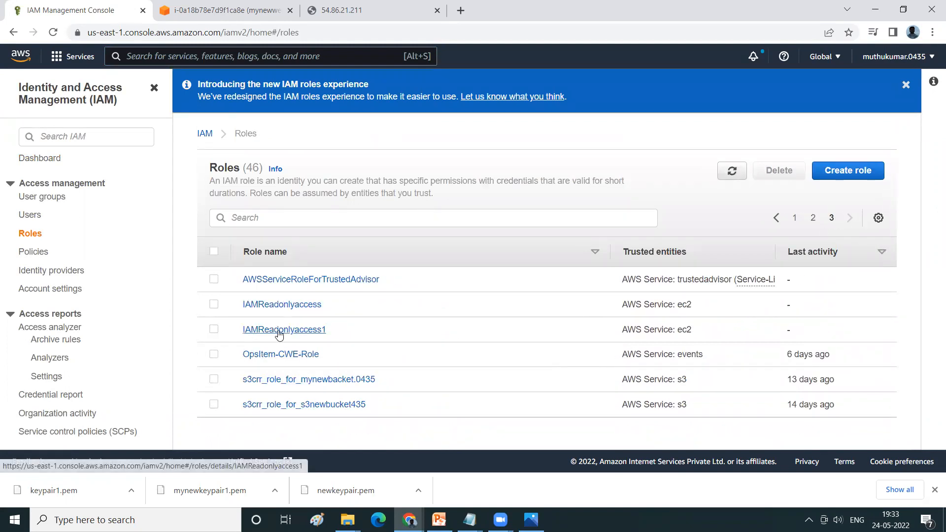
pyautogui.click(279, 330)
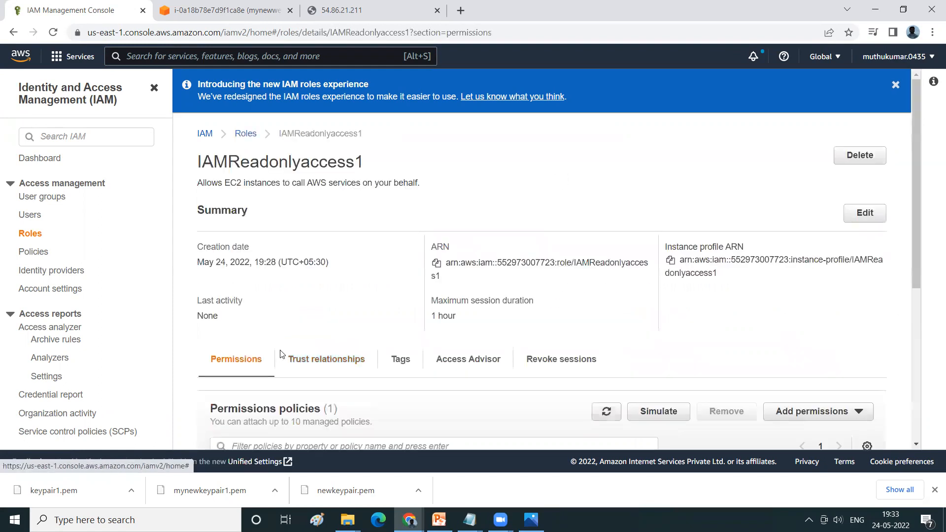
# Review the IAMReadonlyaccess1 role's summary, attached permissions policies and options for adding permissions
pyautogui.scroll(-6, 479, 299)
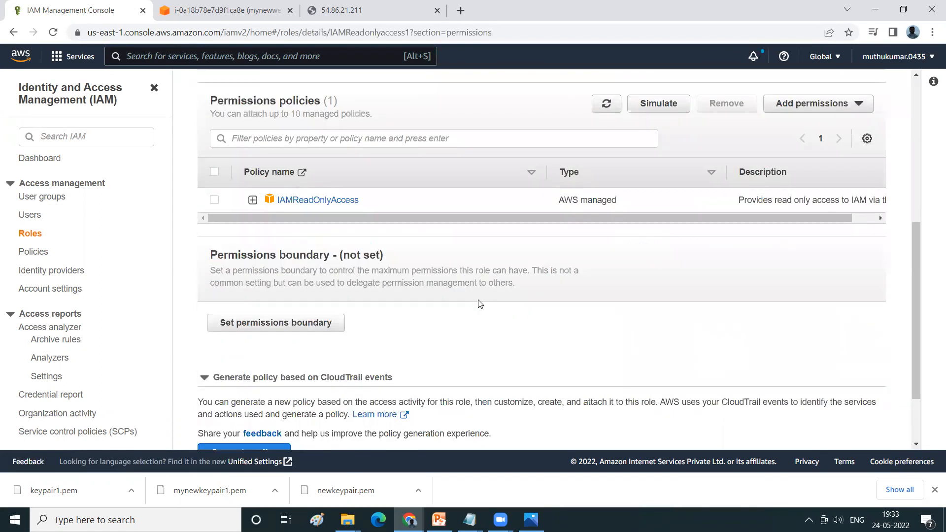
pyautogui.scroll(-2, 479, 303)
pyautogui.scroll(5, 478, 304)
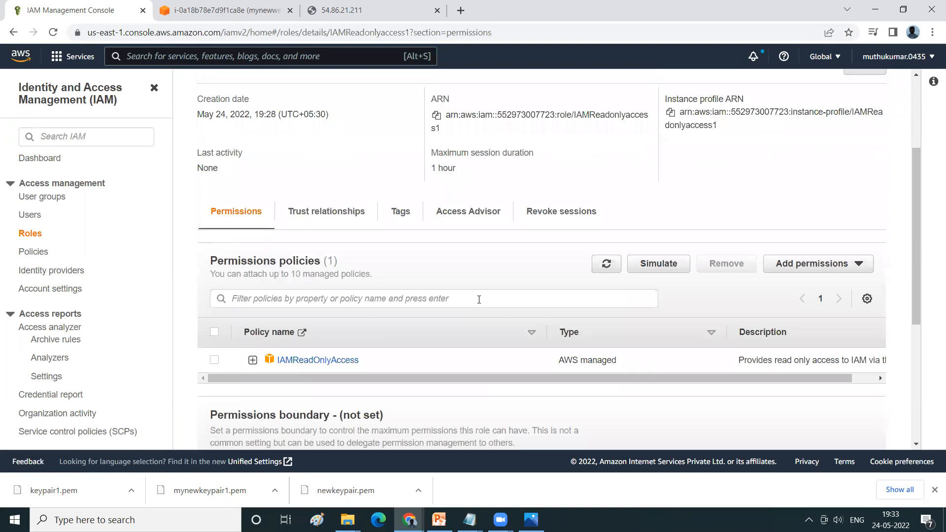
pyautogui.scroll(3, 479, 304)
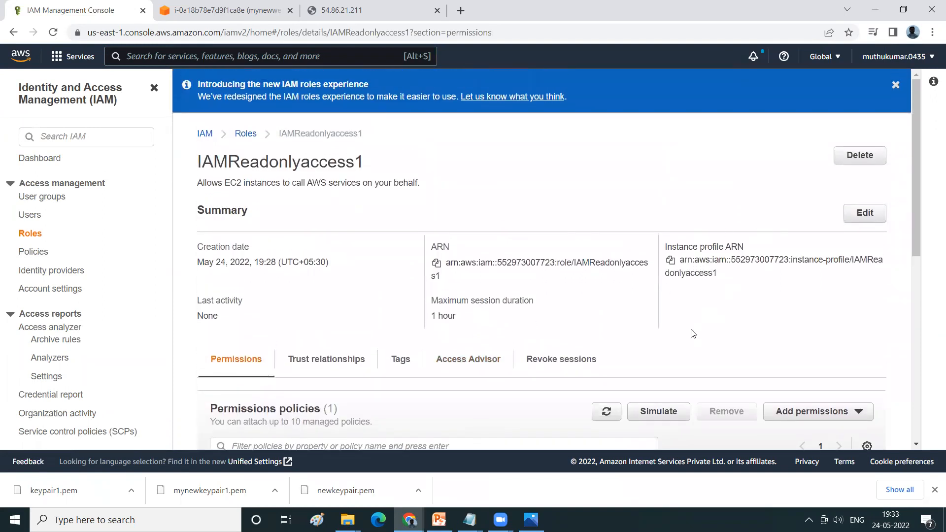
pyautogui.scroll(-1, 857, 365)
pyautogui.click(858, 351)
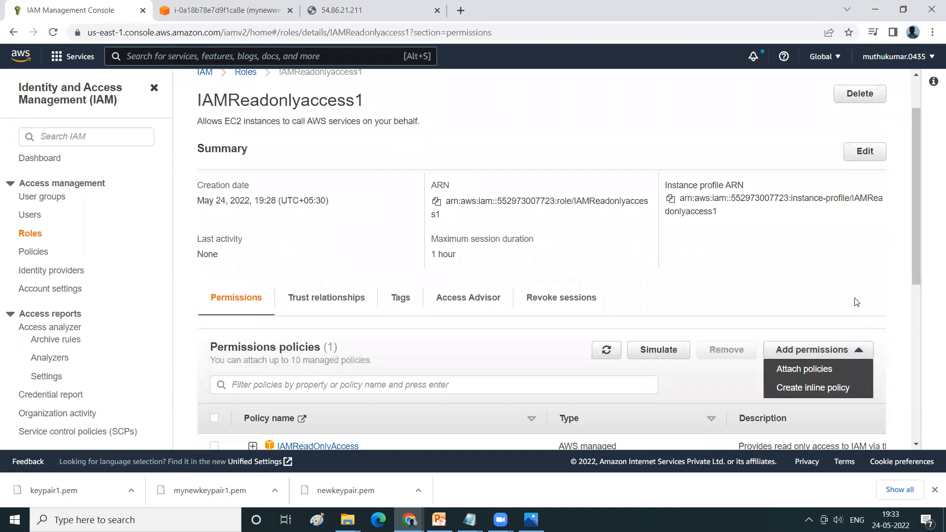
pyautogui.click(790, 299)
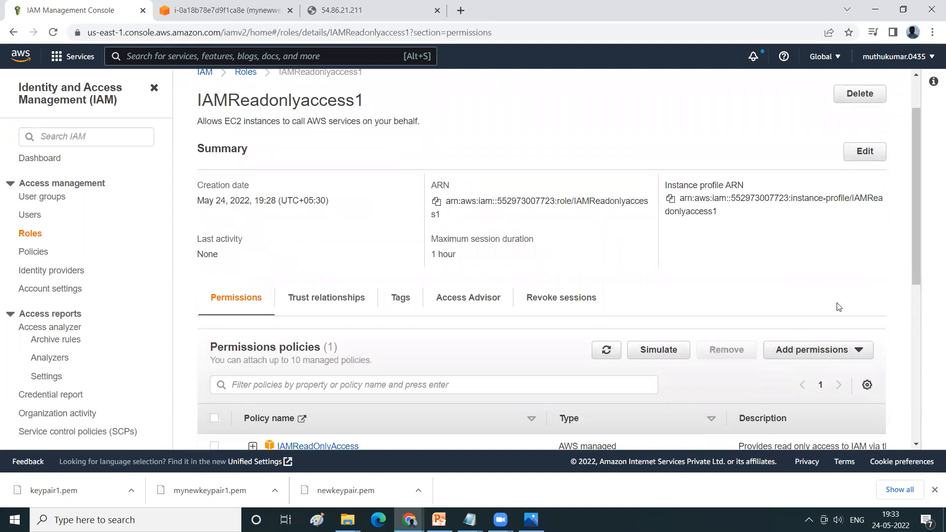
# View the IAMReadonlyaccess1 role's trust relationships and its Access Advisor information
pyautogui.click(306, 301)
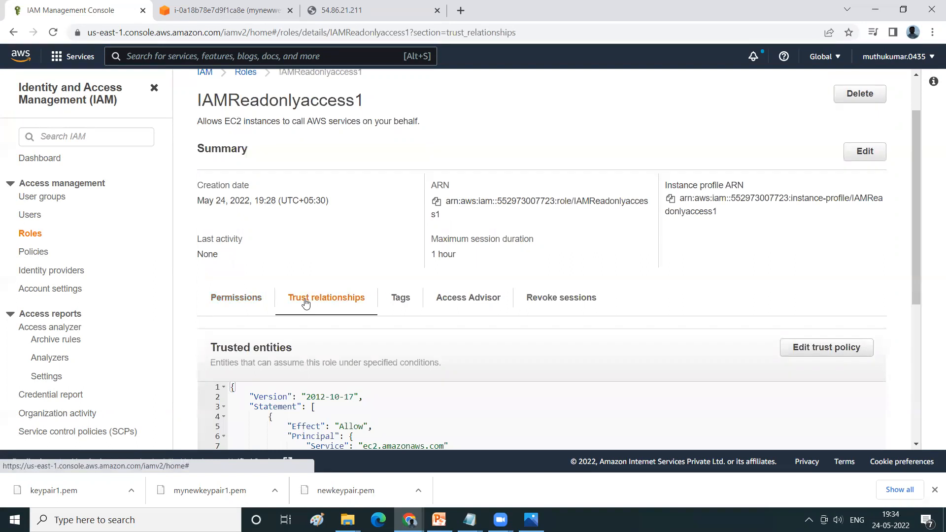
pyautogui.scroll(-3, 345, 365)
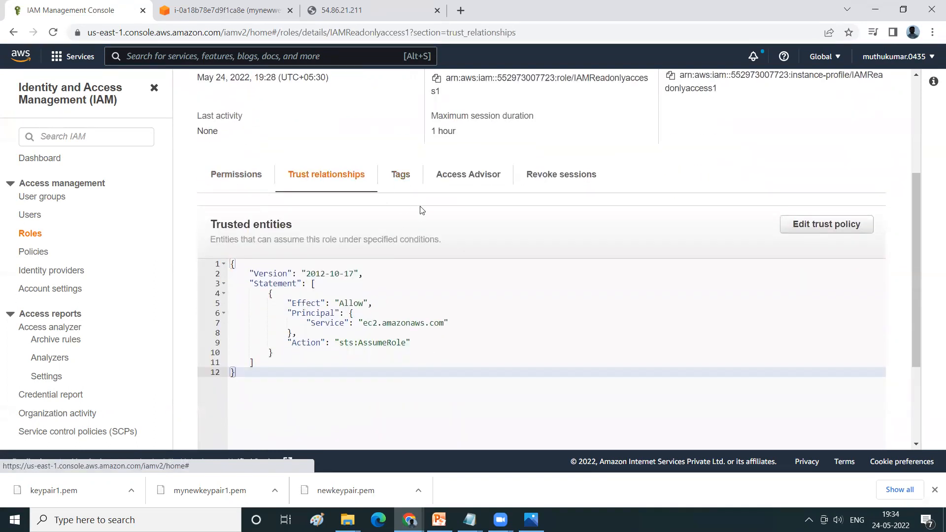
pyautogui.click(448, 182)
pyautogui.scroll(-2, 541, 357)
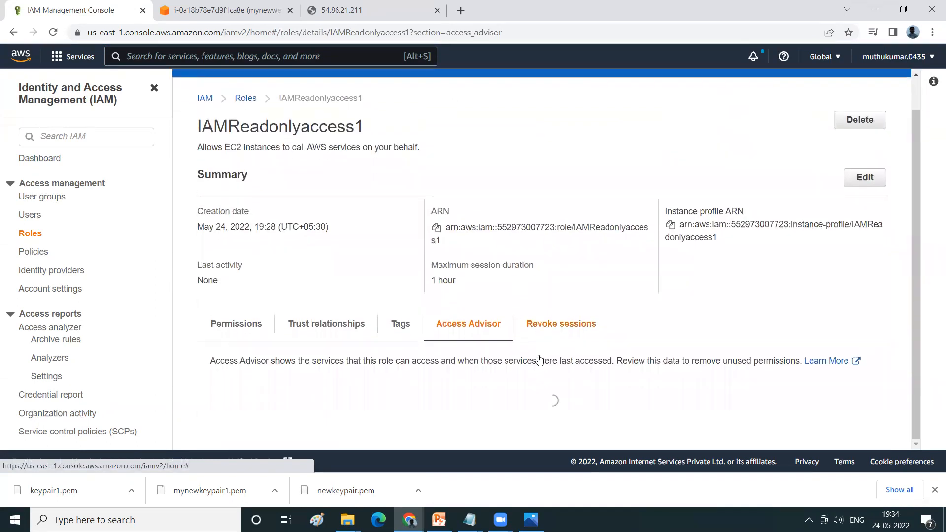
# Return to the role's permissions and examine the attached IAMReadOnlyAccess policy's entry and details
pyautogui.click(250, 324)
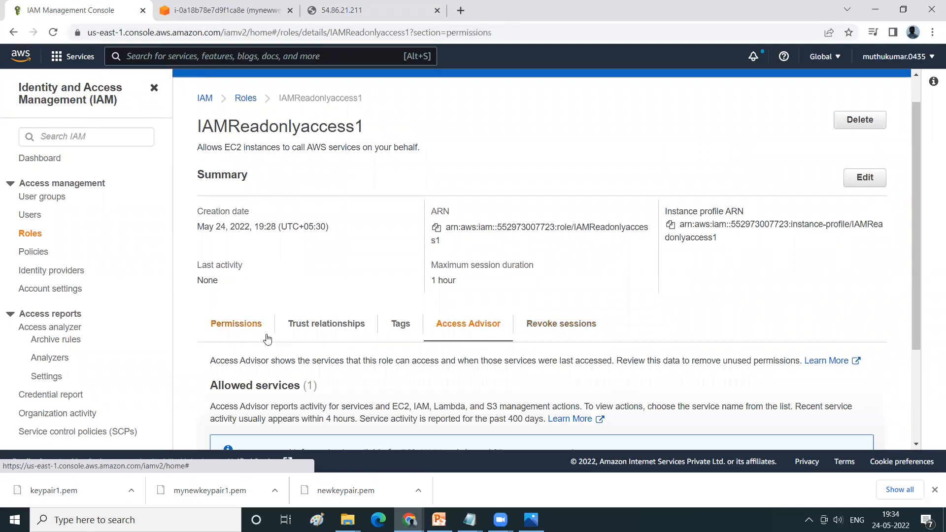
pyautogui.scroll(-4, 268, 339)
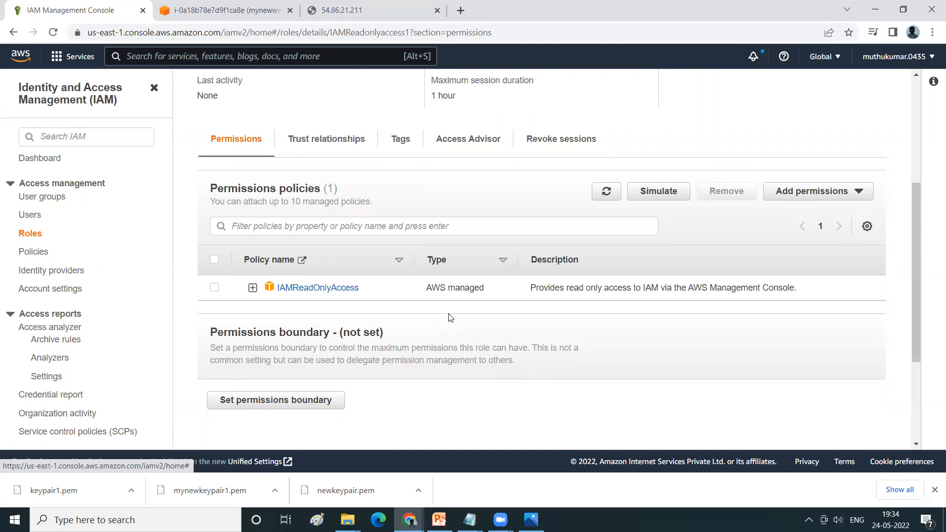
pyautogui.click(550, 491)
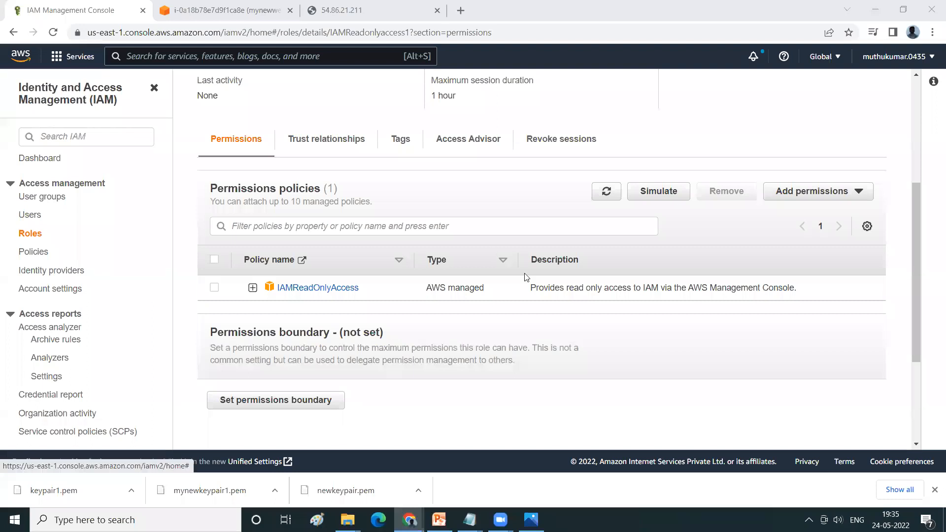
pyautogui.click(253, 288)
pyautogui.click(253, 287)
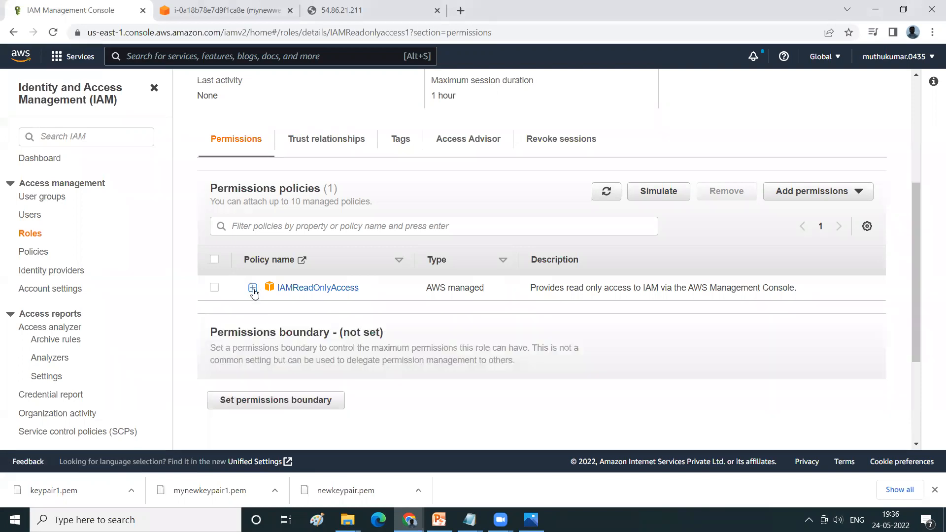
pyautogui.scroll(1, 366, 407)
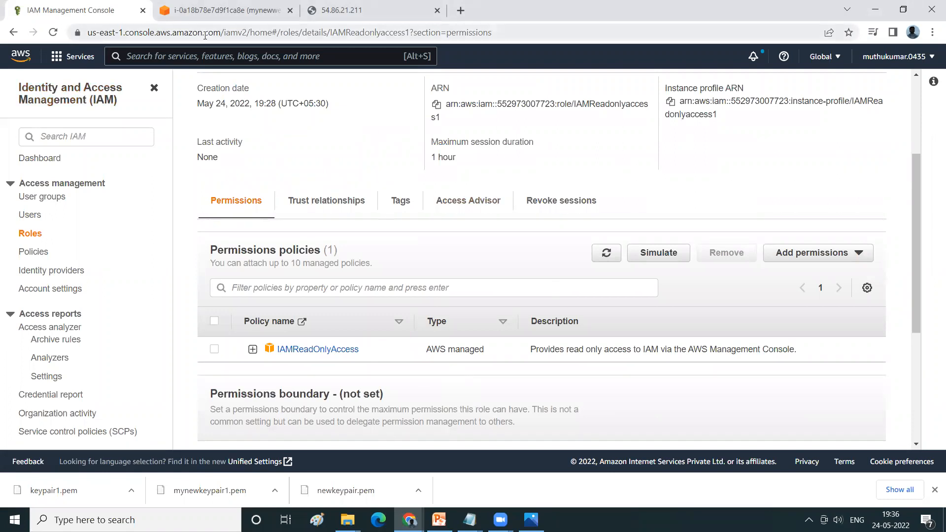
# Search the AWS services for EC2, open its list of running instances and dismiss the welcome-back notice
pyautogui.click(249, 4)
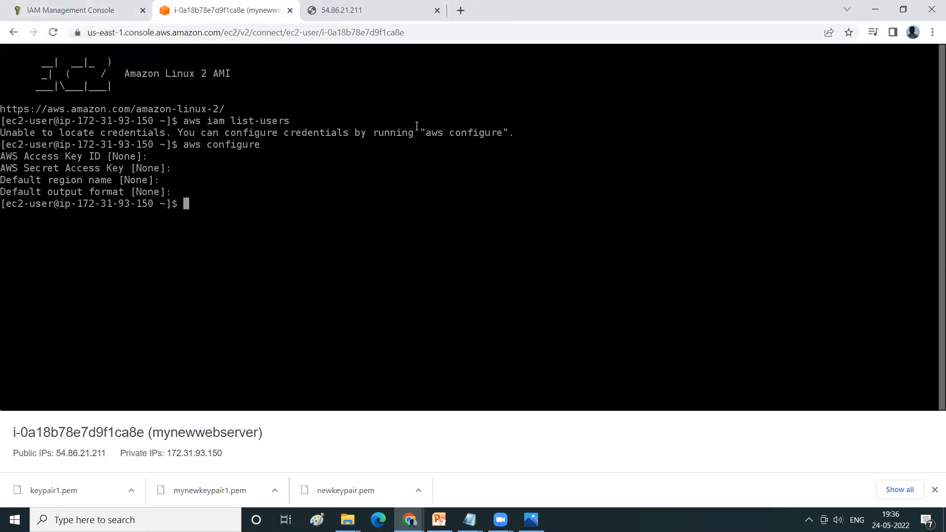
pyautogui.click(64, 15)
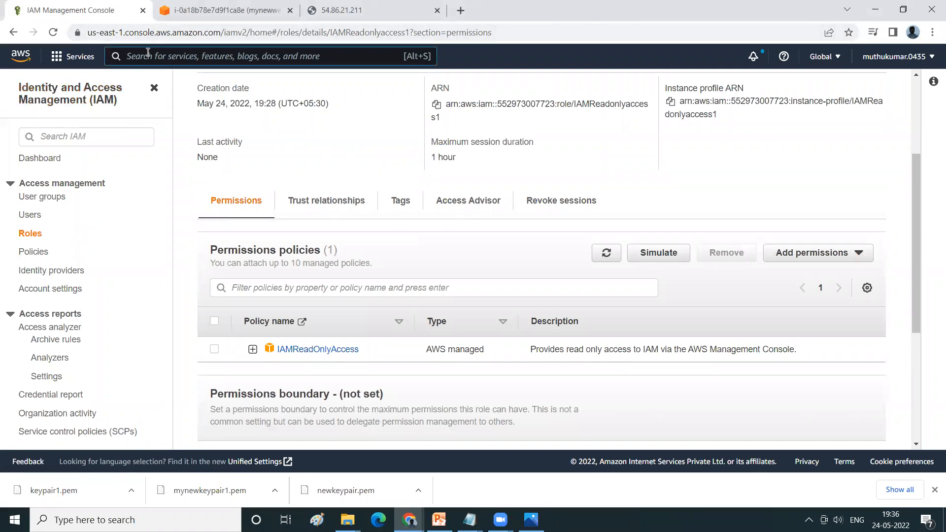
pyautogui.write('EC@')
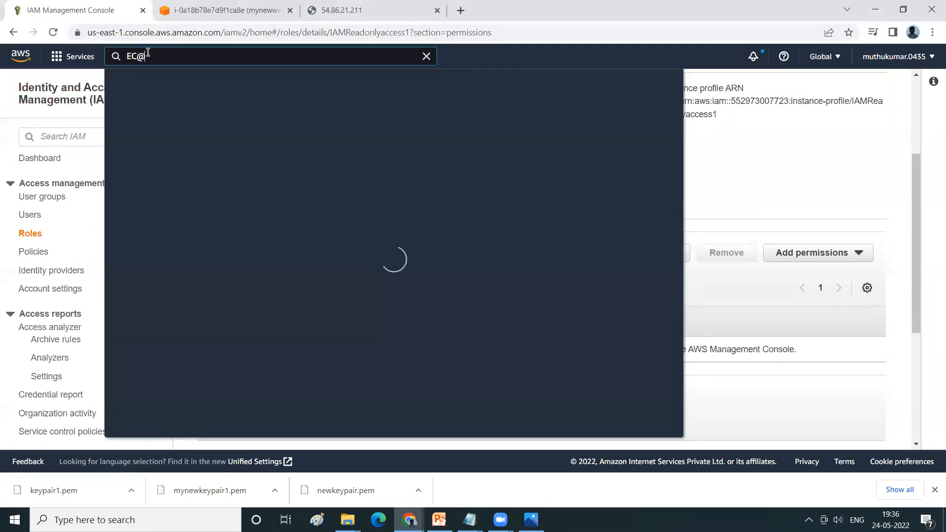
pyautogui.press('BackSpace')
pyautogui.write('2')
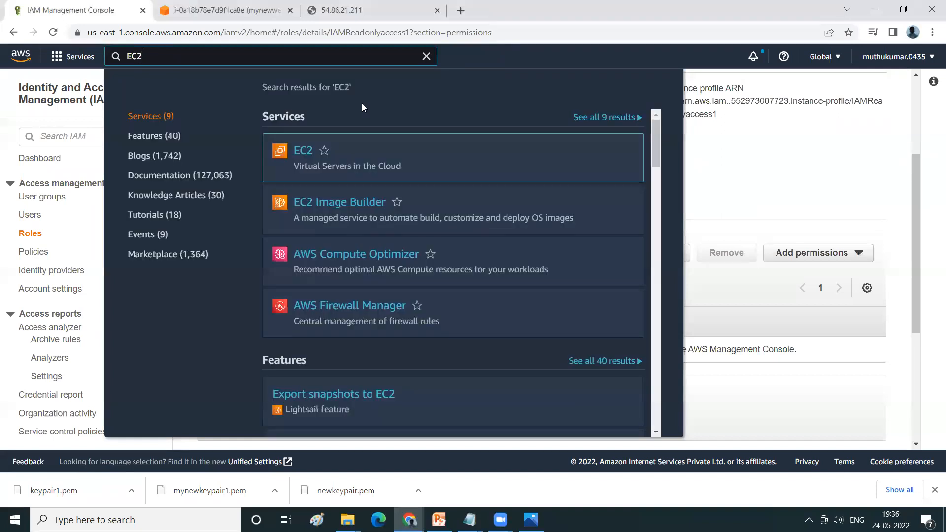
pyautogui.click(310, 152)
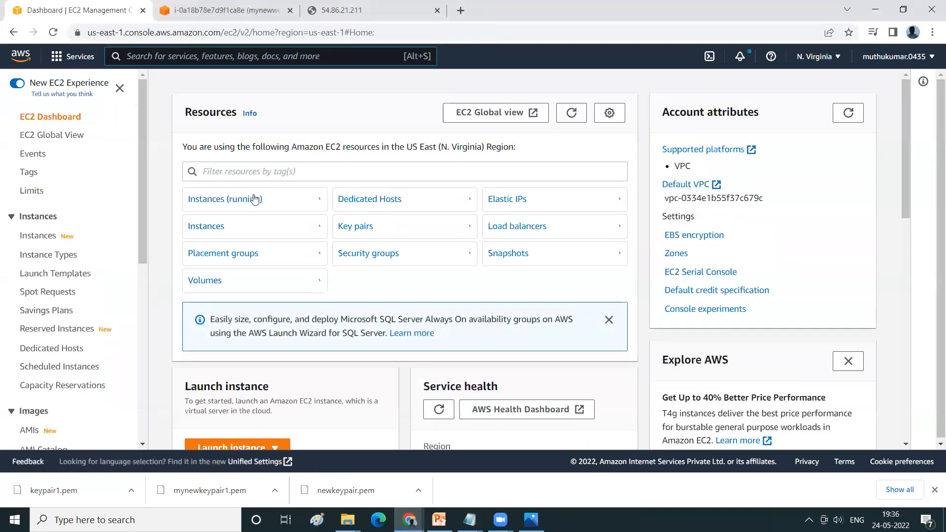
pyautogui.click(255, 200)
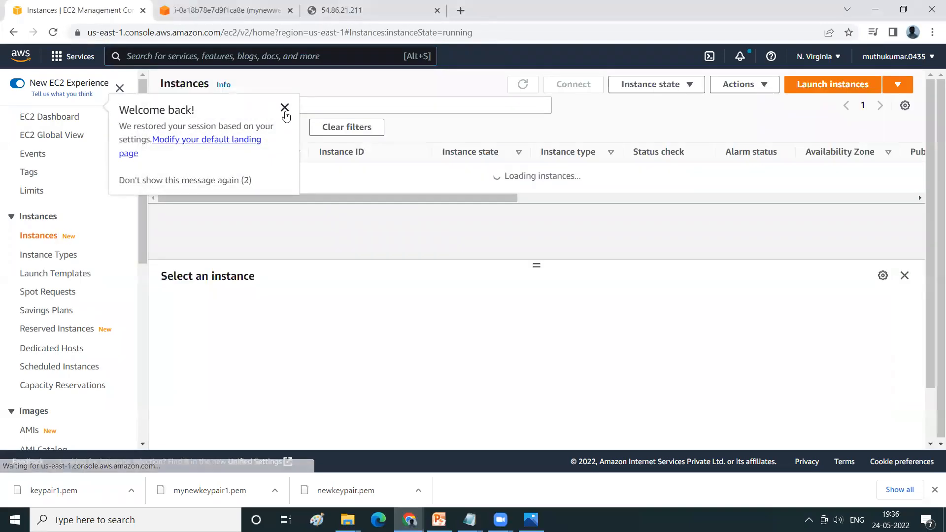
pyautogui.click(285, 109)
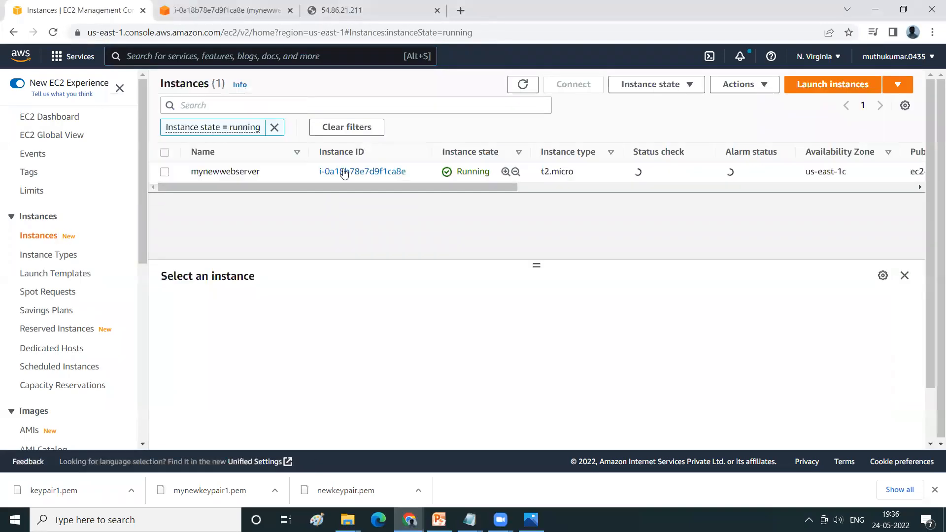
# Select the mynewwebserver instance and examine its details and security information, including the IAM role entry
pyautogui.click(165, 172)
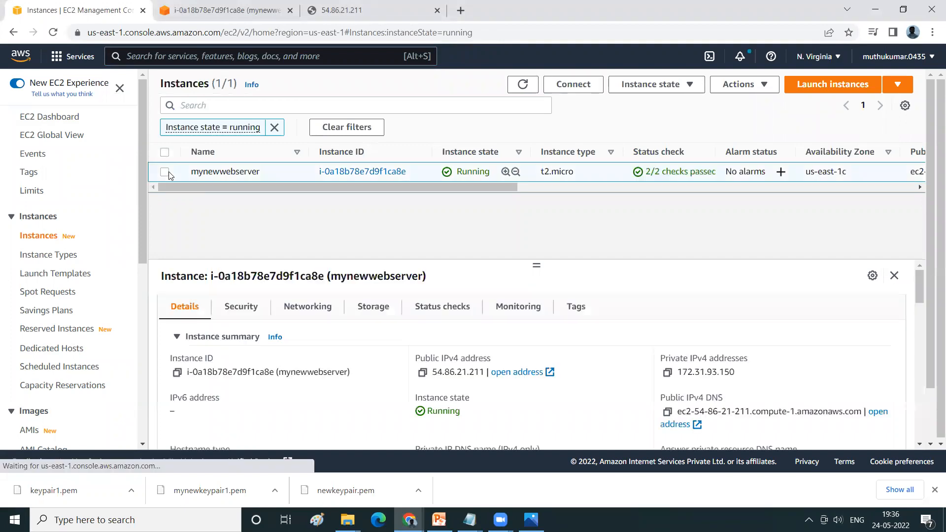
pyautogui.scroll(-1, 279, 364)
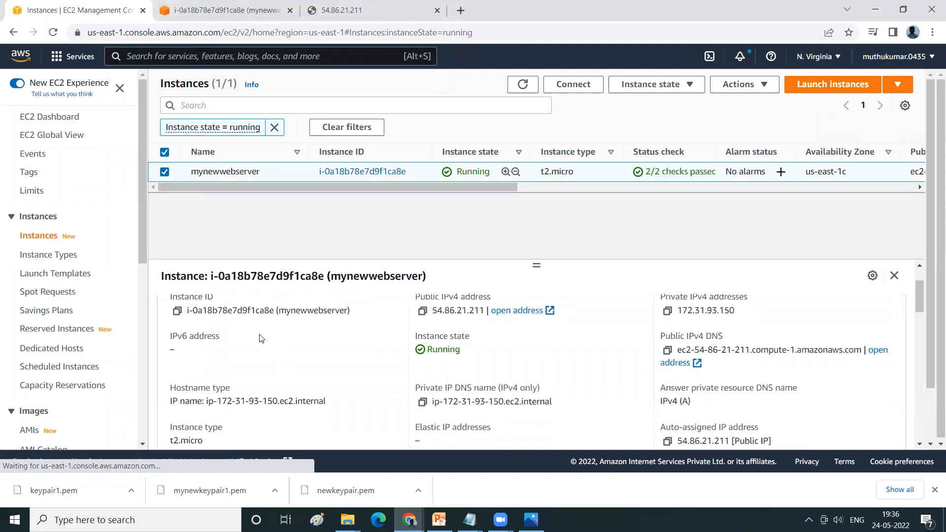
pyautogui.scroll(1, 251, 328)
pyautogui.click(241, 307)
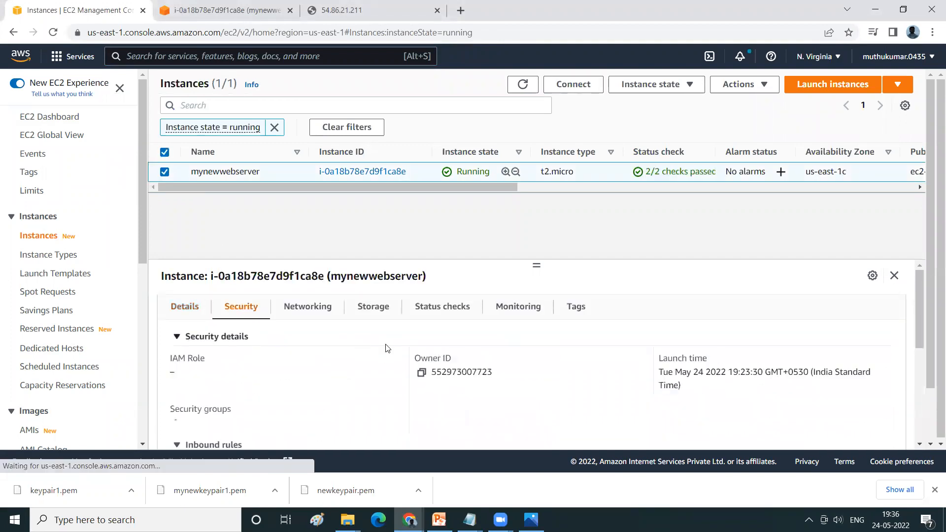
pyautogui.scroll(-1, 232, 332)
pyautogui.scroll(1, 239, 334)
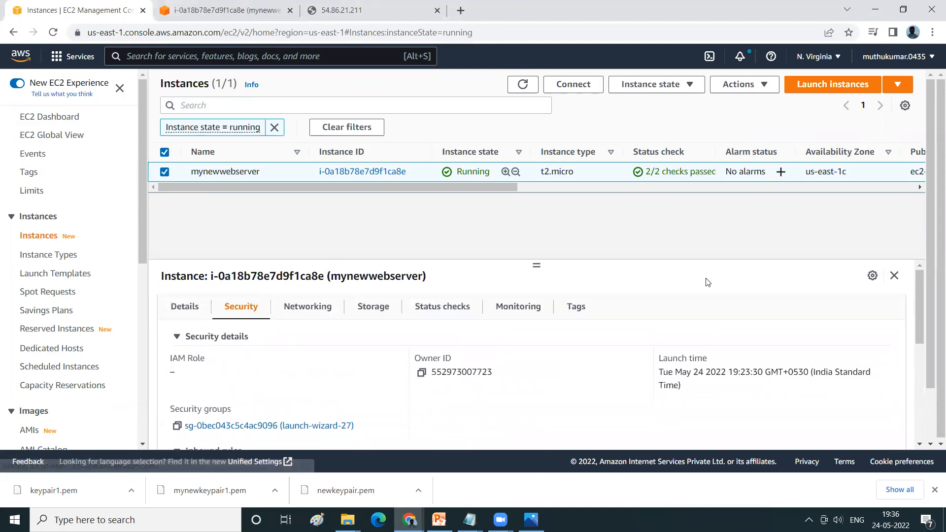
# Modify mynewwebserver's IAM role, attaching IAMReadonlyaccess1 to the instance and saving the change
pyautogui.click(766, 89)
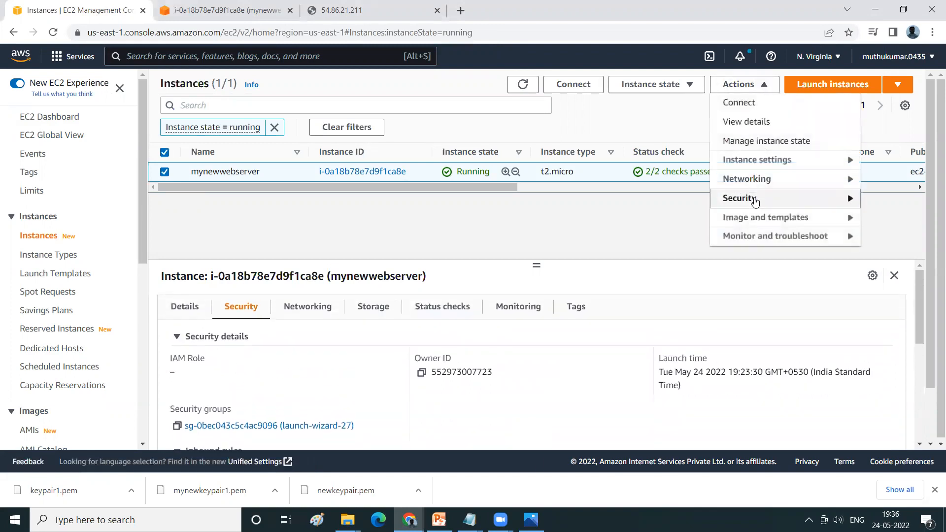
pyautogui.moveTo(755, 200)
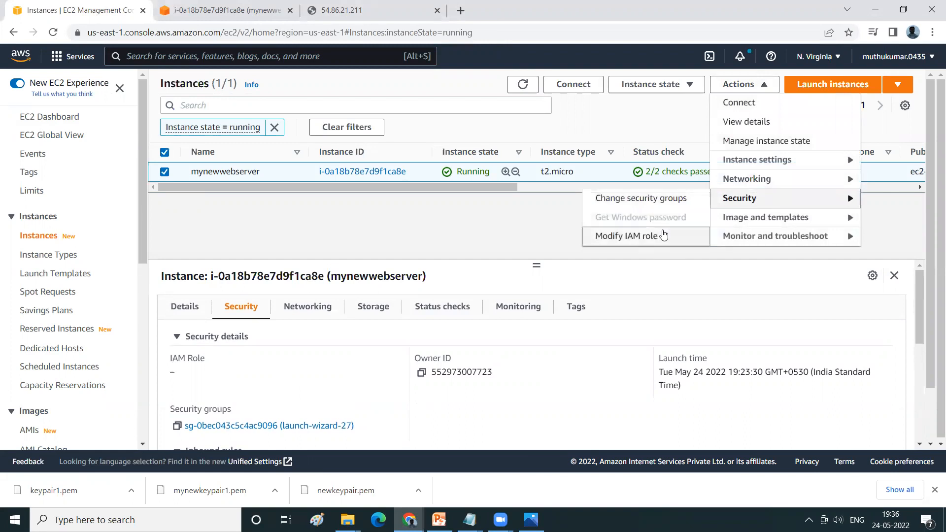
pyautogui.click(663, 234)
pyautogui.click(355, 252)
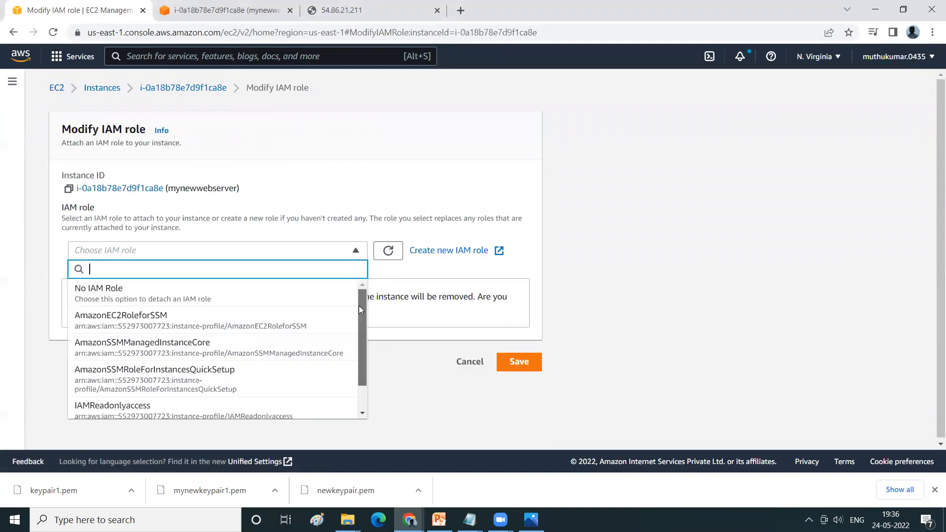
pyautogui.moveTo(359, 306); pyautogui.dragTo(358, 339)
pyautogui.click(156, 401)
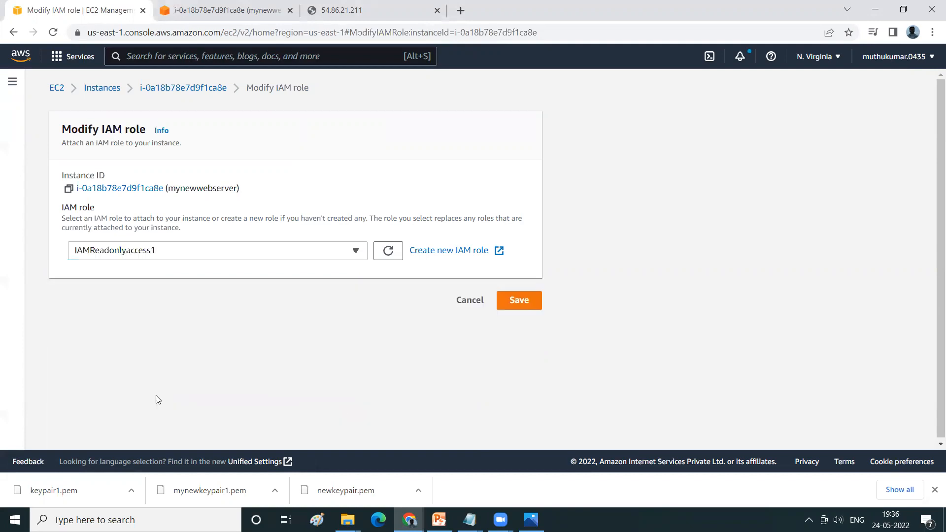
pyautogui.click(518, 300)
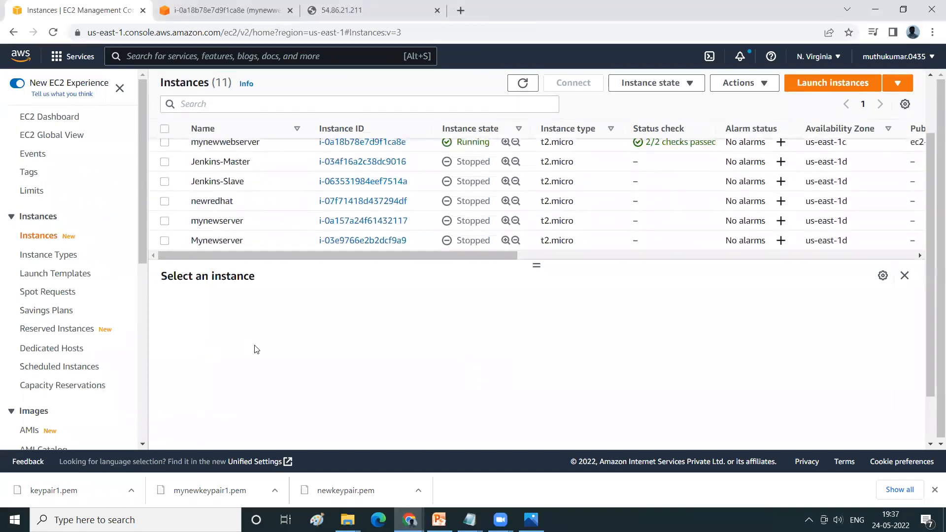
# Select mynewwebserver in the full instances list and check the IAM role in its security details
pyautogui.scroll(3, 238, 219)
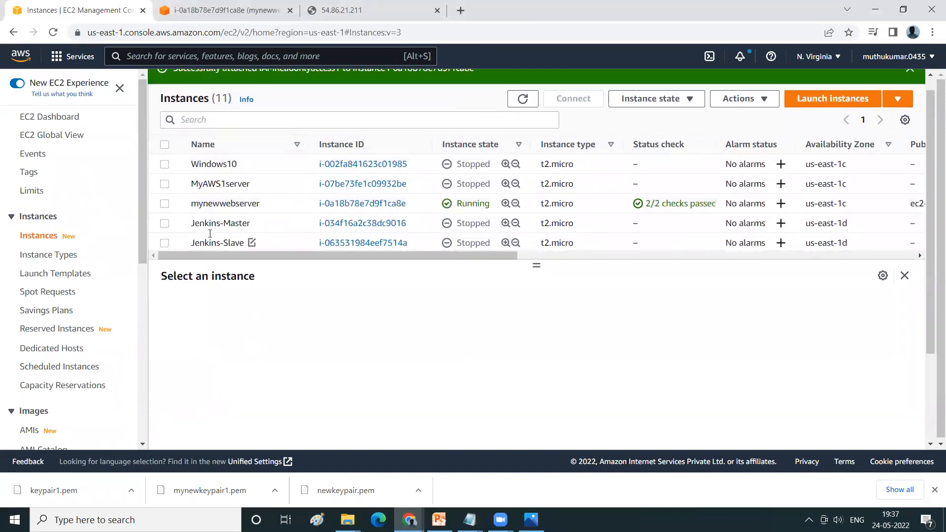
pyautogui.click(165, 204)
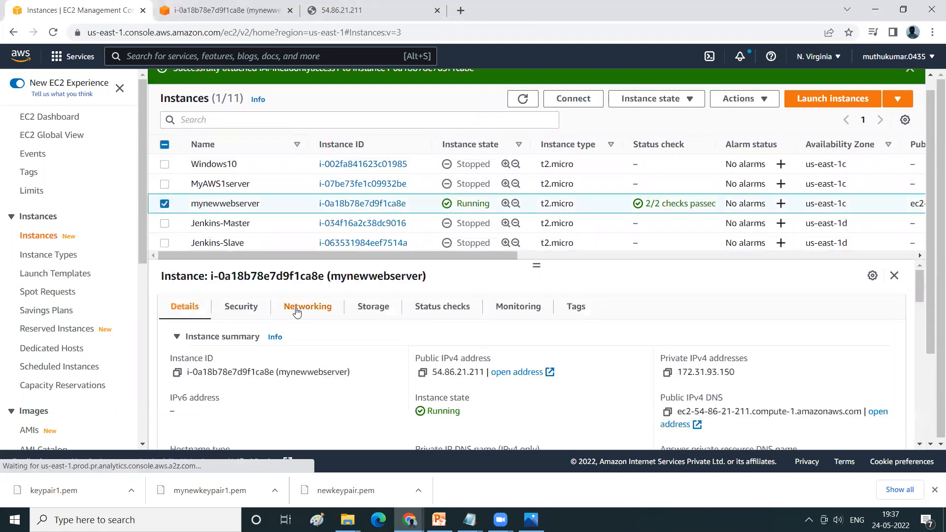
pyautogui.scroll(-1, 295, 340)
pyautogui.scroll(2, 275, 385)
pyautogui.click(247, 308)
pyautogui.scroll(-3, 336, 351)
pyautogui.scroll(3, 334, 352)
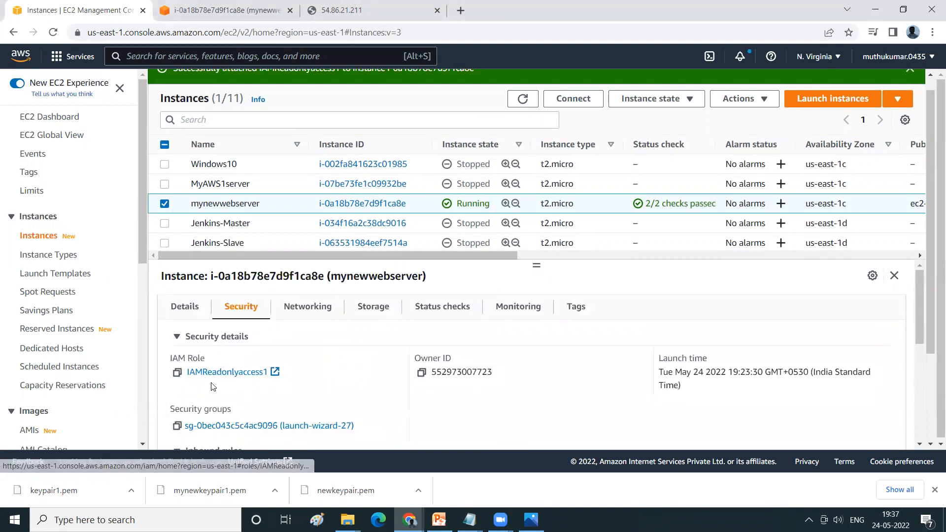
# Return to mynewwebserver's terminal session and rerun the aws iam list-users command
pyautogui.click(242, 10)
pyautogui.press('Up')
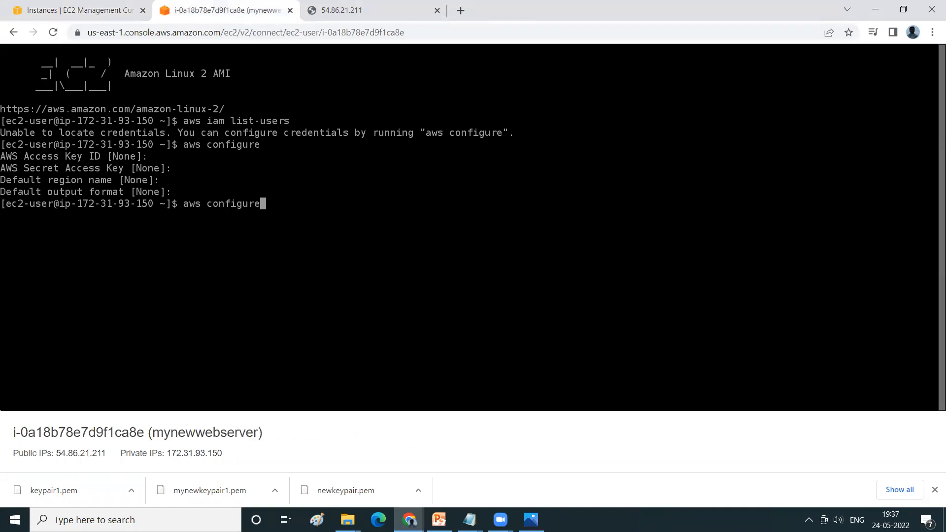
pyautogui.press('Up')
pyautogui.press('Return')
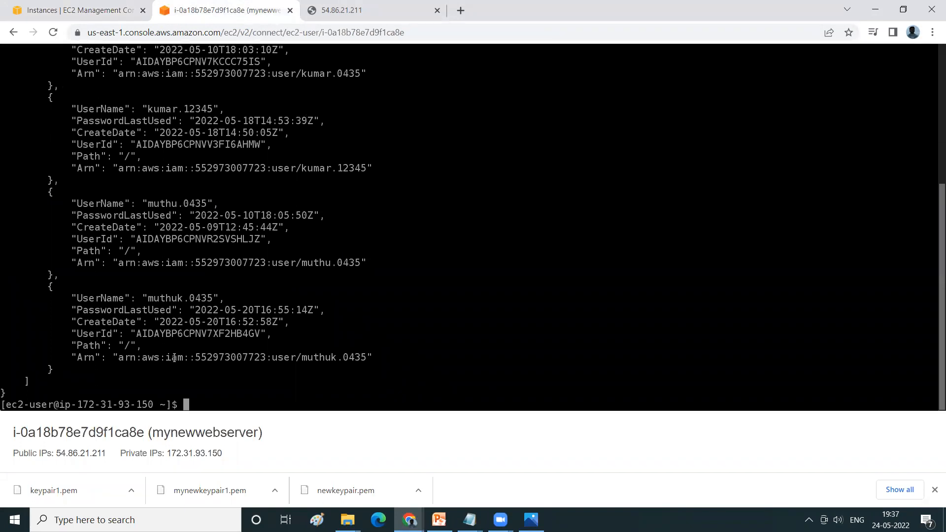
# Read through the terminal output of the IAM user listing and go back to the EC2 instances page
pyautogui.scroll(2, 174, 358)
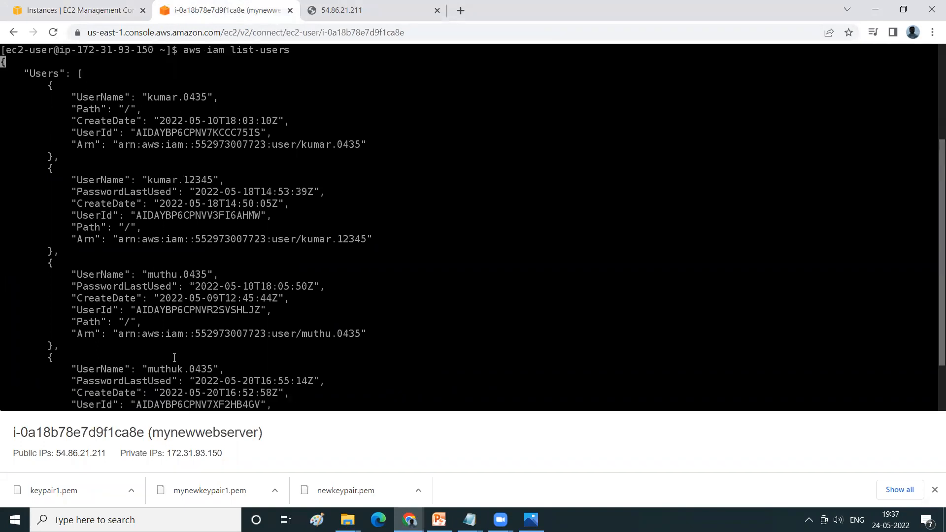
pyautogui.scroll(2, 175, 358)
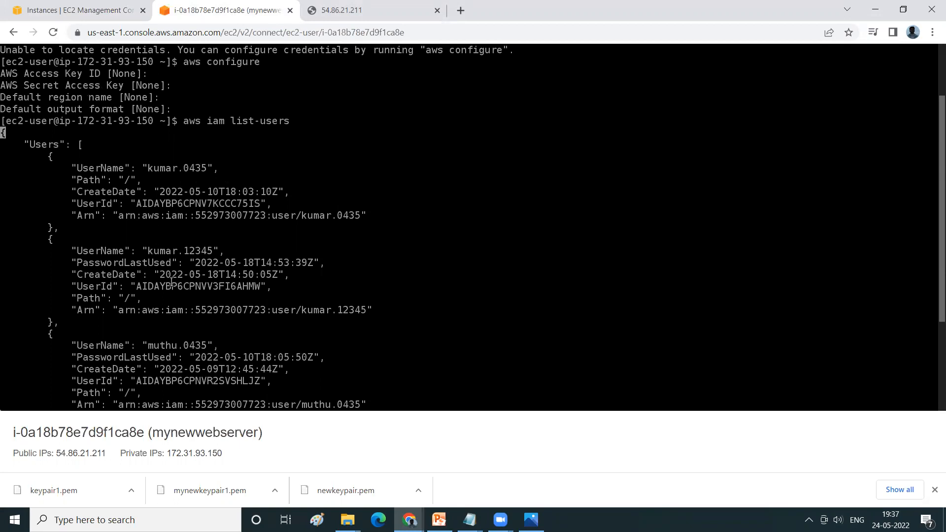
pyautogui.scroll(-2, 171, 282)
pyautogui.scroll(-2, 171, 282)
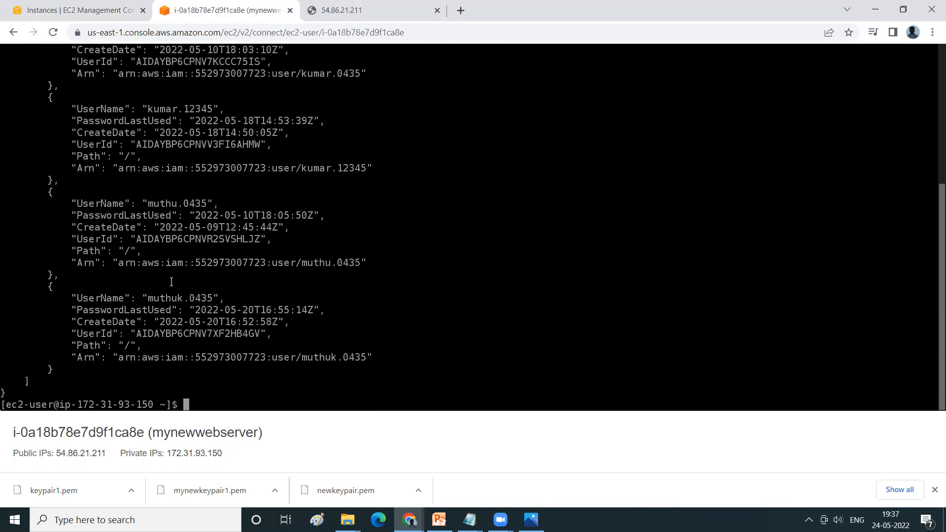
pyautogui.scroll(6, 172, 282)
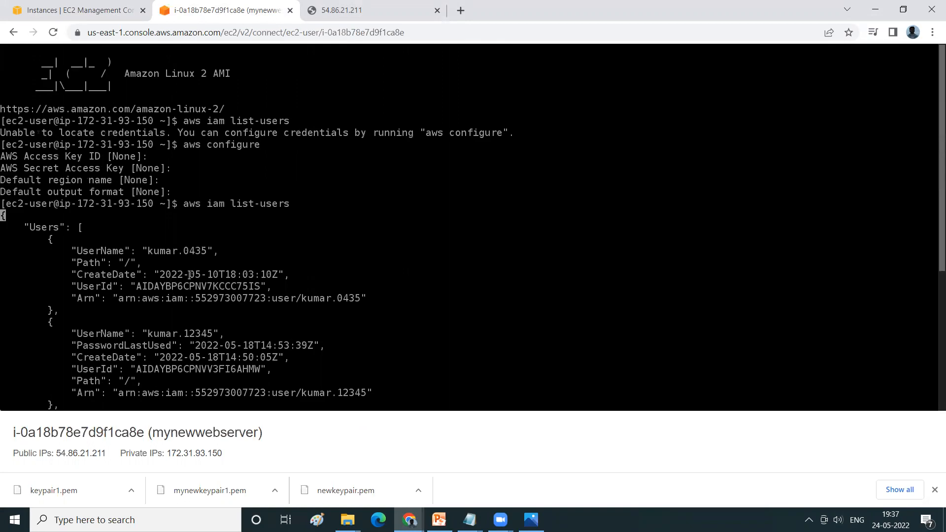
pyautogui.scroll(-6, 196, 300)
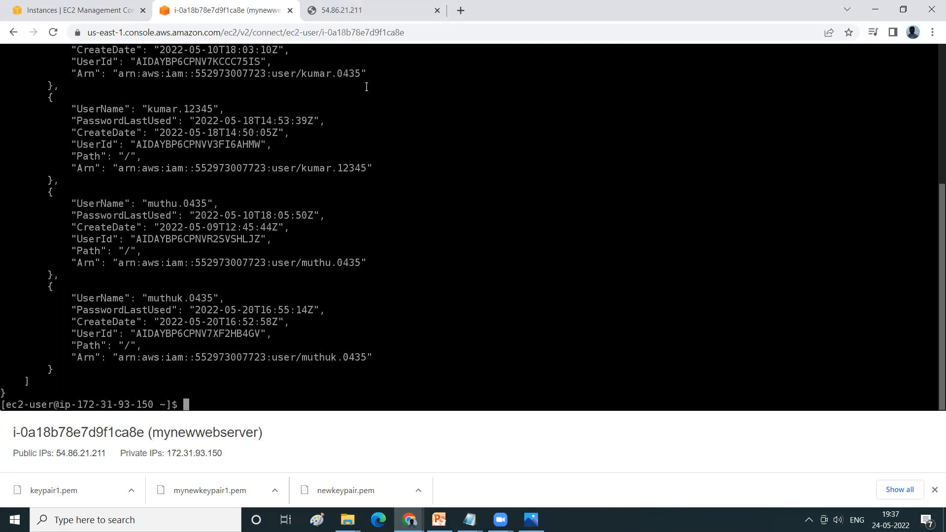
pyautogui.click(56, 5)
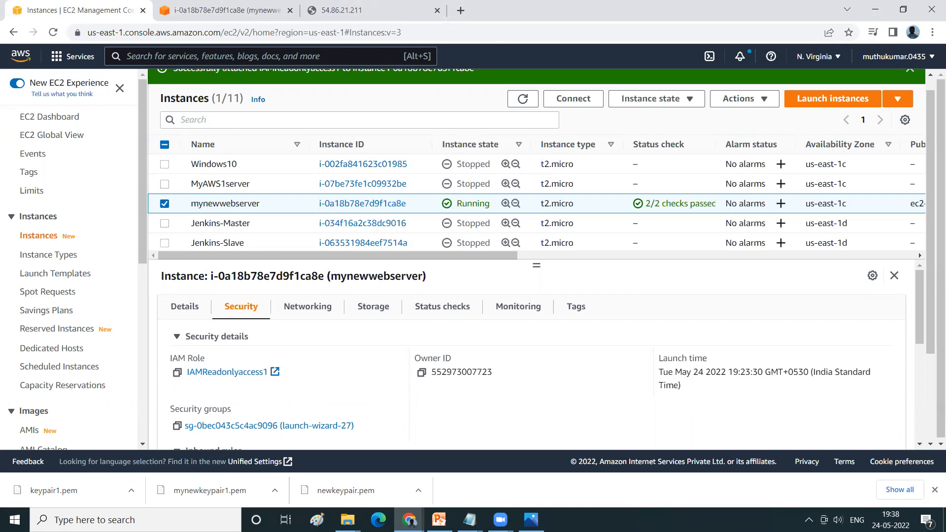
pyautogui.click(740, 480)
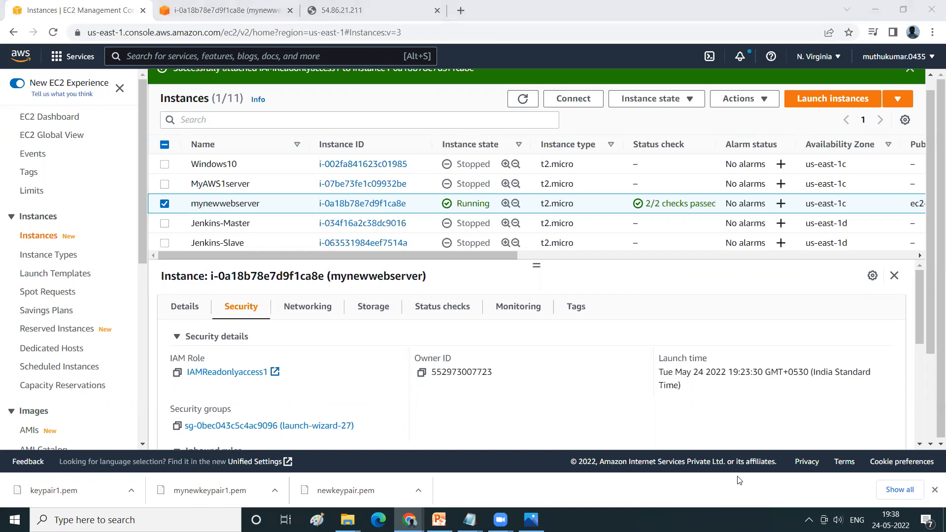